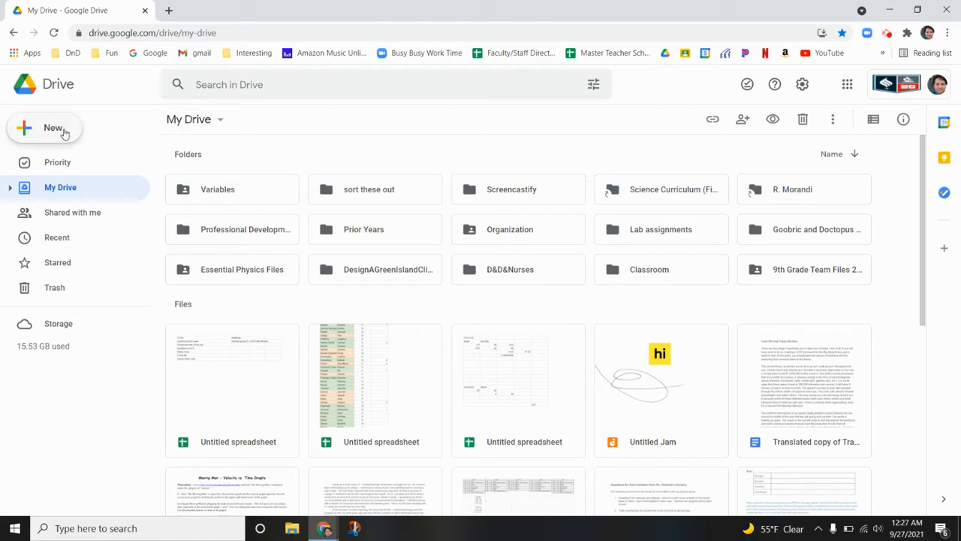
# Create a blank Google Sheets spreadsheet from Drive and name it "Parachute Data"
pyautogui.click(64, 131)
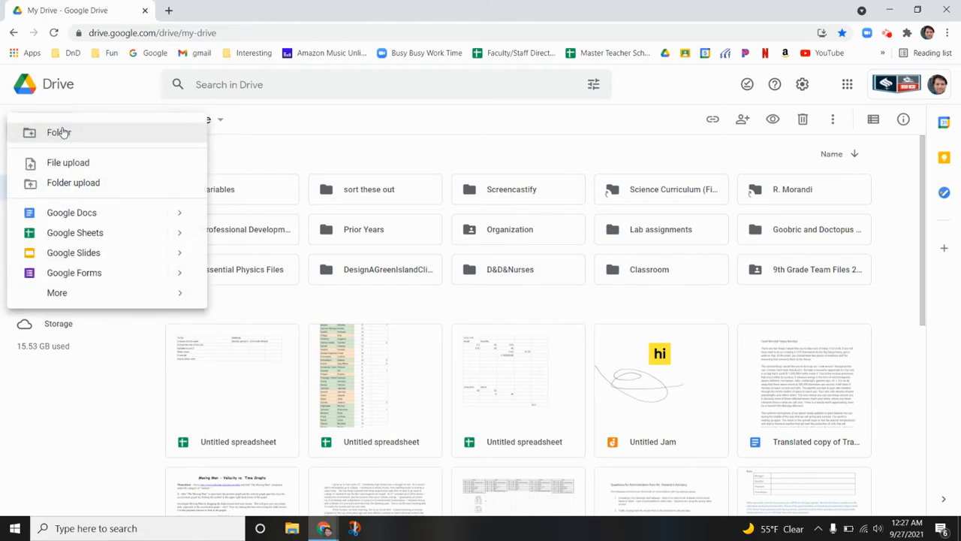
pyautogui.click(72, 234)
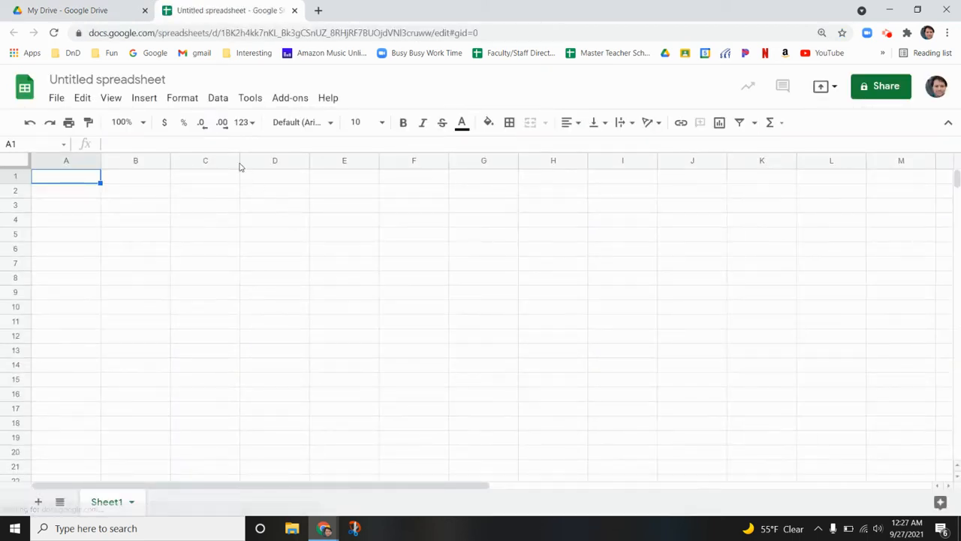
pyautogui.click(142, 79)
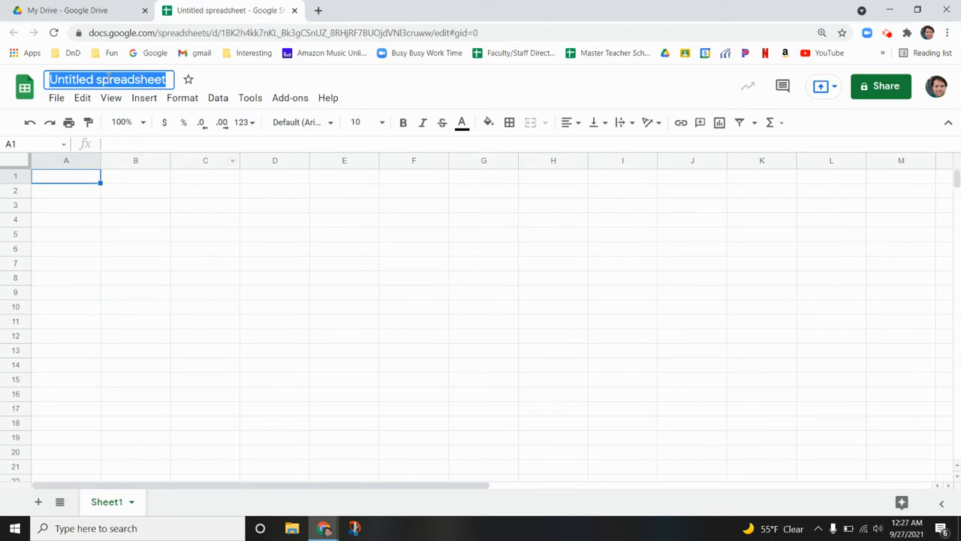
pyautogui.write('Parachu')
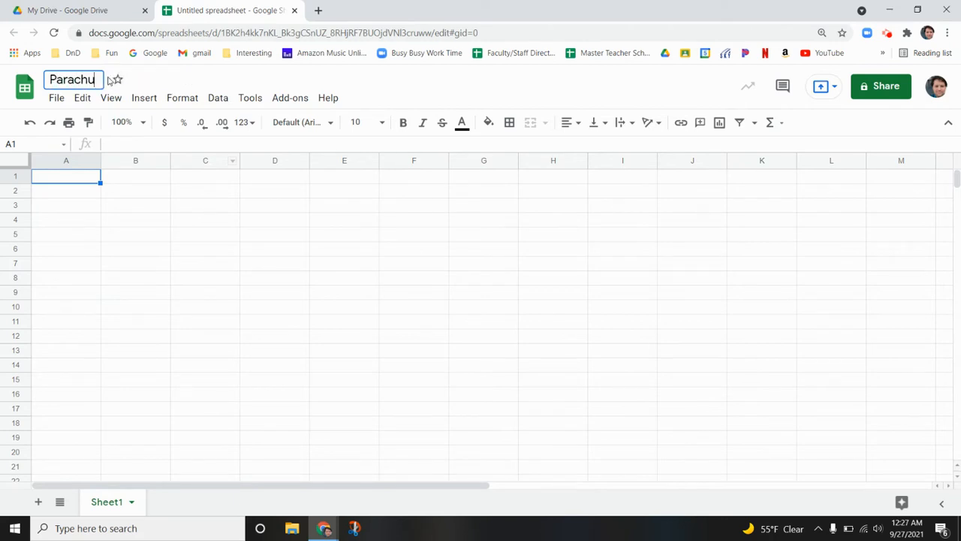
pyautogui.write('te Data')
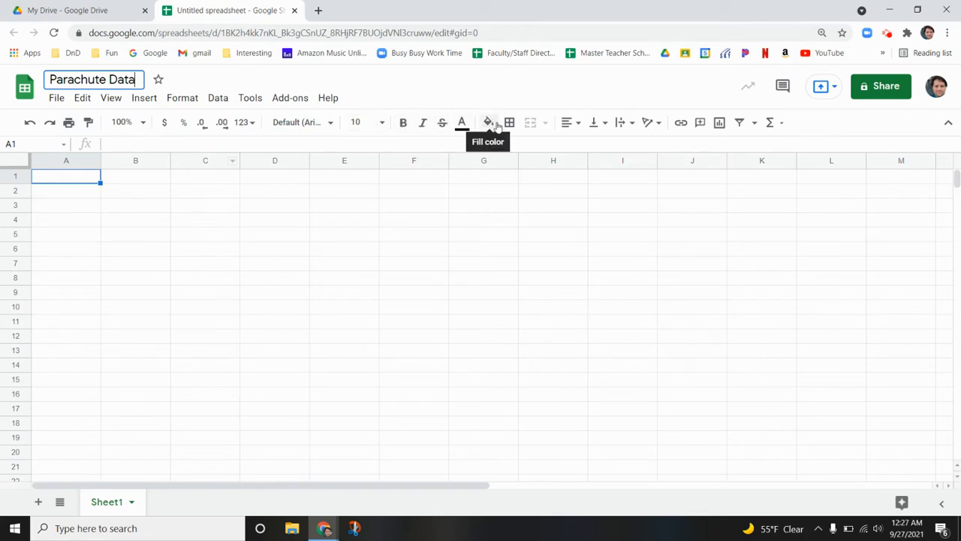
pyautogui.click(572, 122)
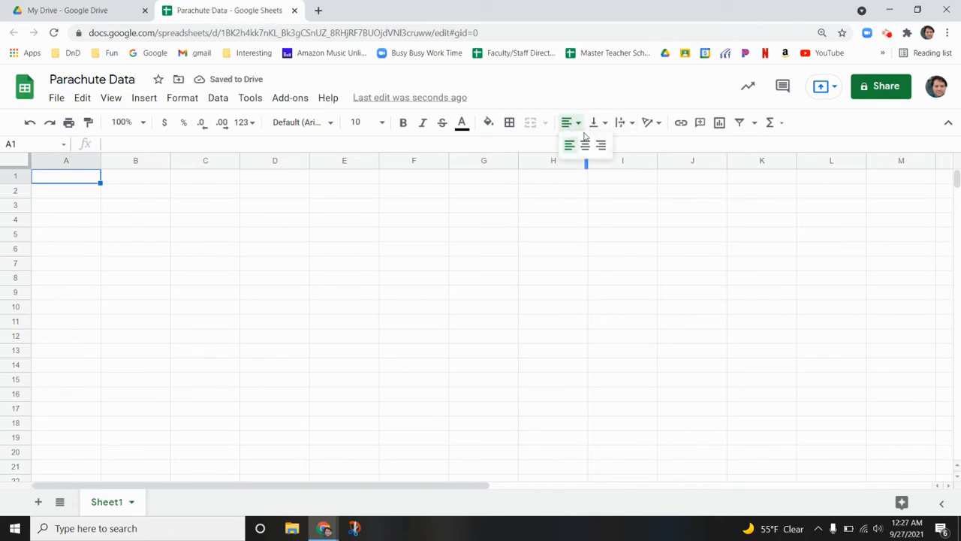
pyautogui.click(600, 123)
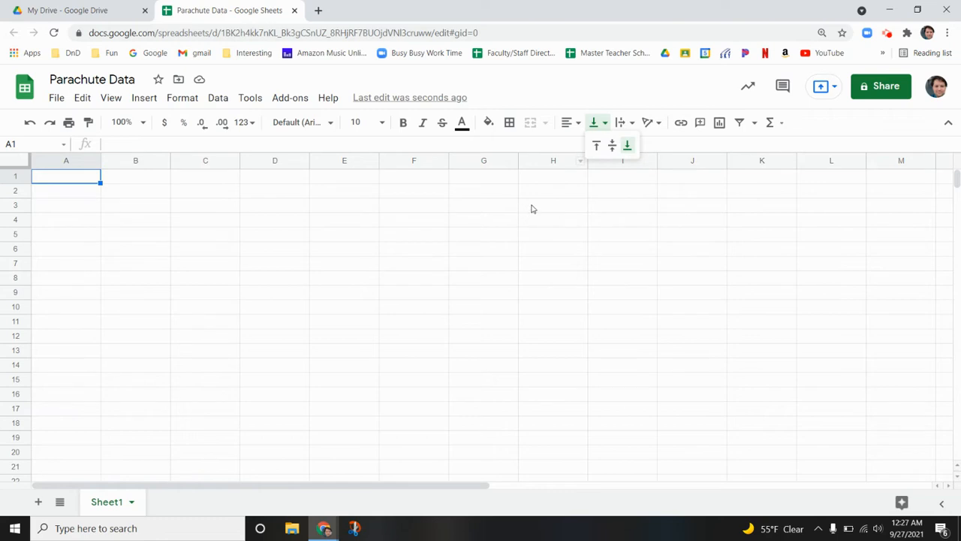
pyautogui.click(571, 98)
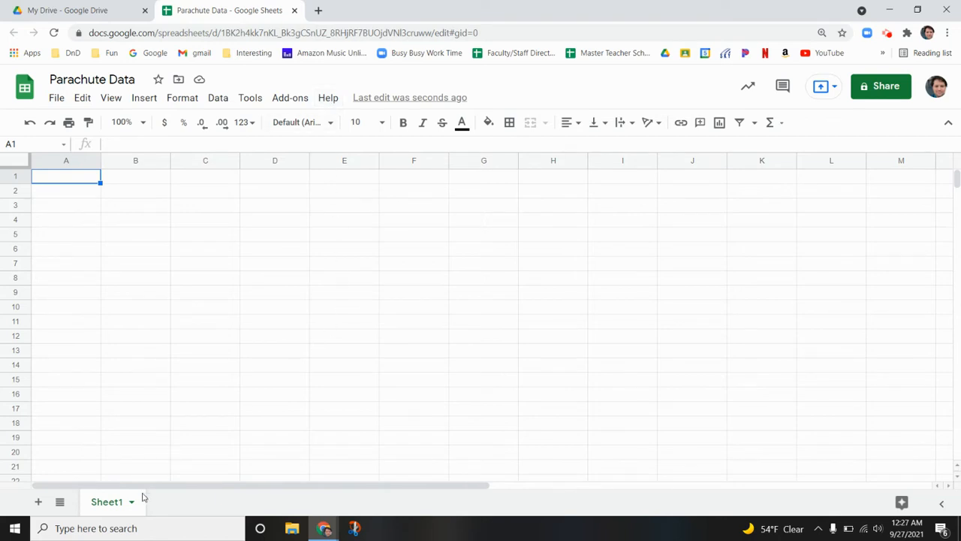
# Add a second sheet to the spreadsheet, switch between the two sheets and return to Sheet1
pyautogui.click(38, 501)
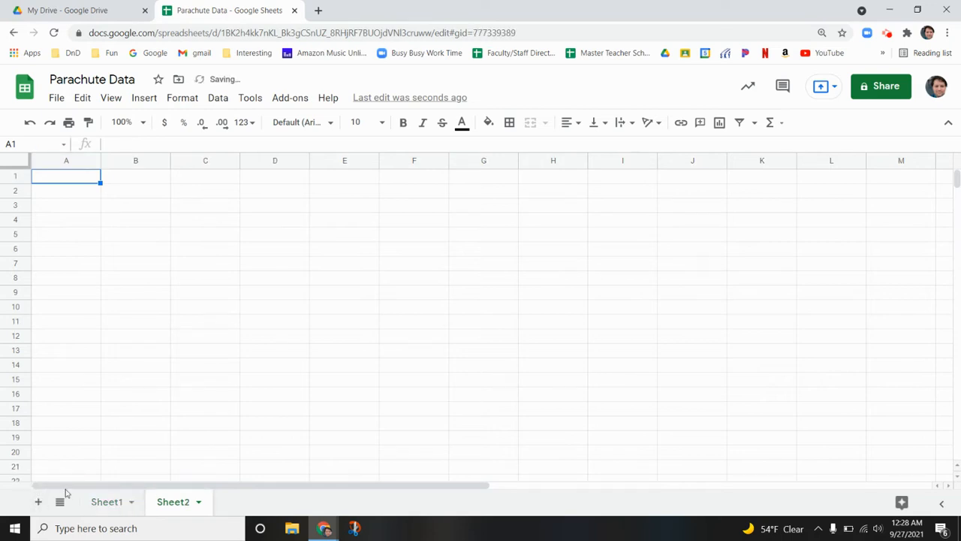
pyautogui.click(127, 501)
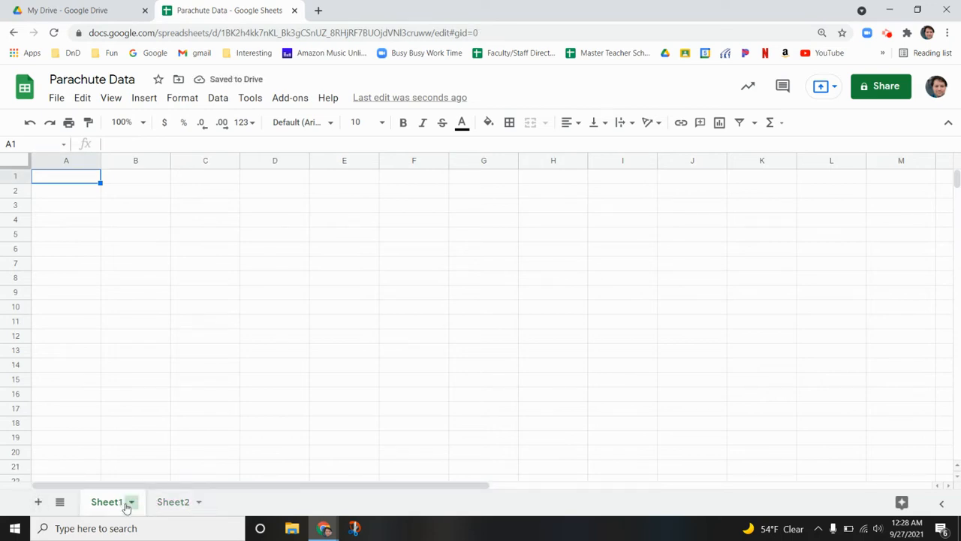
pyautogui.click(173, 507)
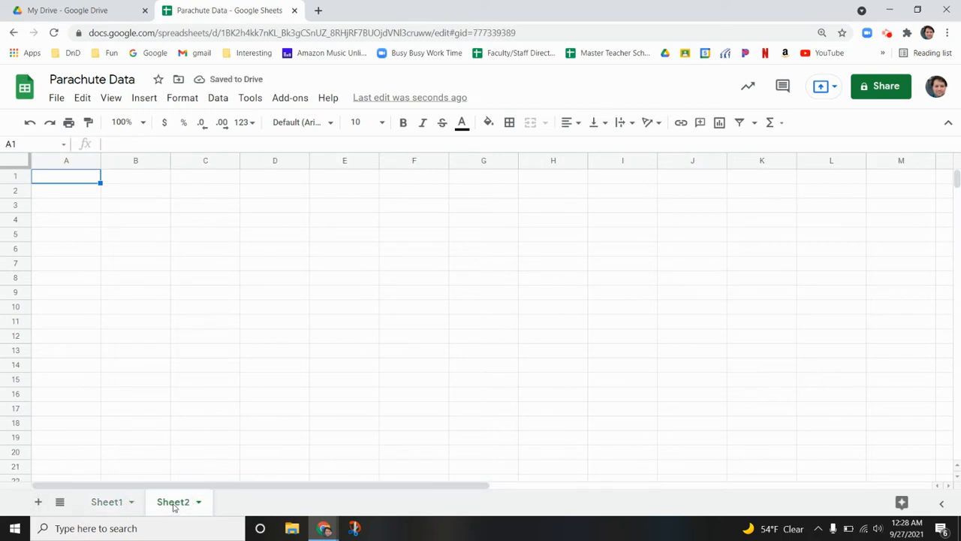
pyautogui.click(112, 506)
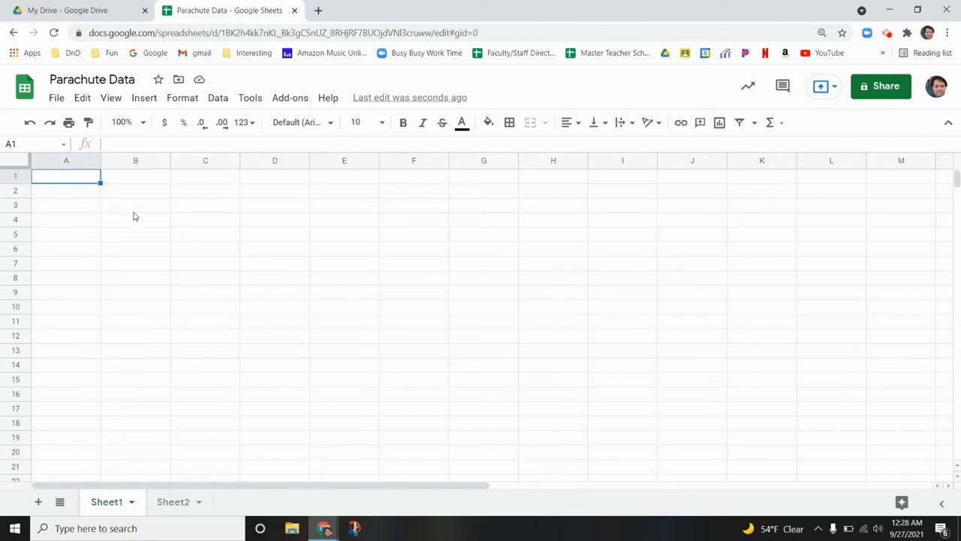
pyautogui.click(218, 272)
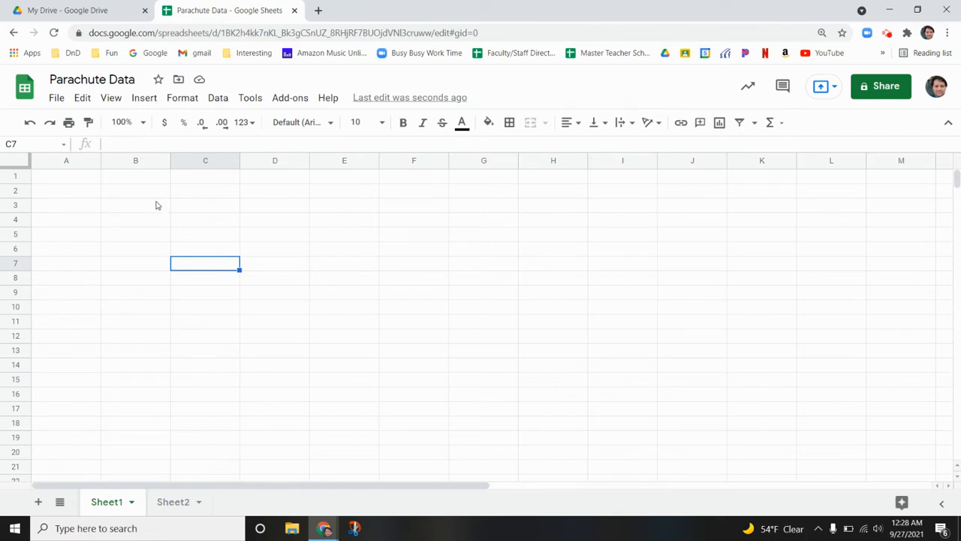
pyautogui.click(73, 182)
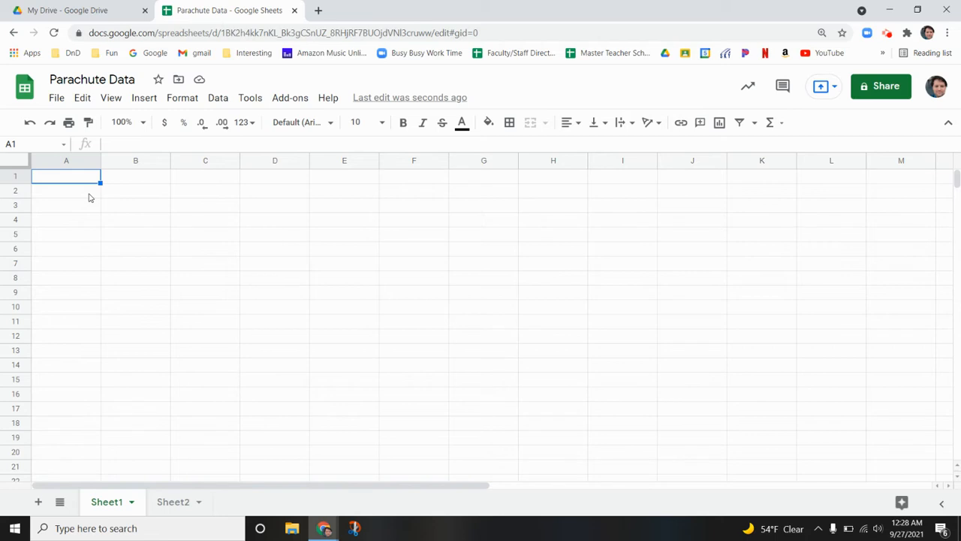
pyautogui.click(89, 197)
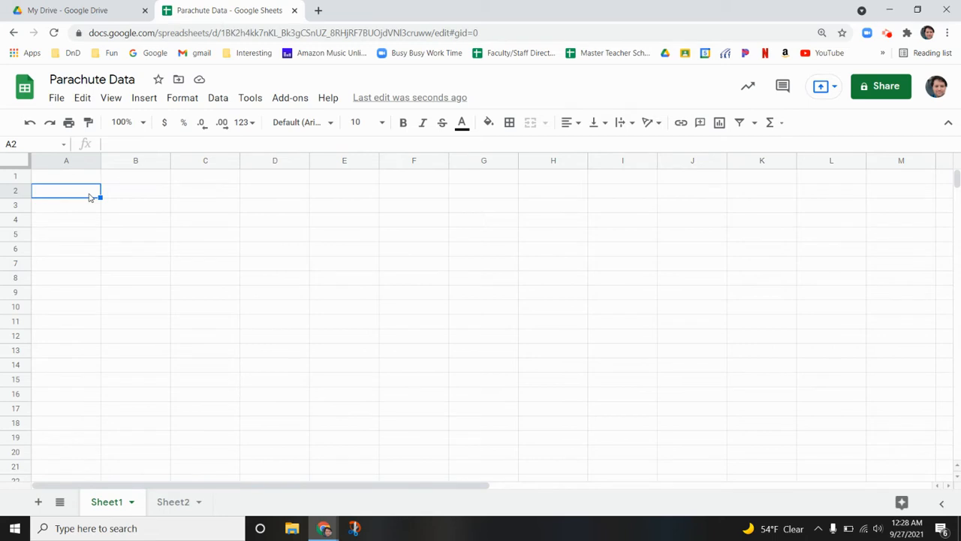
# Enter the column headings "Trial 1", "Trial 2" and "Trial 3" in cells B1 to D1 of Sheet1
pyautogui.press('Up')
pyautogui.press('Right')
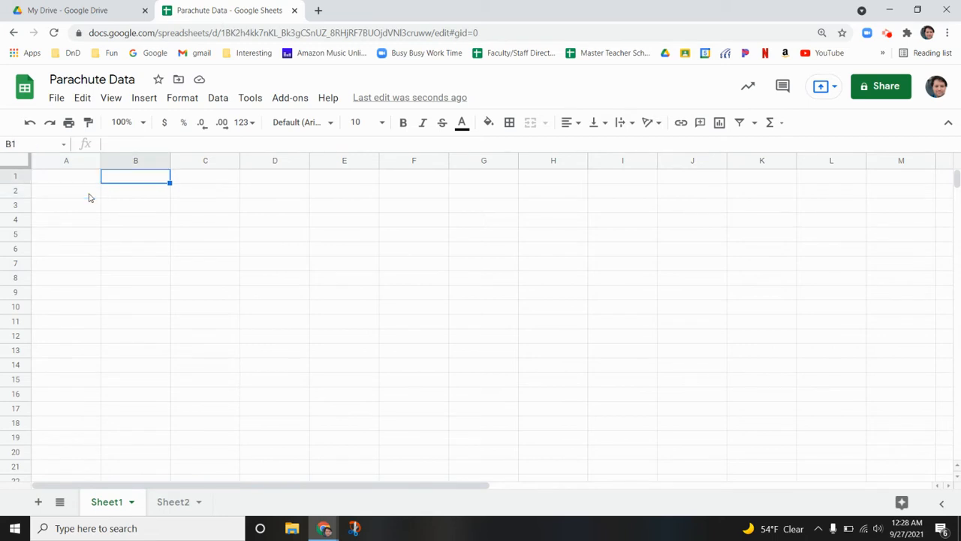
pyautogui.write('Trial ')
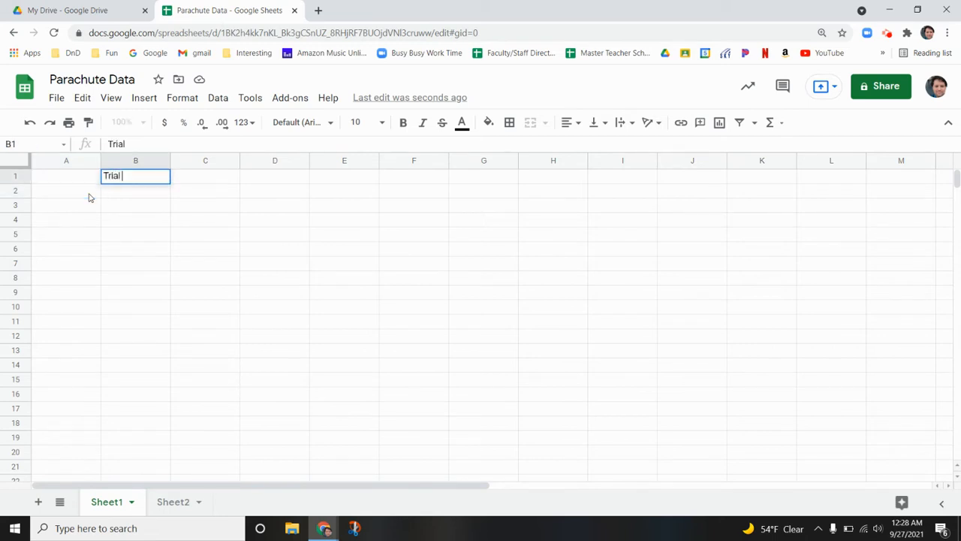
pyautogui.write('1')
pyautogui.press('Tab')
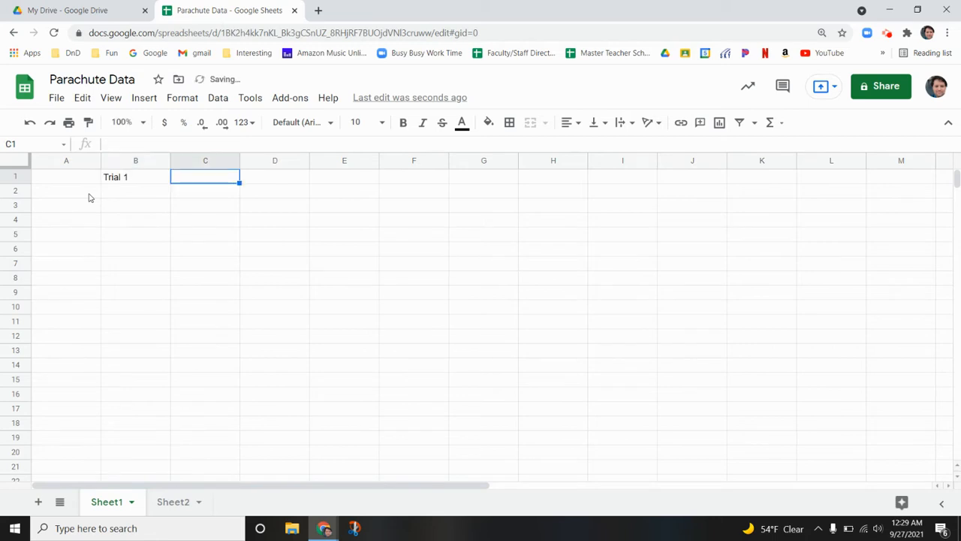
pyautogui.write('Trial ')
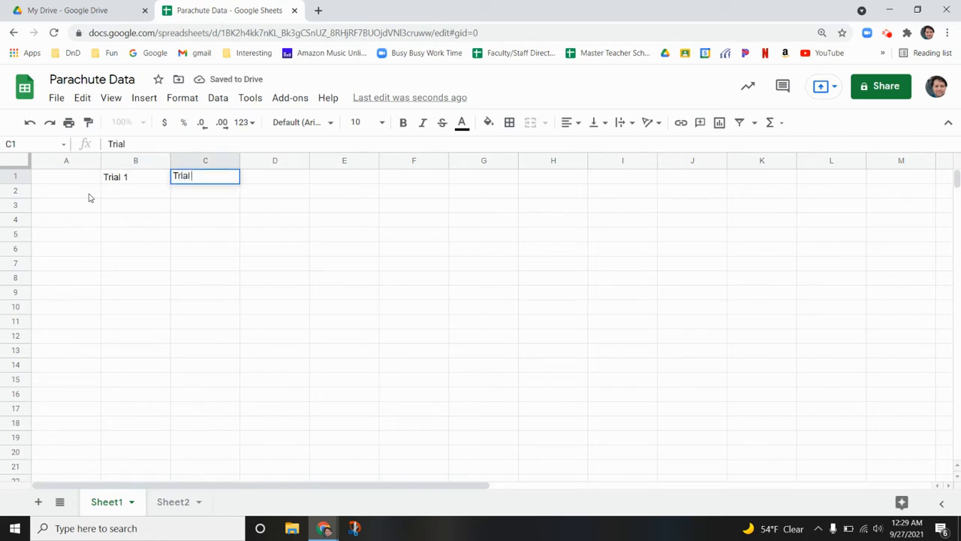
pyautogui.write('2')
pyautogui.press('Tab')
pyautogui.write('Tria')
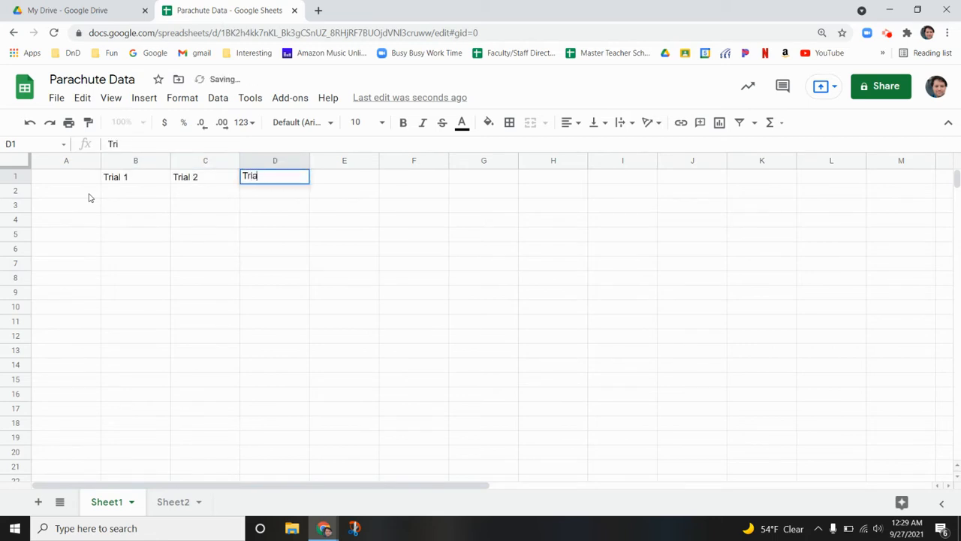
pyautogui.write('l 3')
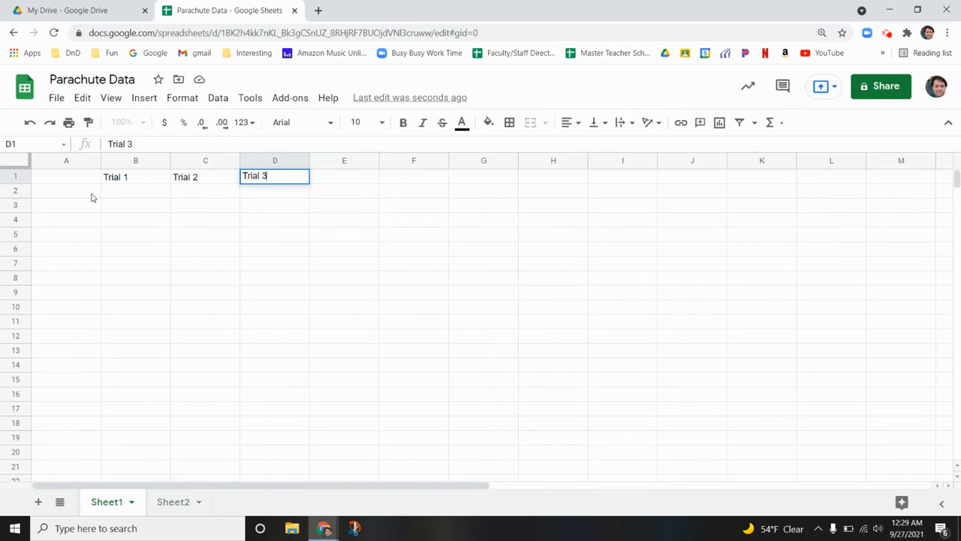
# Enter the row labels "IV 1", "IV 2" and "IV 3" in cells A2 to A4
pyautogui.click(91, 193)
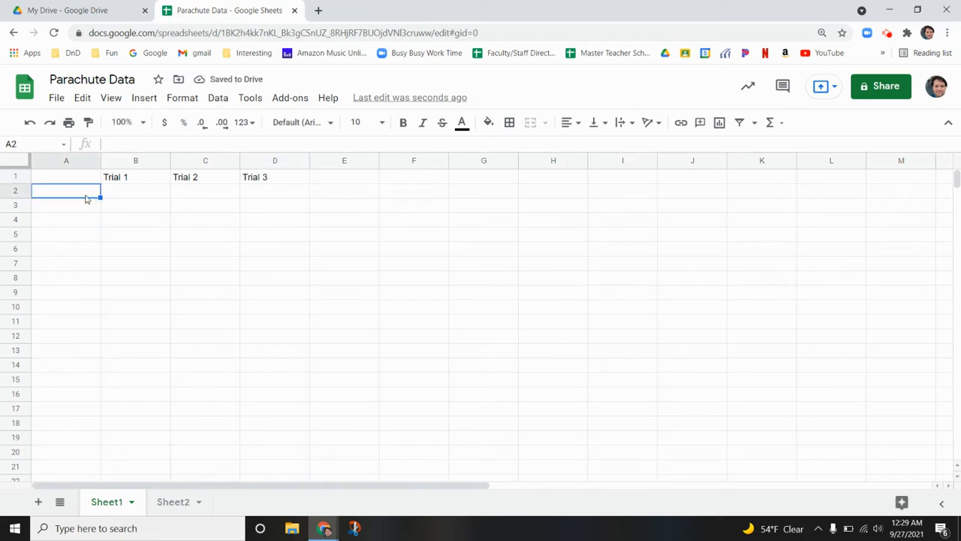
pyautogui.write('IV')
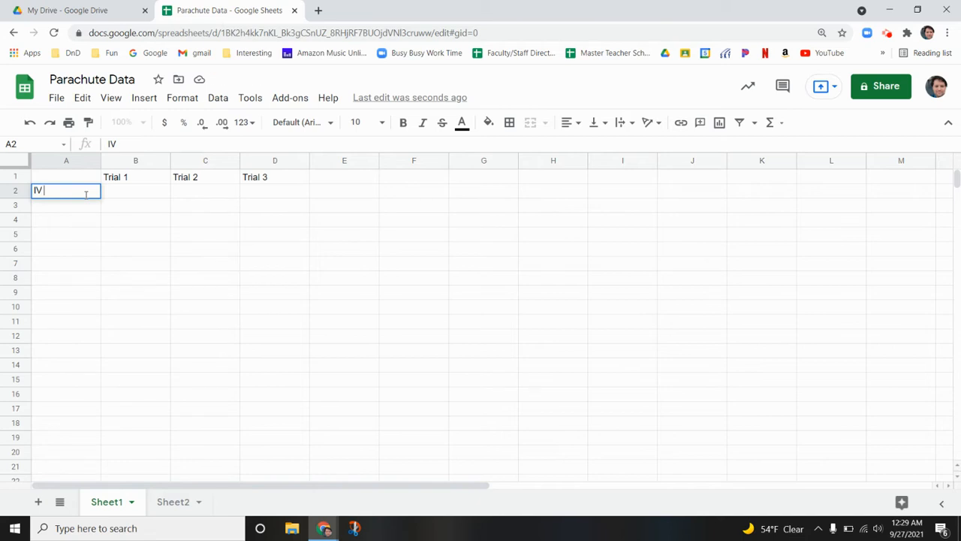
pyautogui.write(' 1')
pyautogui.press('Return')
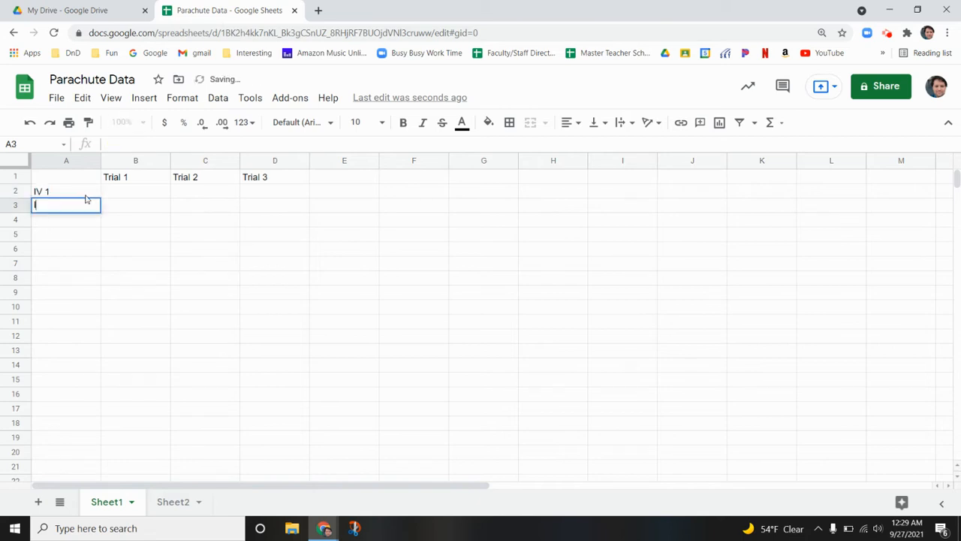
pyautogui.write('IV 2')
pyautogui.press('Return')
pyautogui.write('IV 3')
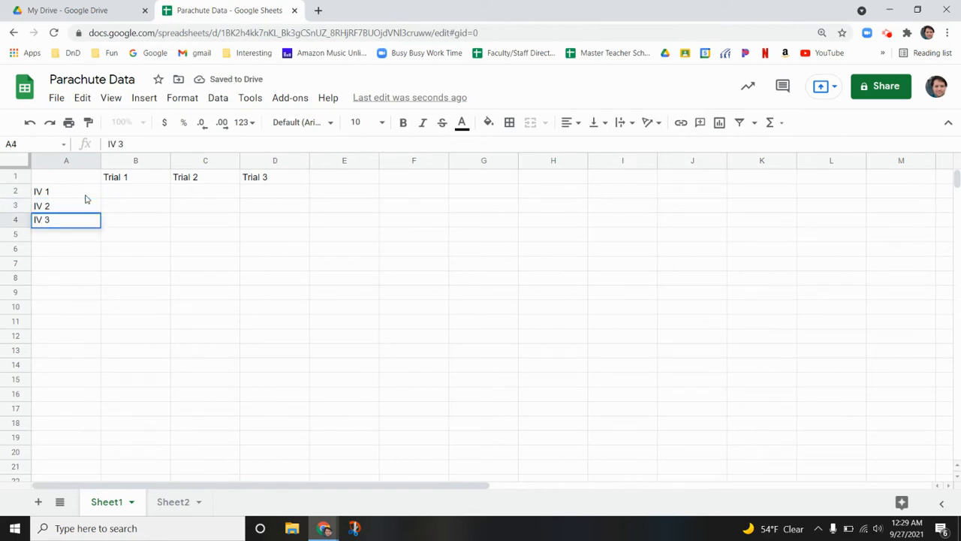
pyautogui.press('Tab')
# Fill the IV 1 row with 1.2, 1.1 and 1.3 for Trials 1 to 3
pyautogui.press('Up')
pyautogui.press('Up')
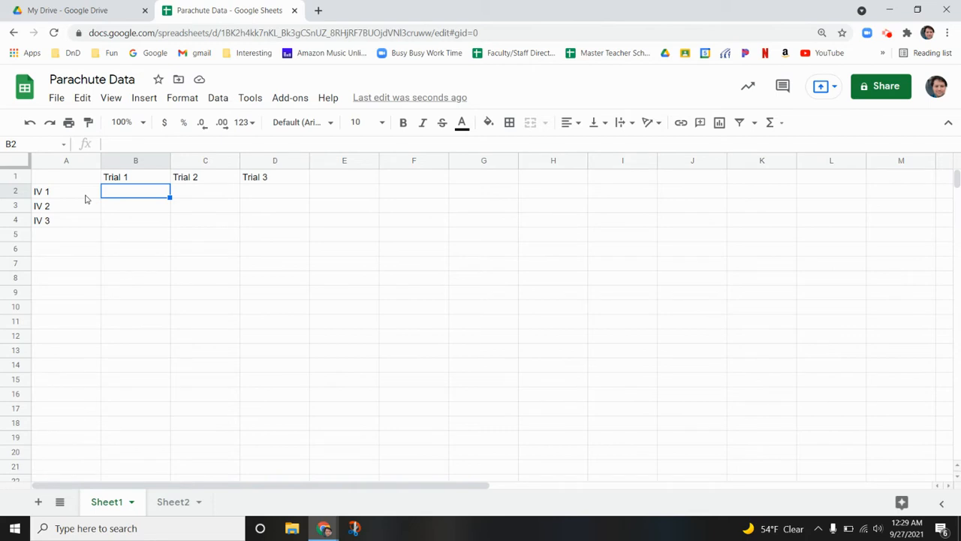
pyautogui.write('1.2')
pyautogui.press('Tab')
pyautogui.write('1.1')
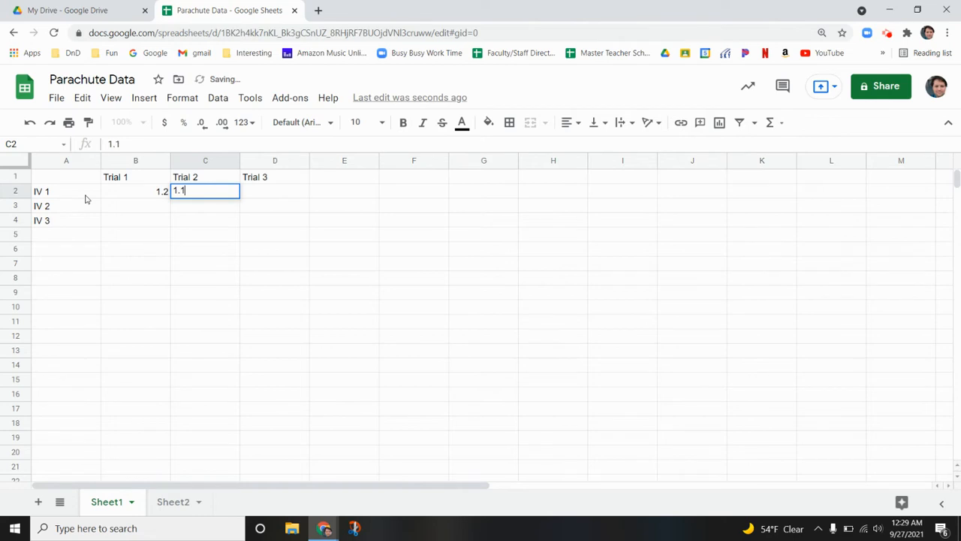
pyautogui.press('Tab')
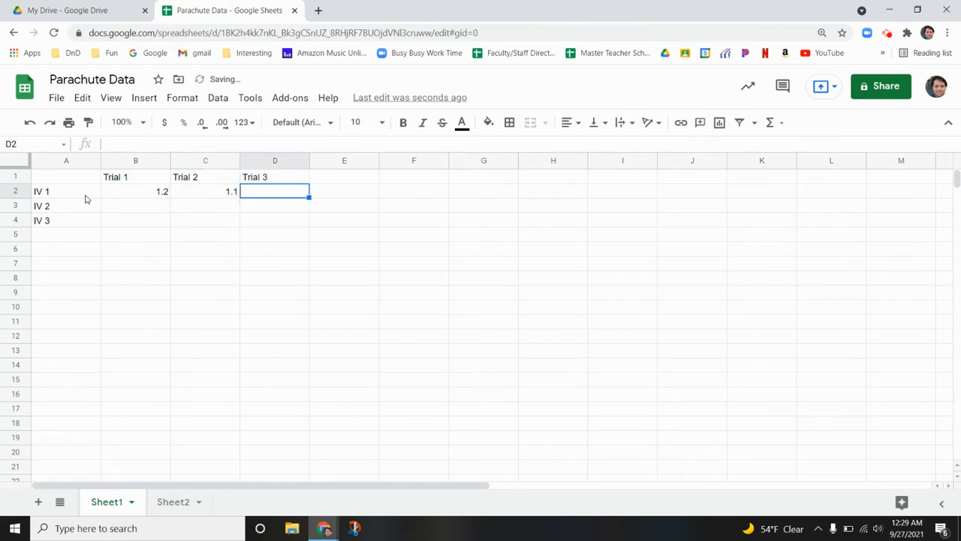
pyautogui.write('1.3')
pyautogui.press('Return')
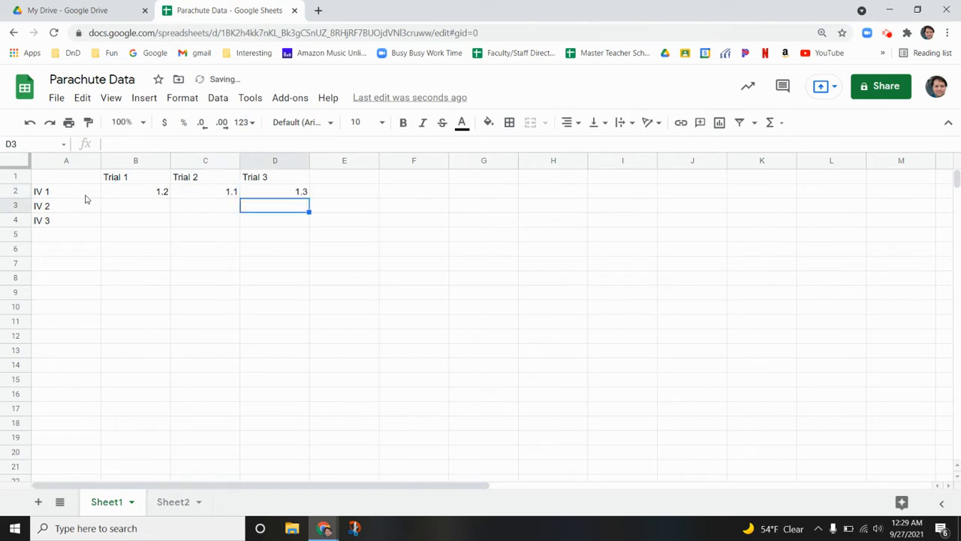
# Fill the IV 2 row with 1.0, 1.1 and 0.9 for Trials 1 to 3, and go to the IV 3 row
pyautogui.press('Left')
pyautogui.press('Left')
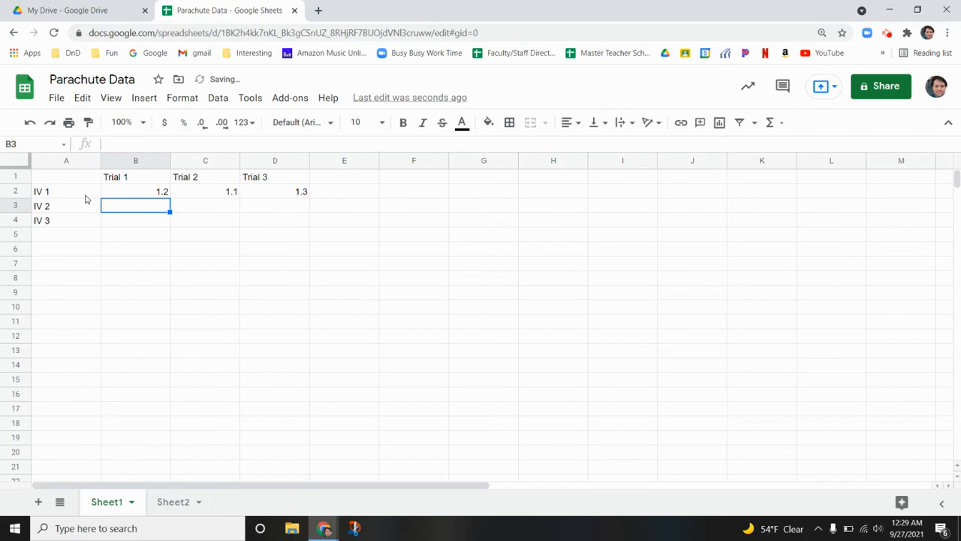
pyautogui.write('1.0')
pyautogui.press('Tab')
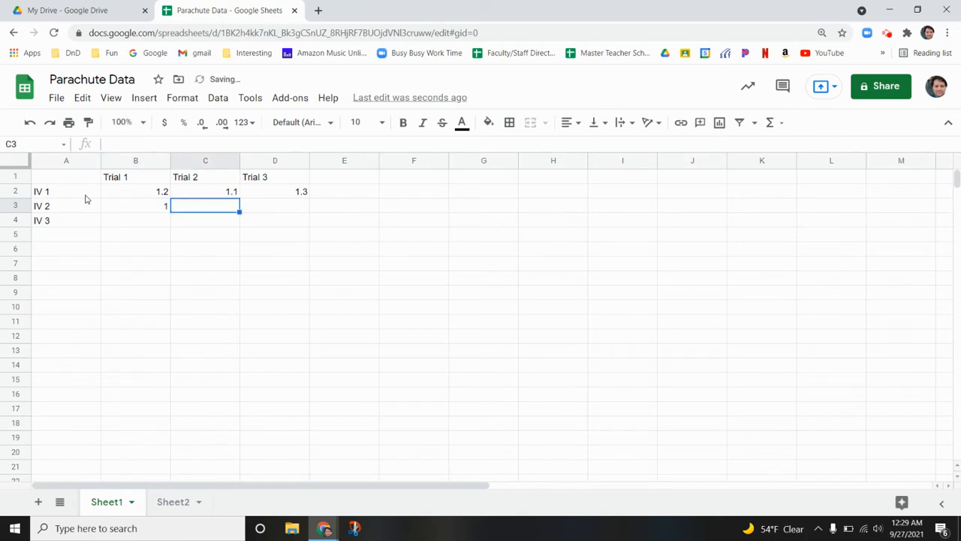
pyautogui.write('1')
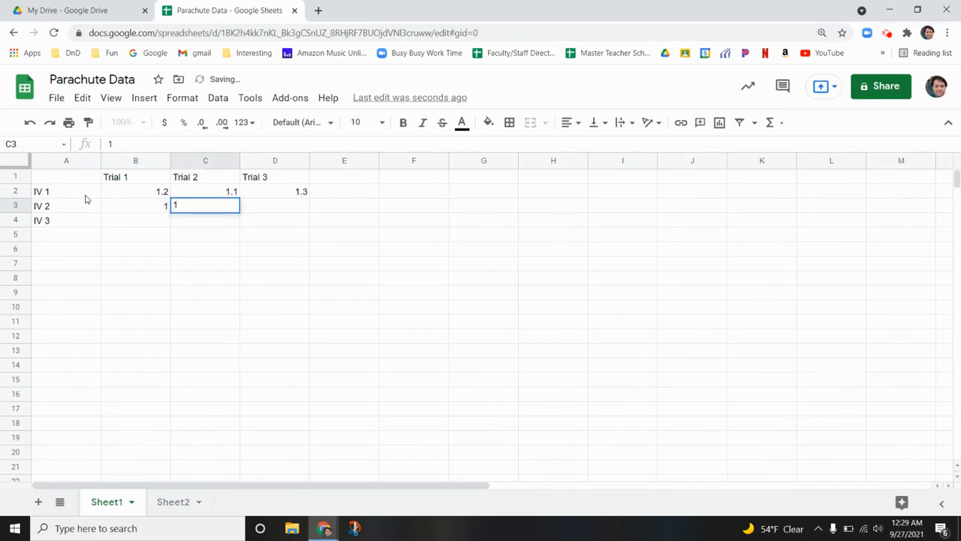
pyautogui.write('.1')
pyautogui.press('Tab')
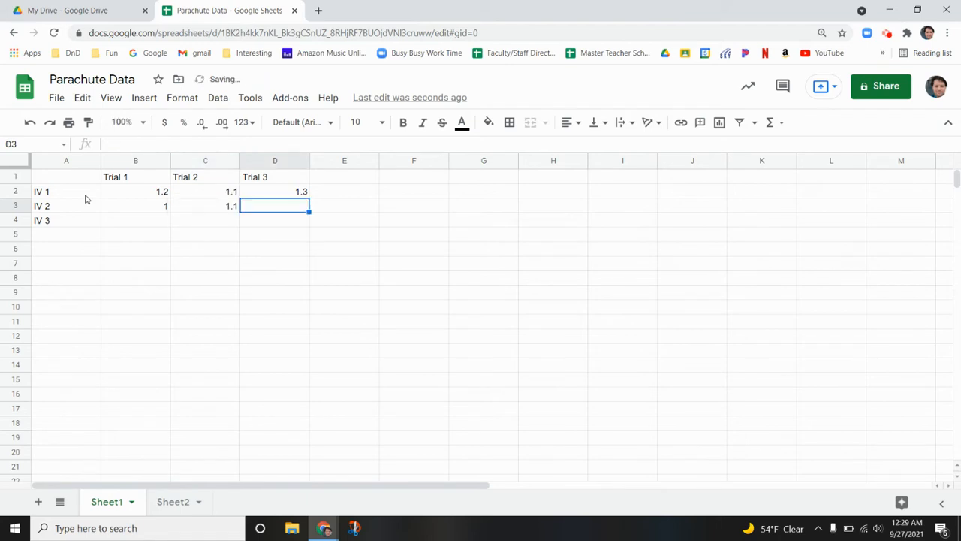
pyautogui.write('0.9')
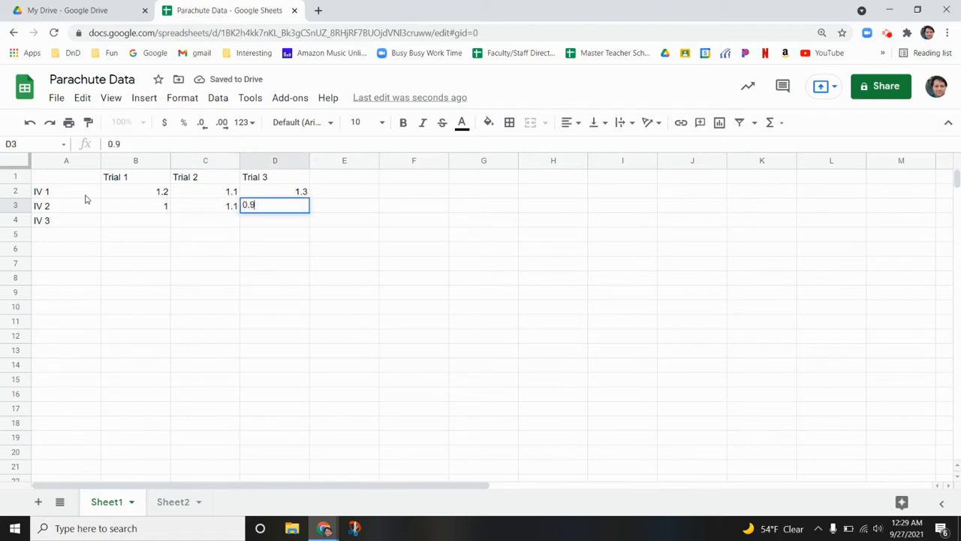
pyautogui.press('Down')
pyautogui.press('Left')
pyautogui.press('Left')
pyautogui.press('Left')
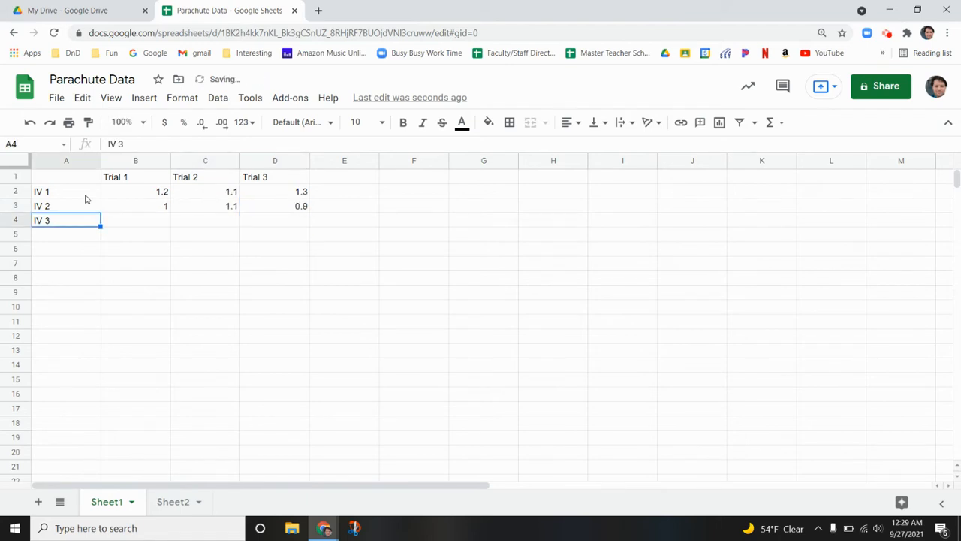
# Fill the IV 3 row with 0.9, 0.8 and 0.8 for Trials 1 to 3
pyautogui.press('Right')
pyautogui.write('0.9')
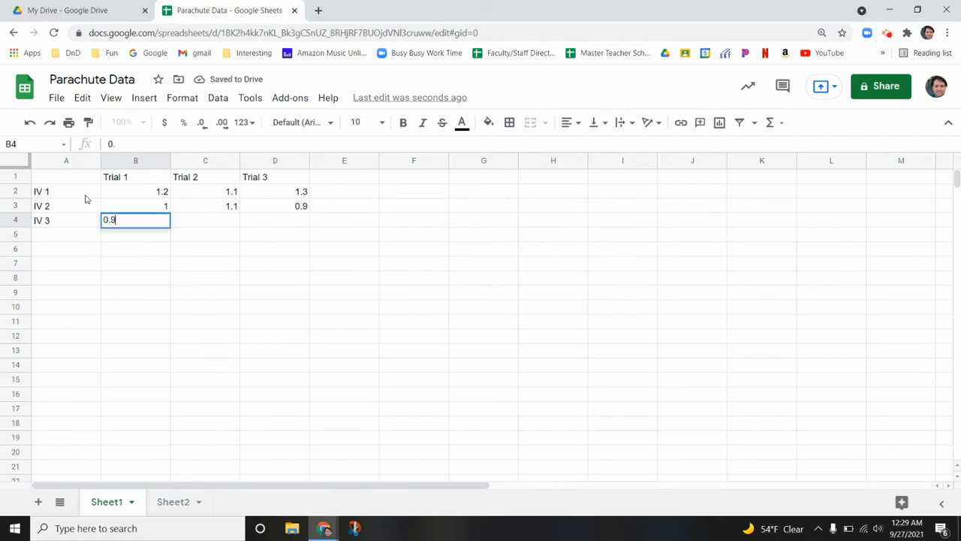
pyautogui.press('Tab')
pyautogui.write('0.')
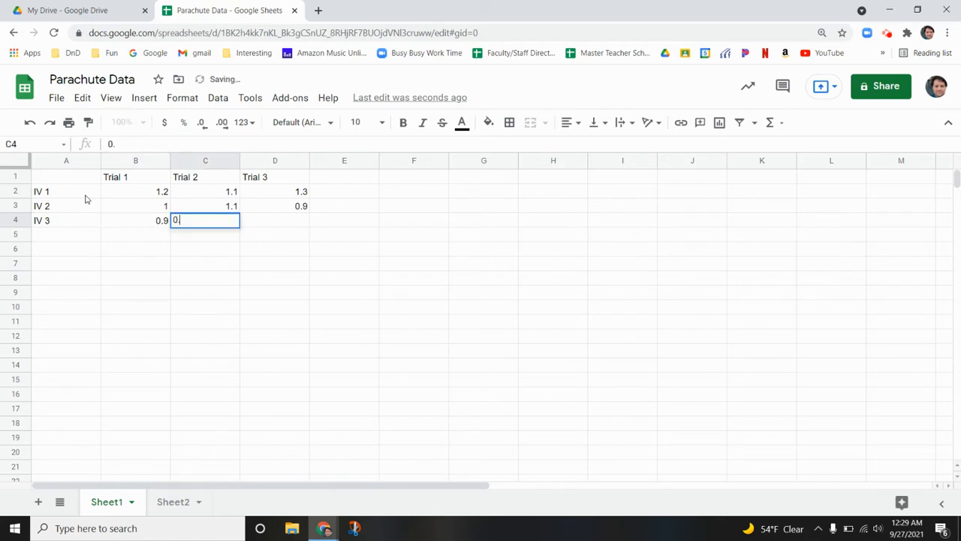
pyautogui.write('8')
pyautogui.press('Tab')
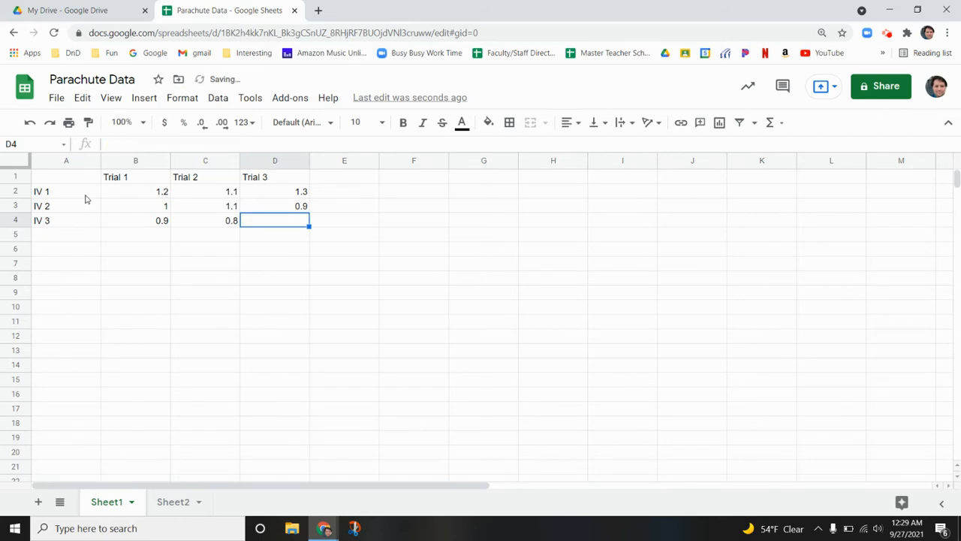
pyautogui.write('0.')
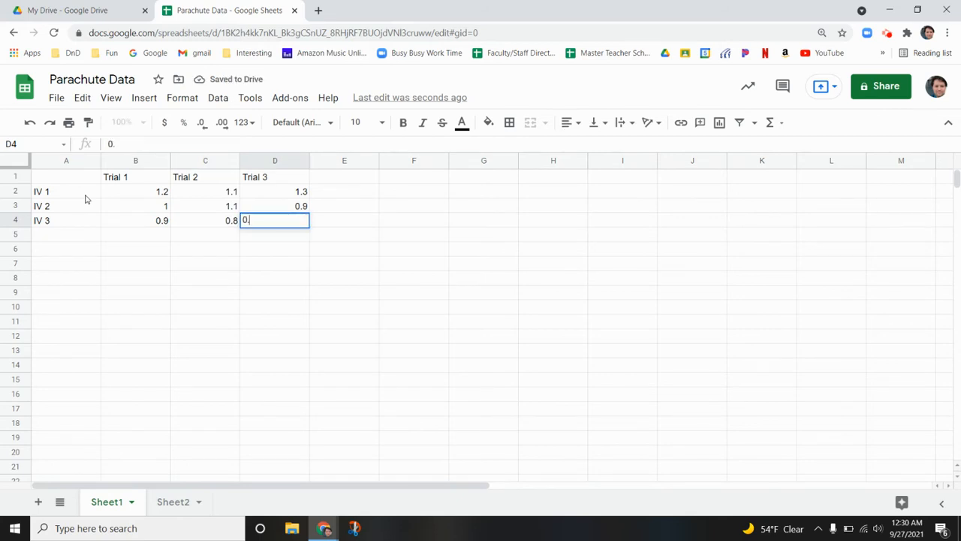
pyautogui.write('8')
pyautogui.press('Return')
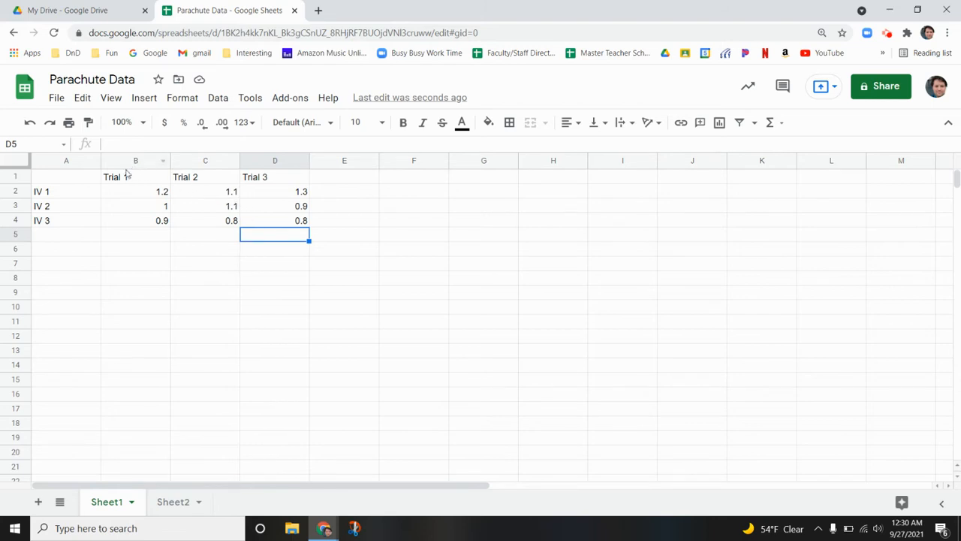
# Apply all borders to the data table in cells A1 to D4
pyautogui.click(88, 182)
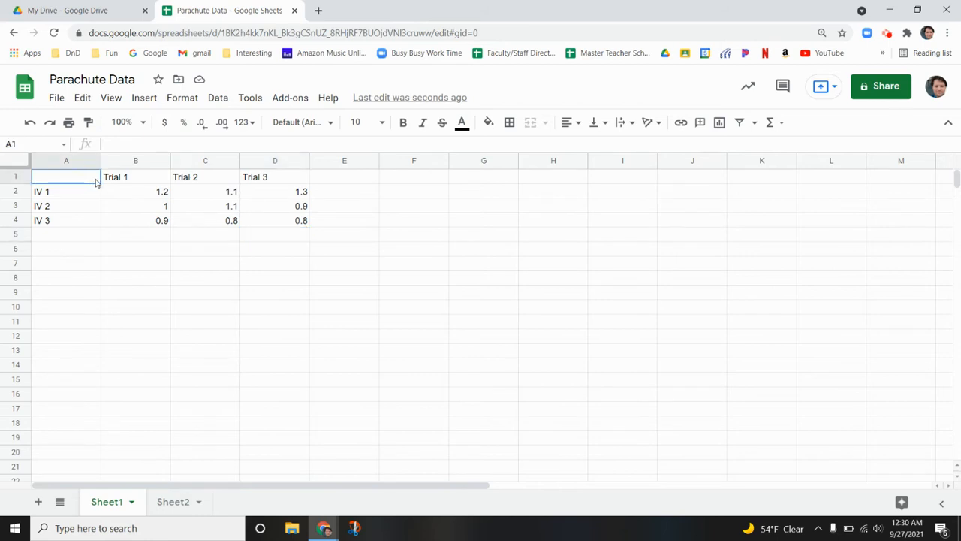
pyautogui.moveTo(101, 186); pyautogui.dragTo(271, 224)
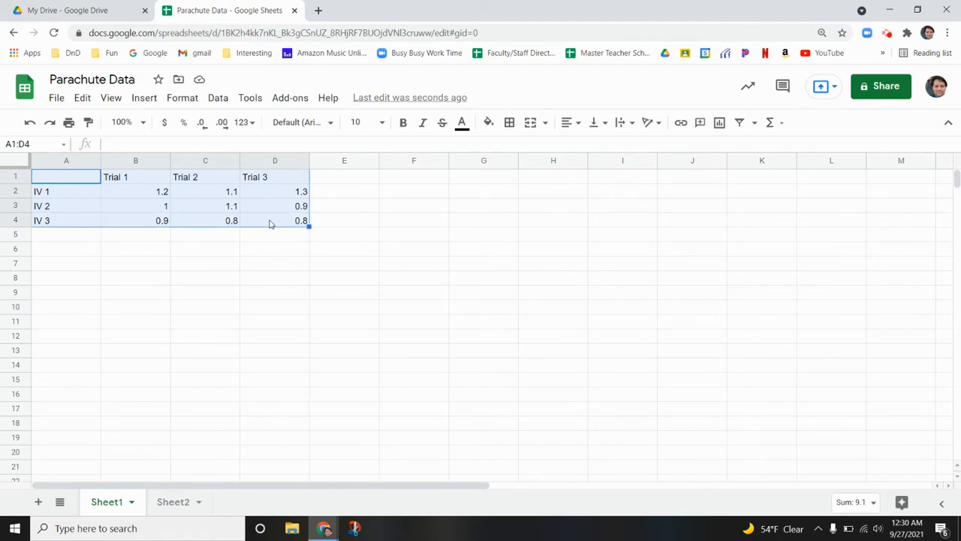
pyautogui.click(510, 124)
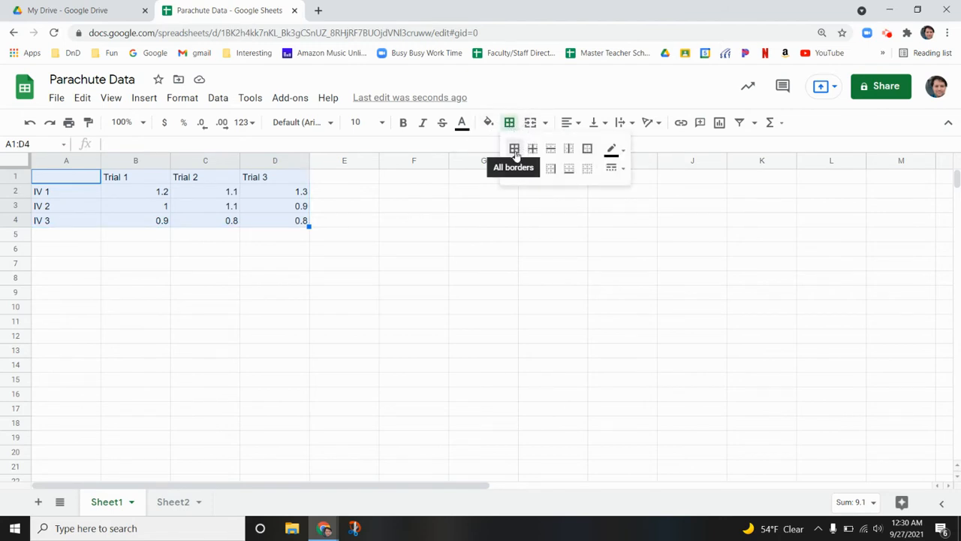
pyautogui.click(514, 150)
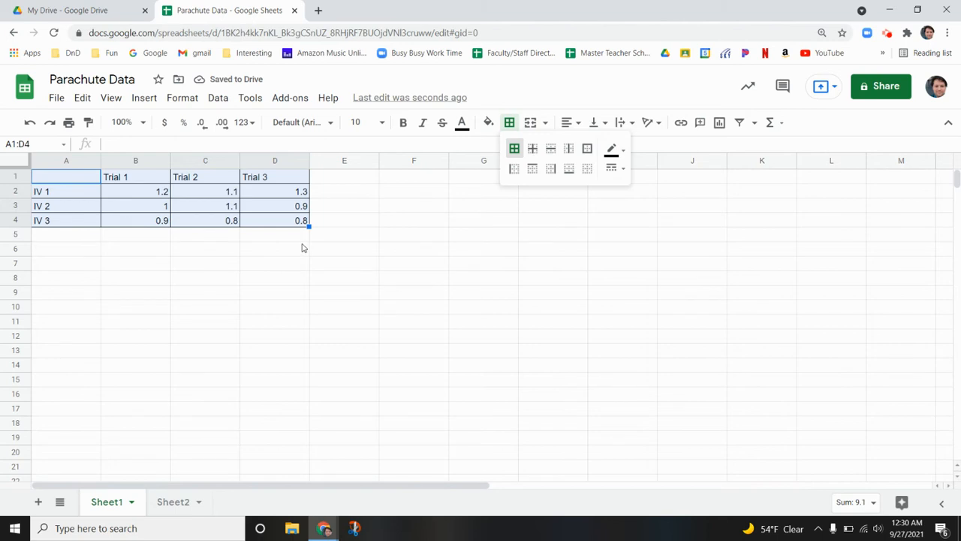
pyautogui.click(301, 242)
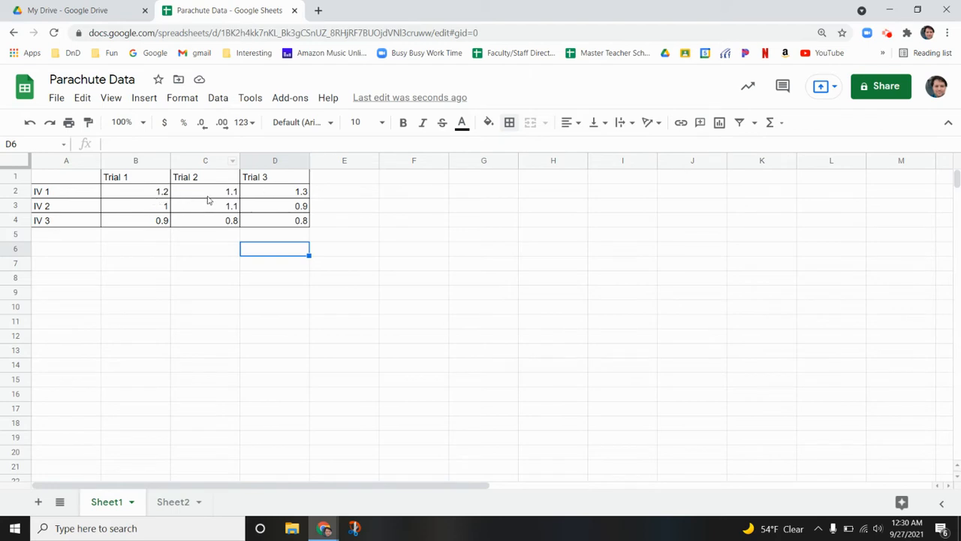
# Enter the column heading "Average Time" in cell E1
pyautogui.click(338, 179)
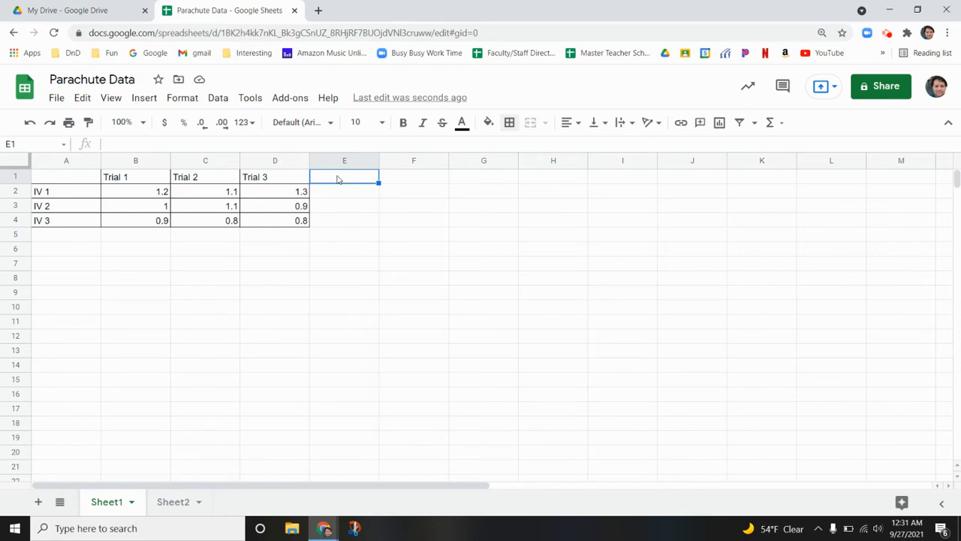
pyautogui.write('Averg')
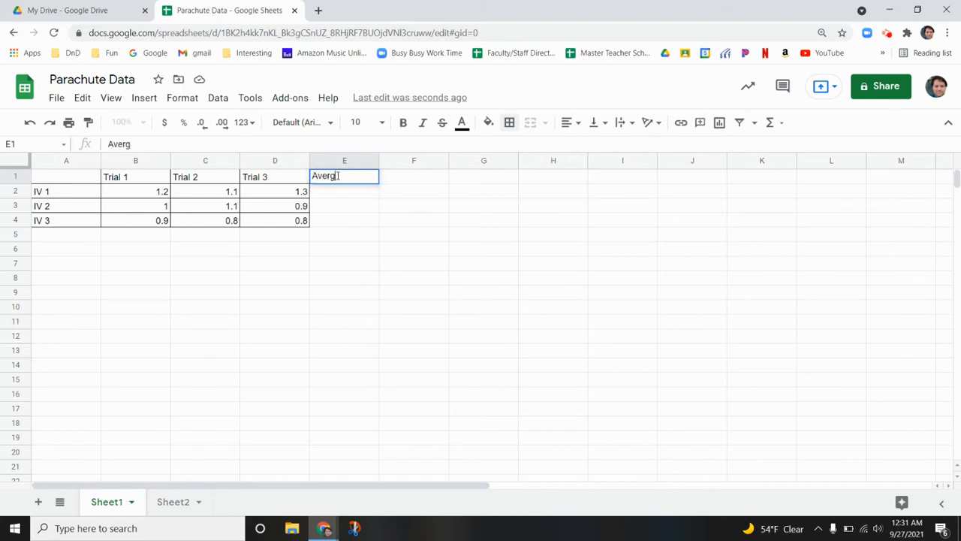
pyautogui.press('BackSpace')
pyautogui.write('age Time')
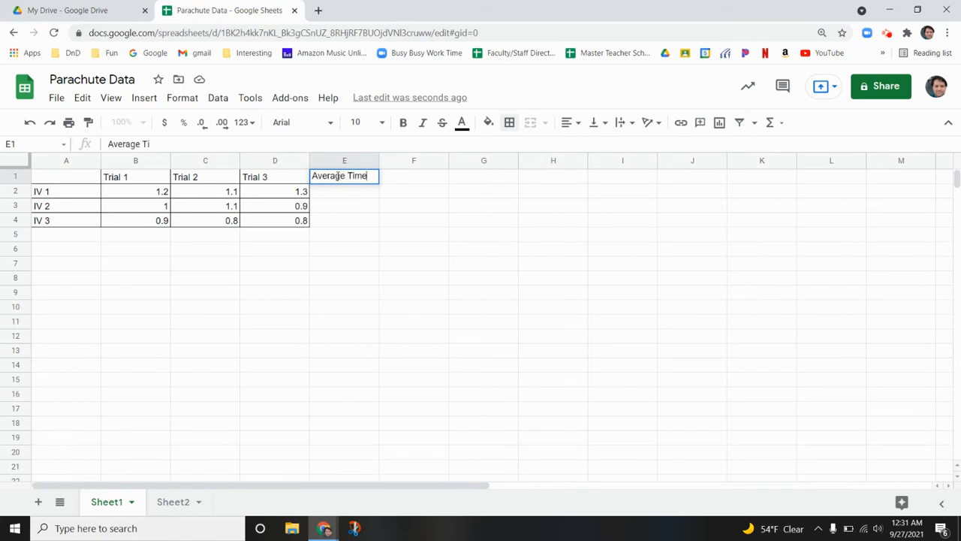
pyautogui.press('Return')
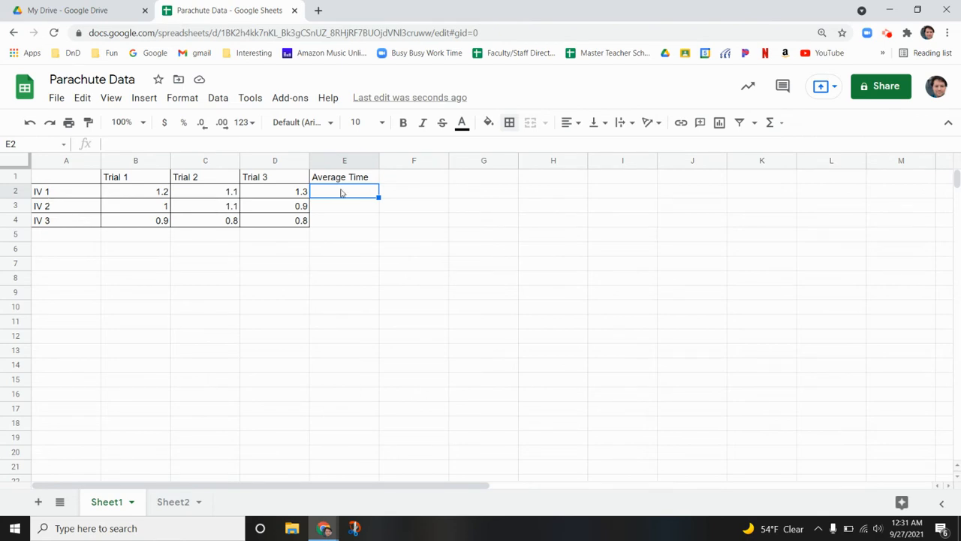
pyautogui.write('=')
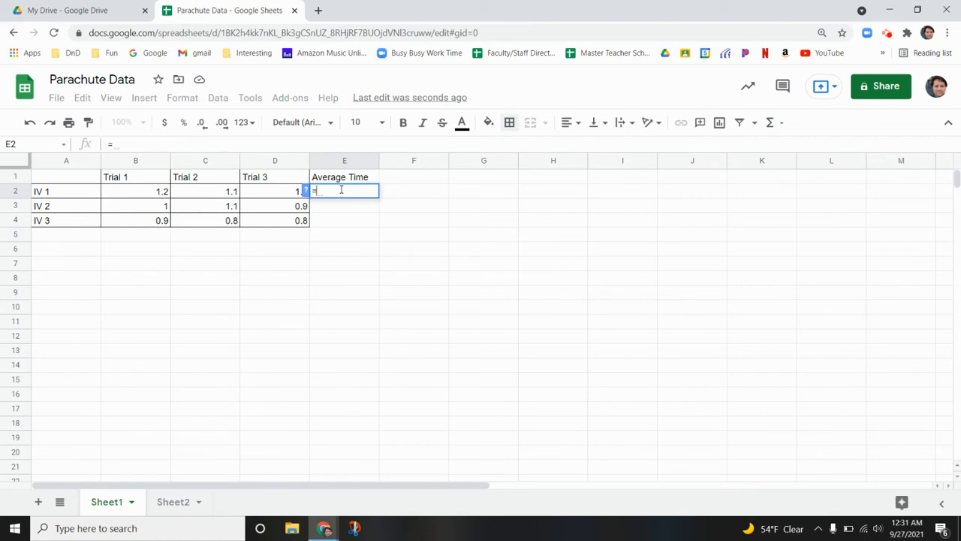
pyautogui.write('av')
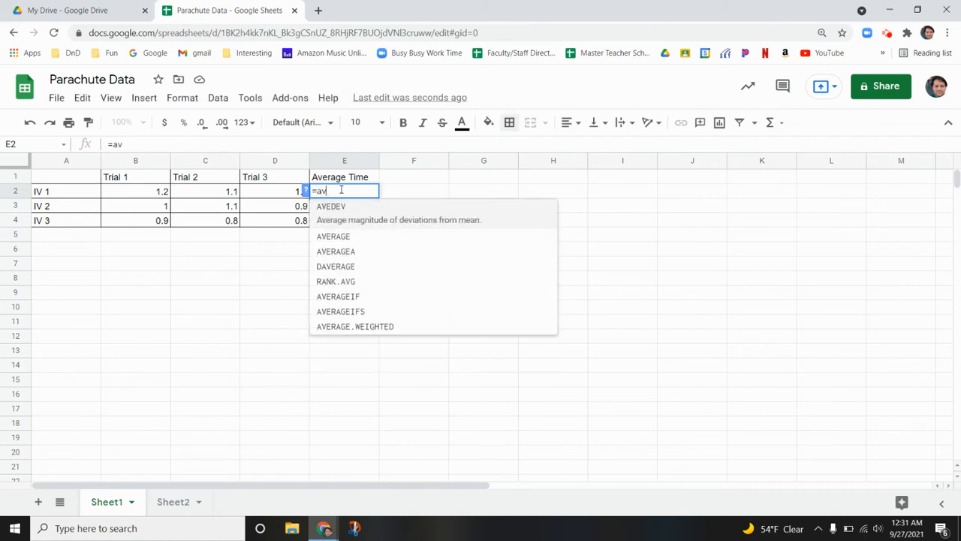
pyautogui.write('era')
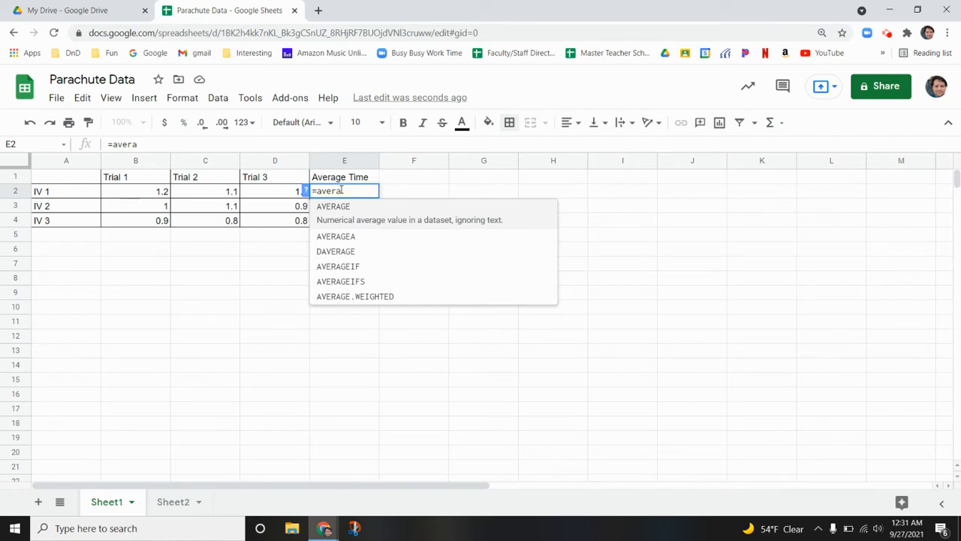
pyautogui.write('ge')
pyautogui.click(159, 194)
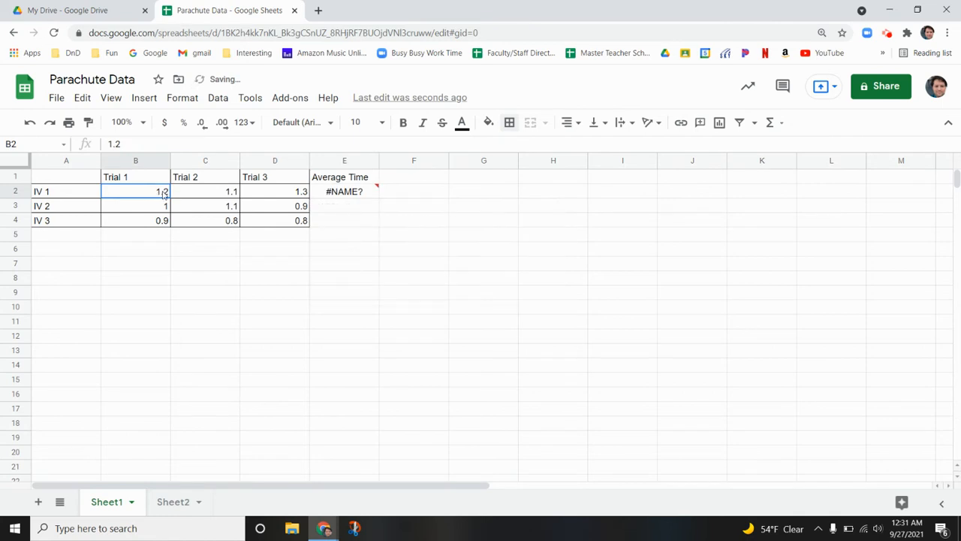
pyautogui.moveTo(160, 192); pyautogui.dragTo(306, 191)
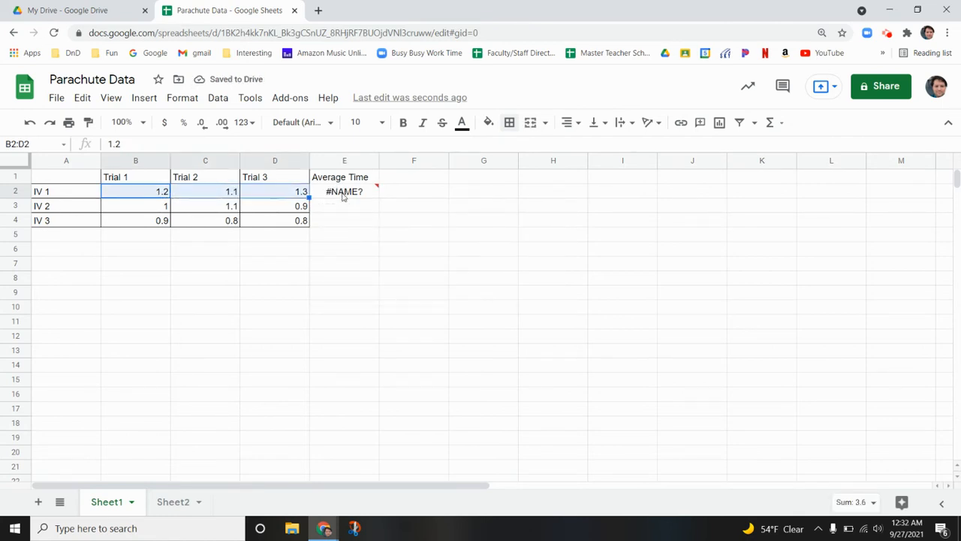
pyautogui.click(342, 194)
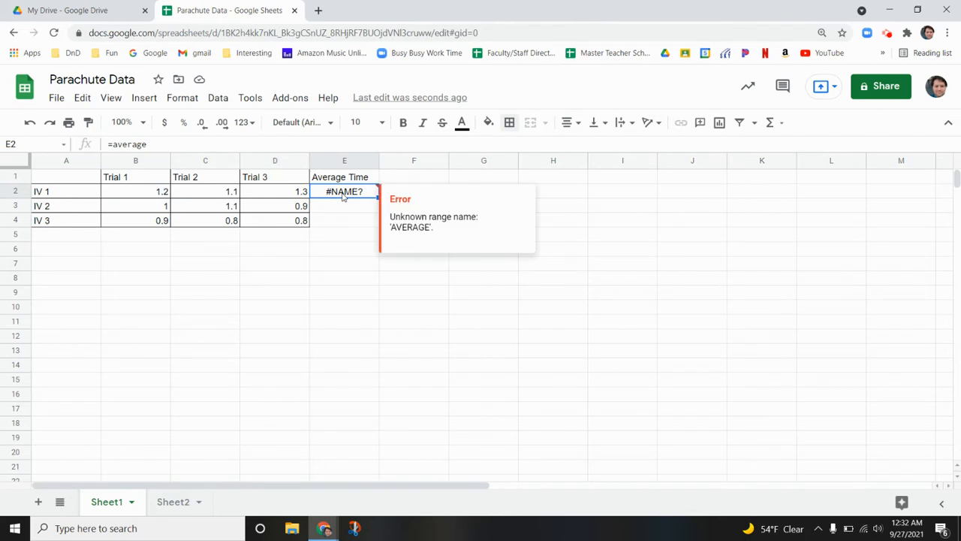
pyautogui.press('Delete')
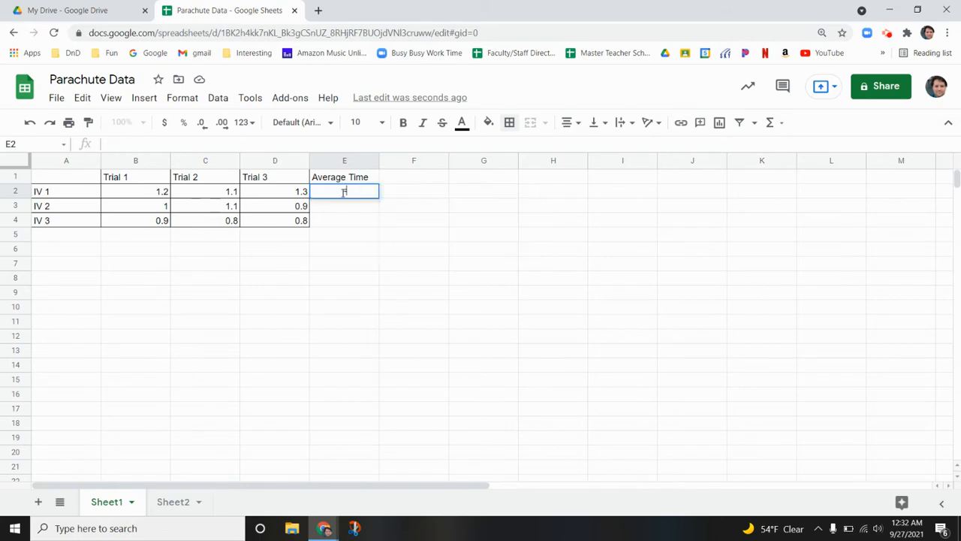
# Calculate the IV 1 average in E2 with =average(B2:D2) and accept the suggested autofill for the IV 2 and IV 3 rows
pyautogui.write('=avera')
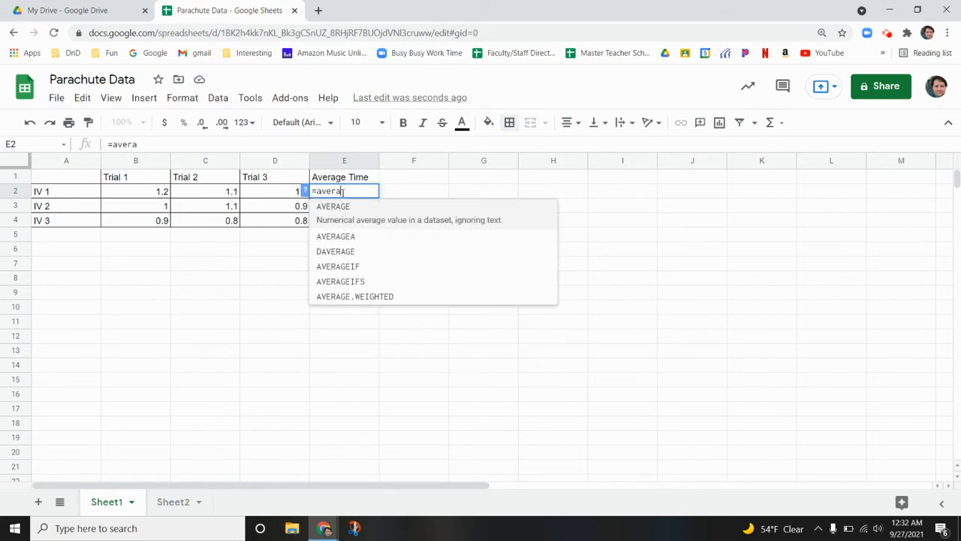
pyautogui.write('ge(')
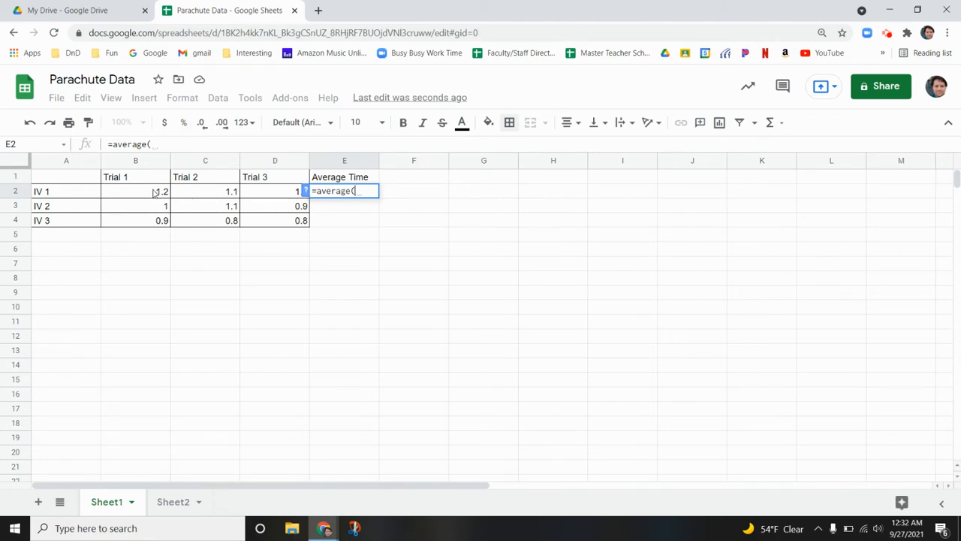
pyautogui.moveTo(154, 193); pyautogui.dragTo(257, 193)
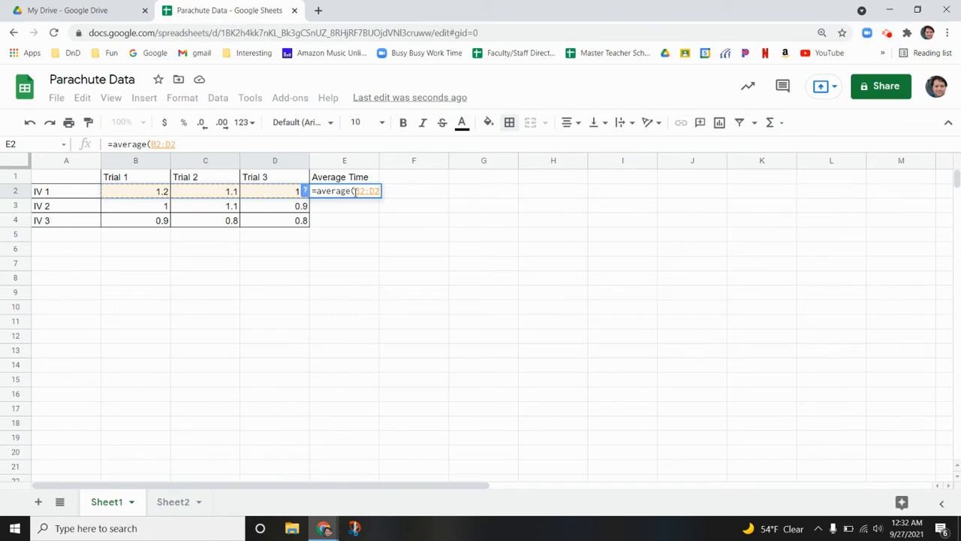
pyautogui.moveTo(359, 196)
pyautogui.write(')')
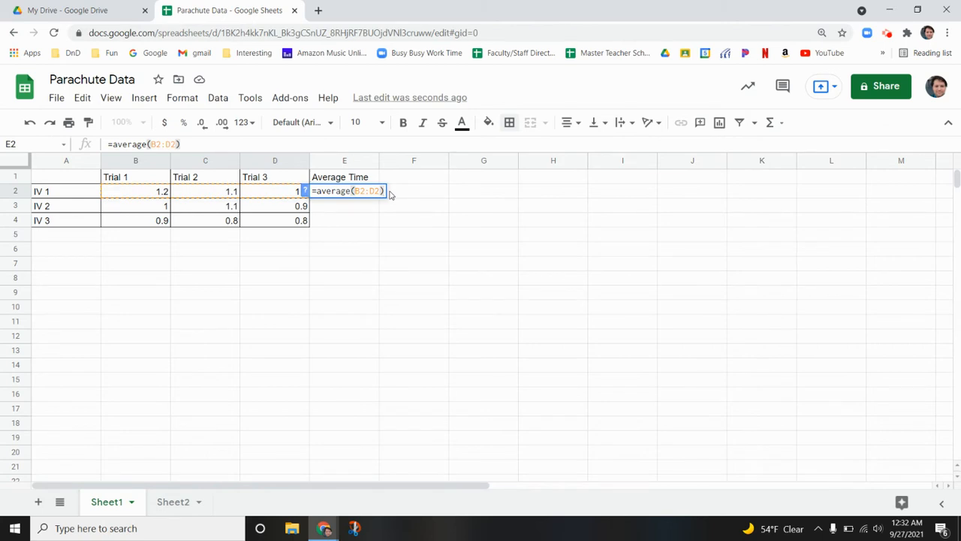
pyautogui.press('Return')
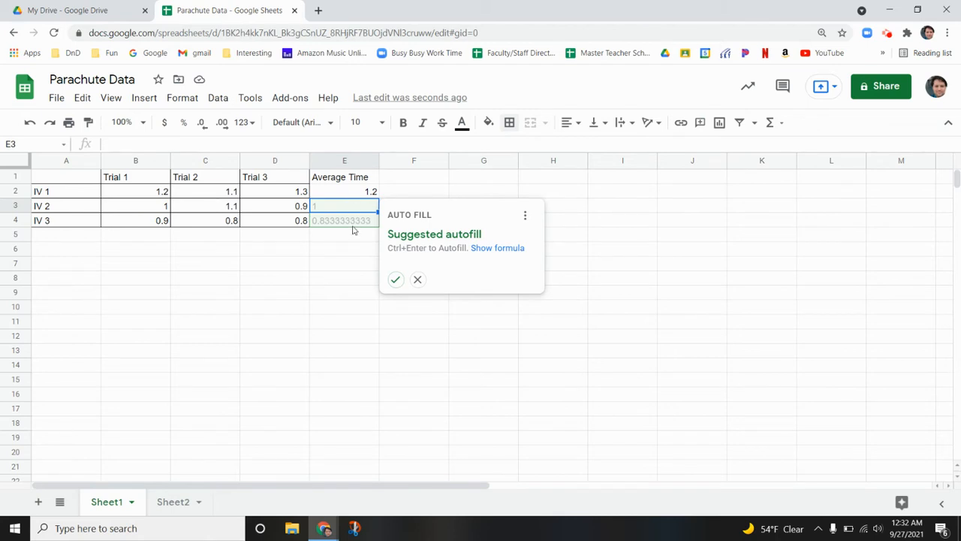
pyautogui.click(397, 280)
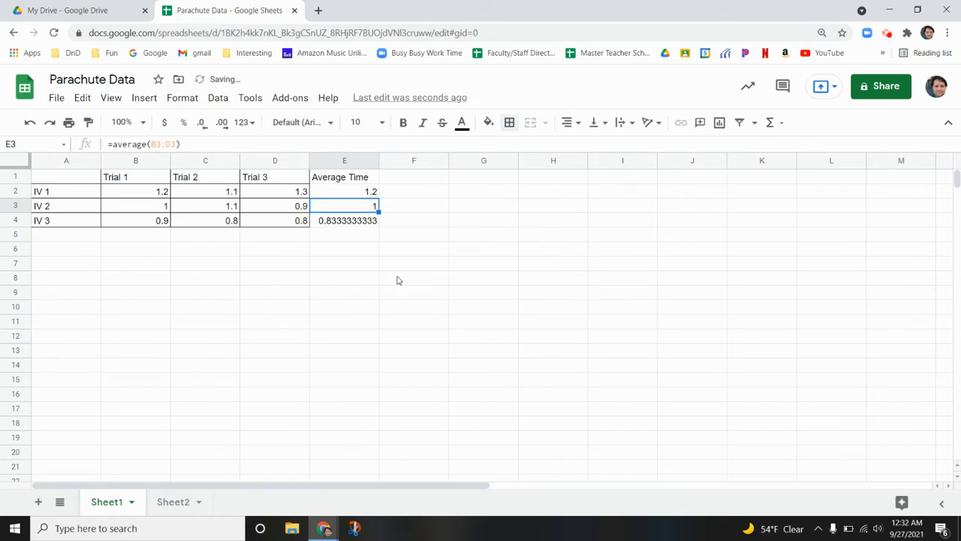
# Examine the average formulas in cells E2 to E4 and compare the IV 2 formula with its trial range B3:D3
pyautogui.click(346, 193)
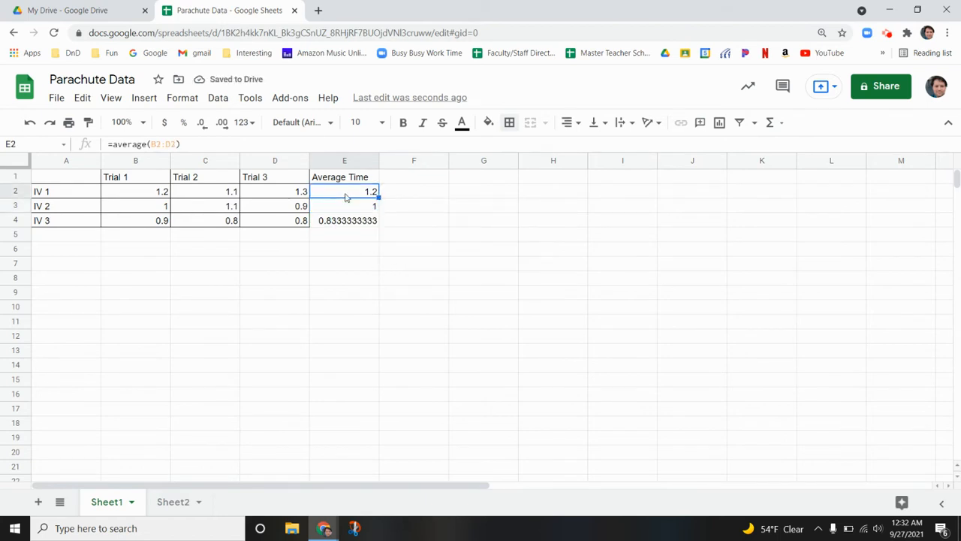
pyautogui.click(346, 209)
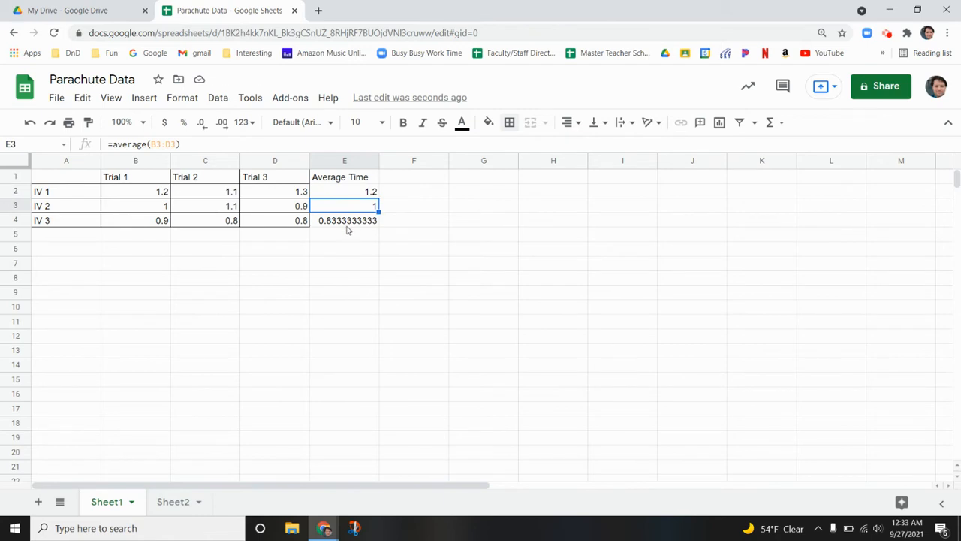
pyautogui.click(347, 222)
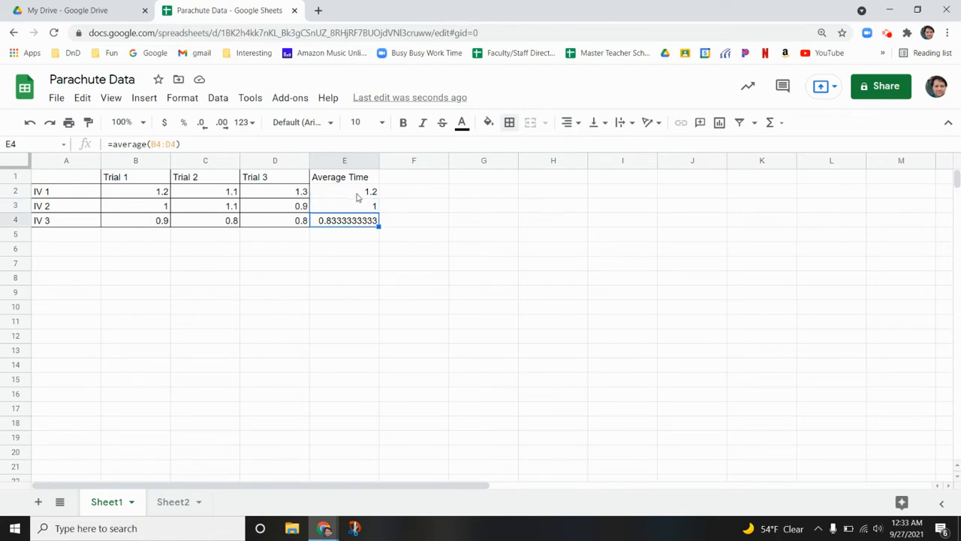
pyautogui.click(358, 194)
pyautogui.click(356, 207)
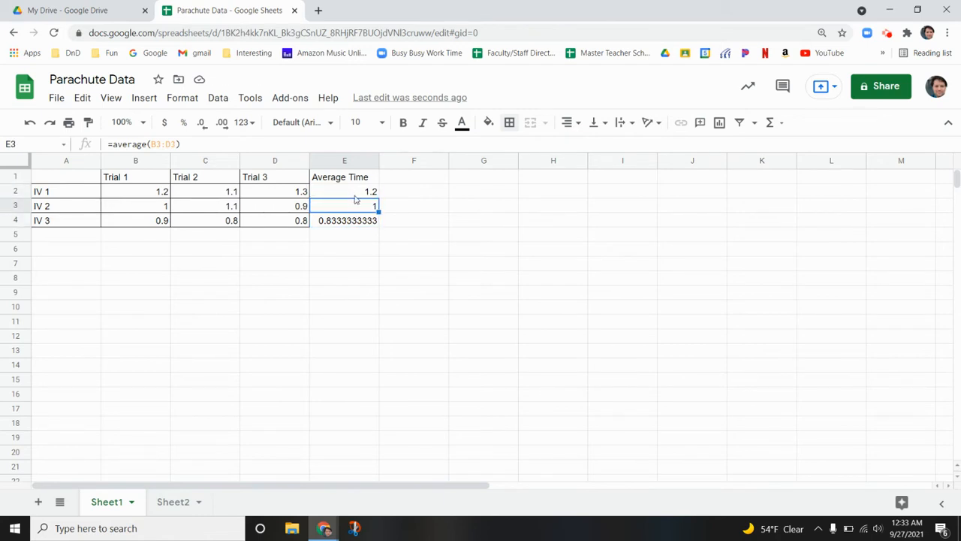
pyautogui.click(355, 197)
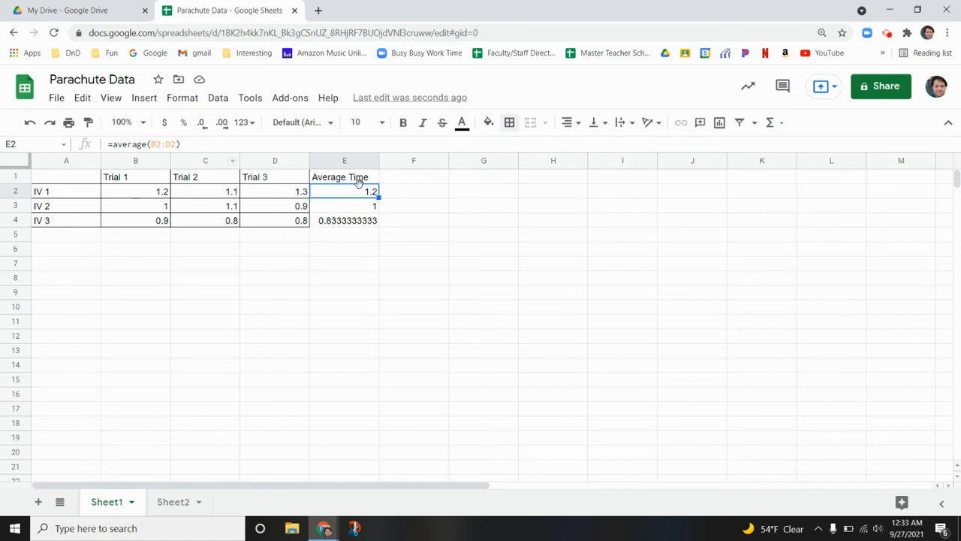
pyautogui.click(355, 209)
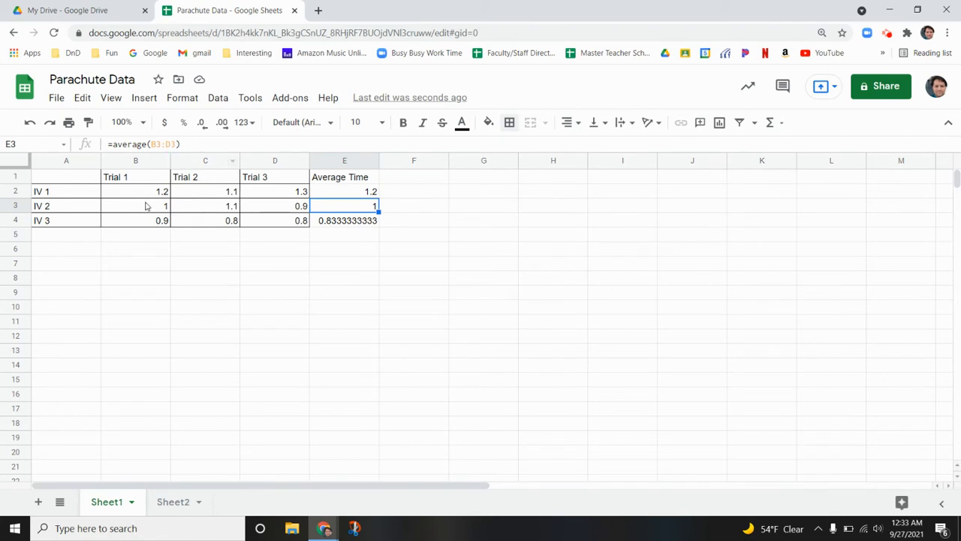
pyautogui.moveTo(147, 205); pyautogui.dragTo(254, 205)
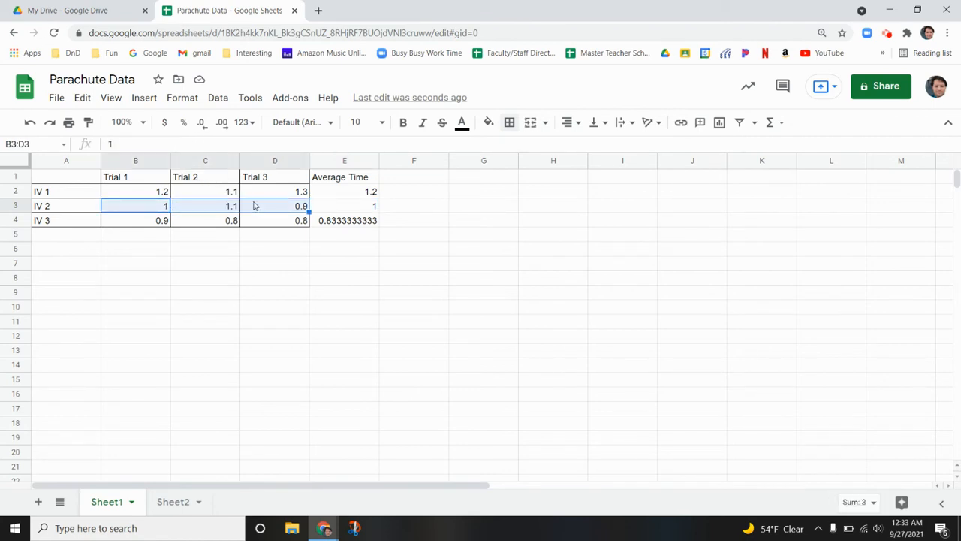
pyautogui.click(348, 211)
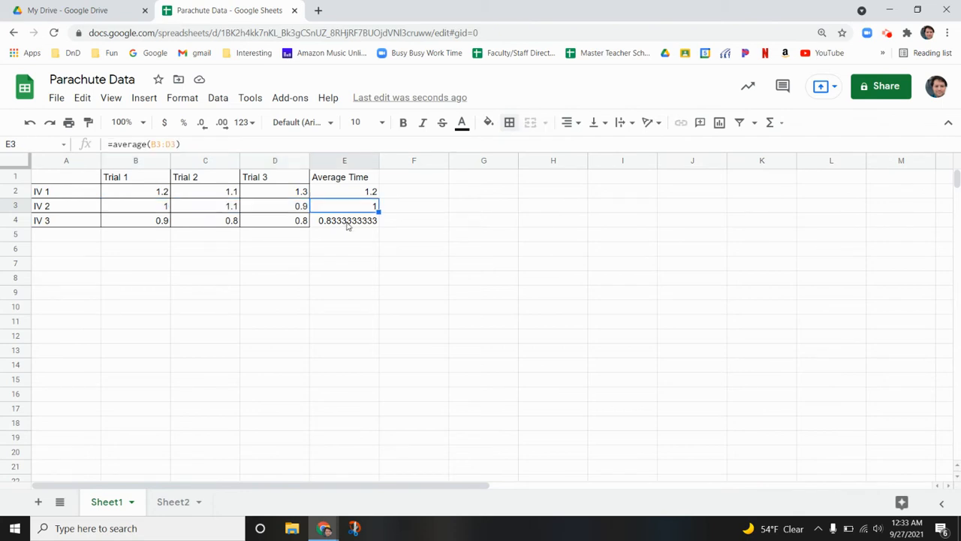
# Apply all borders to the Average Time column in cells E1 to E4
pyautogui.click(349, 223)
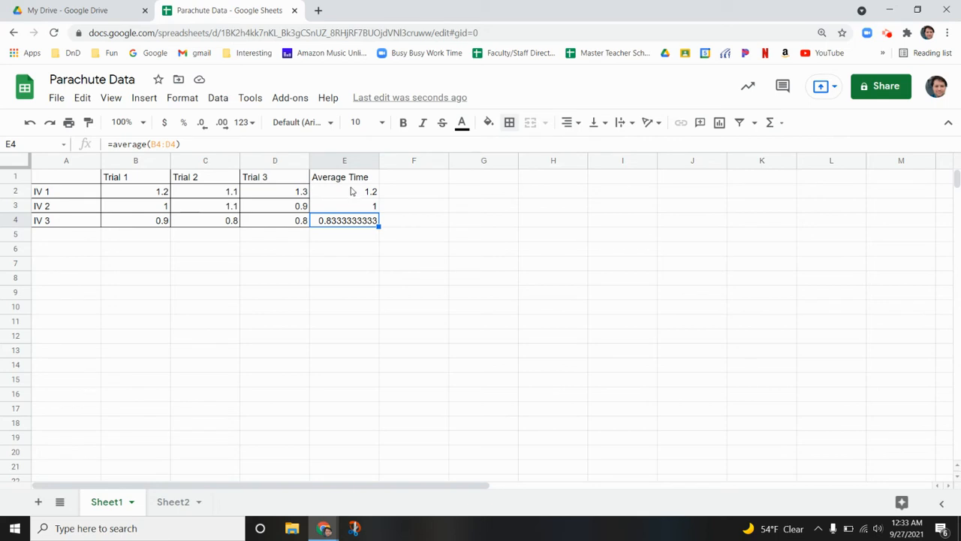
pyautogui.moveTo(352, 182); pyautogui.dragTo(356, 226)
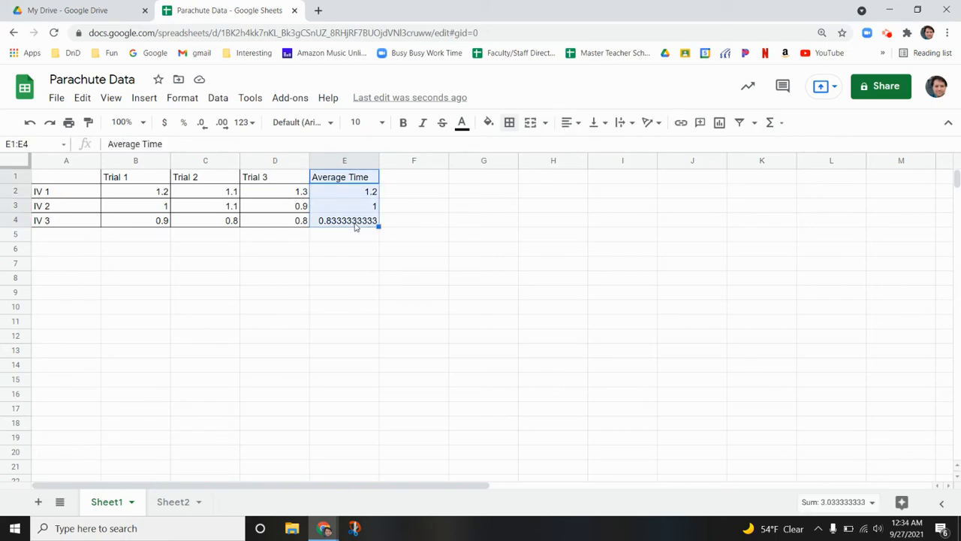
pyautogui.click(509, 123)
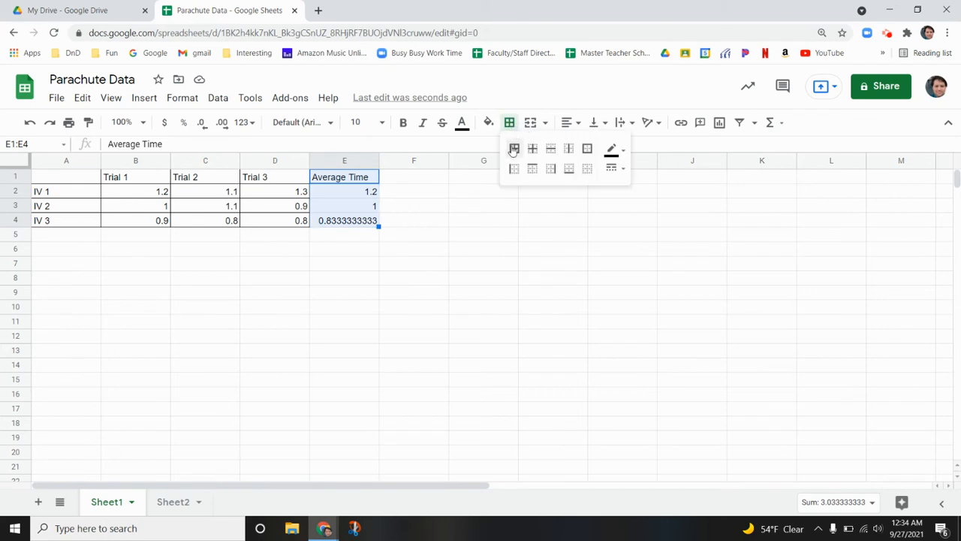
pyautogui.click(513, 149)
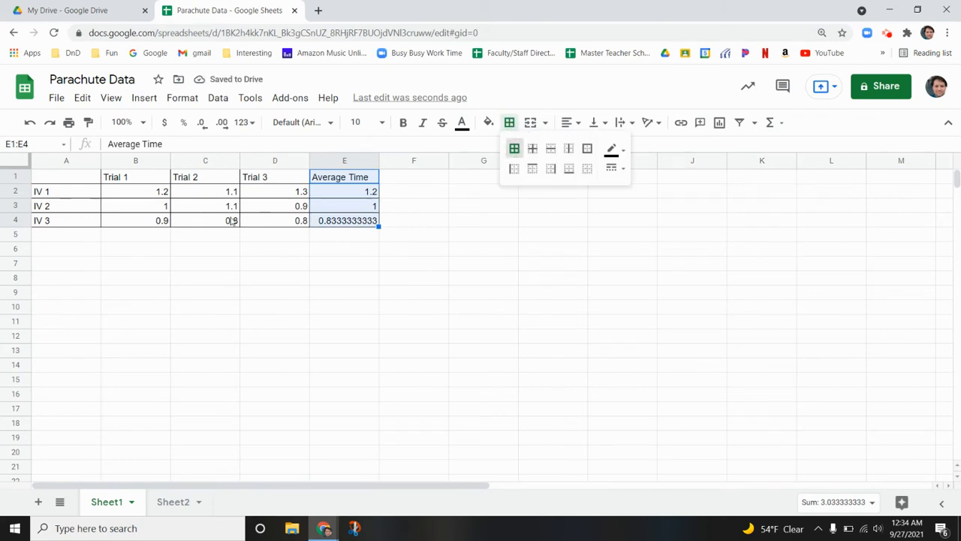
pyautogui.click(149, 211)
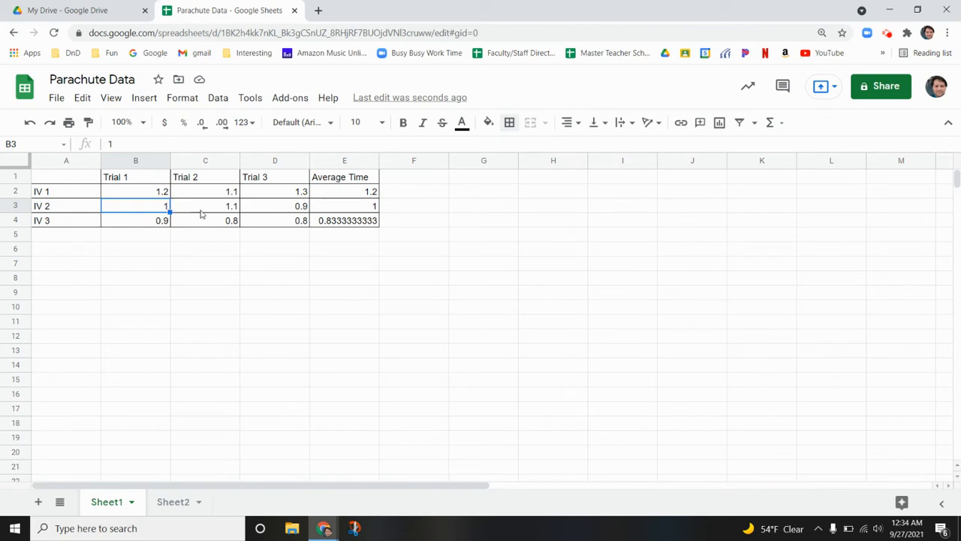
pyautogui.click(348, 211)
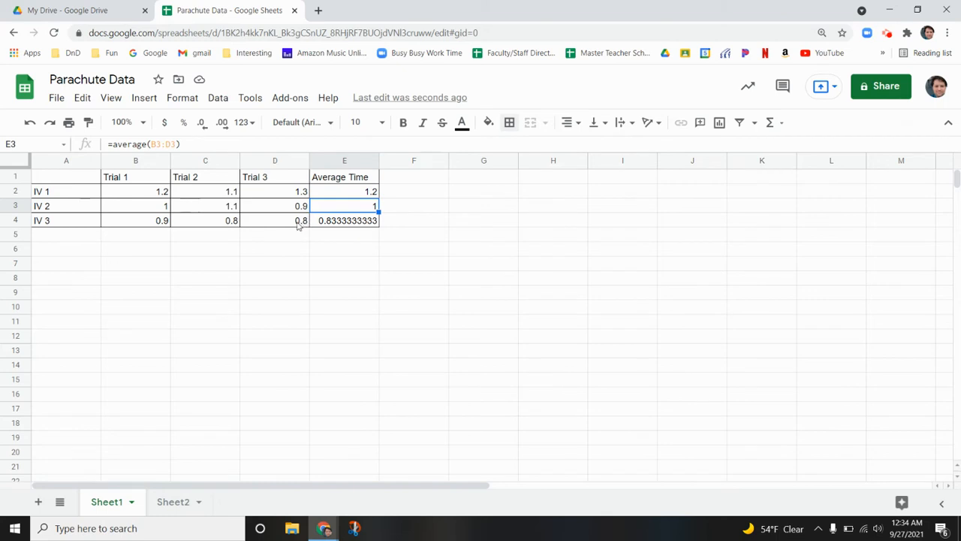
# Try different numbers of decimal places on the values in B2 to E4 and settle on one decimal place
pyautogui.moveTo(147, 195); pyautogui.dragTo(321, 222)
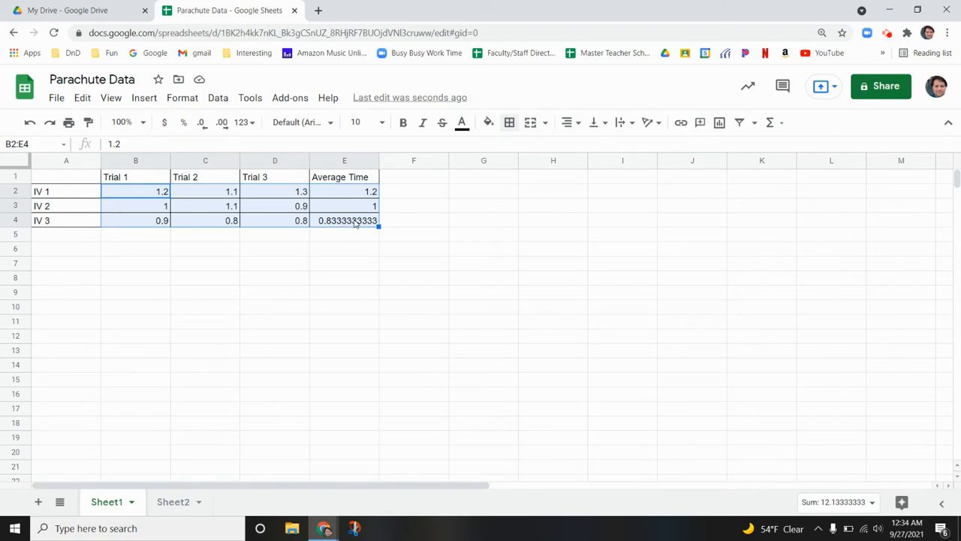
pyautogui.click(202, 124)
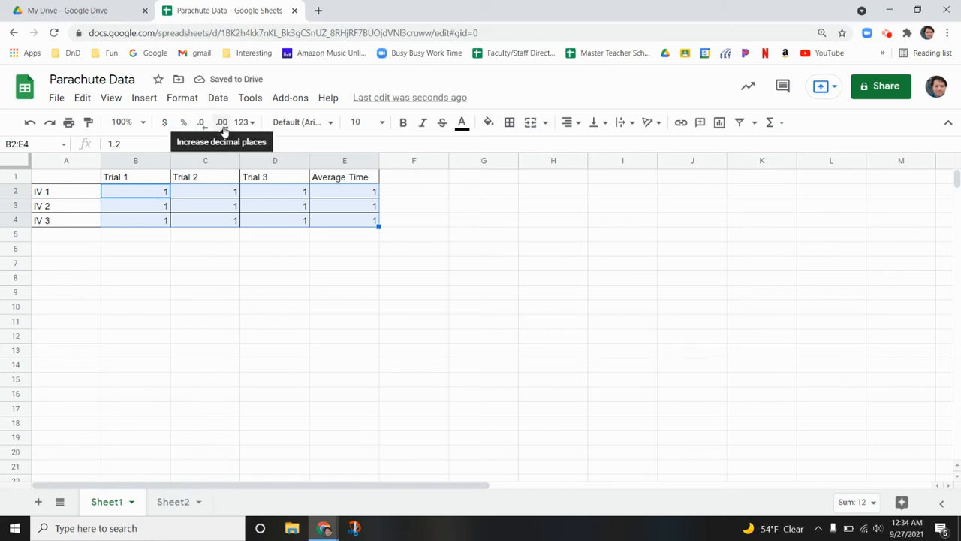
pyautogui.click(224, 132)
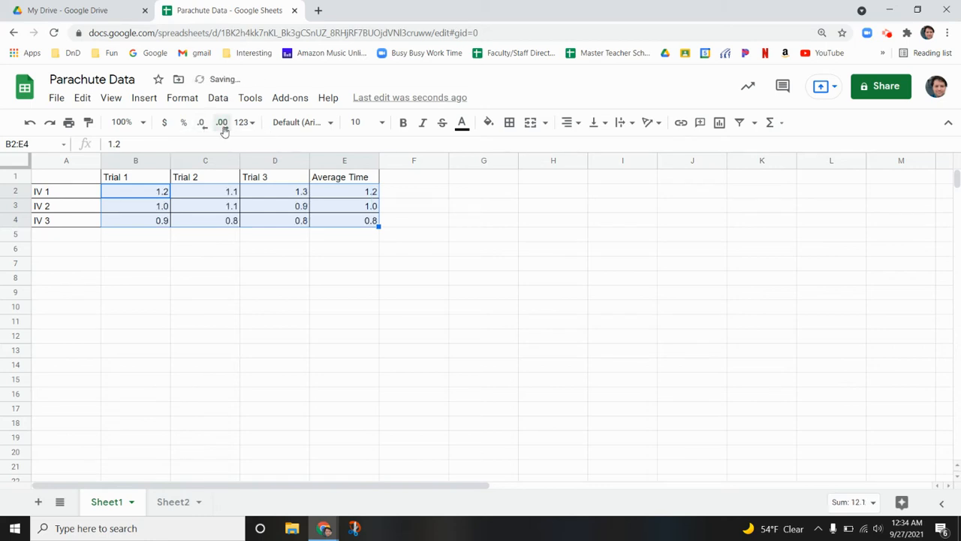
pyautogui.click(224, 131)
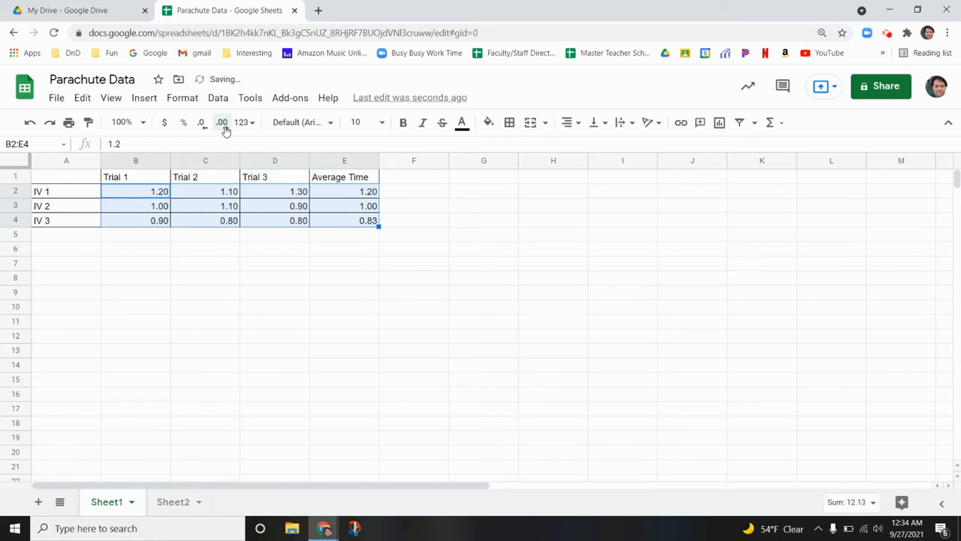
pyautogui.click(224, 130)
pyautogui.click(226, 131)
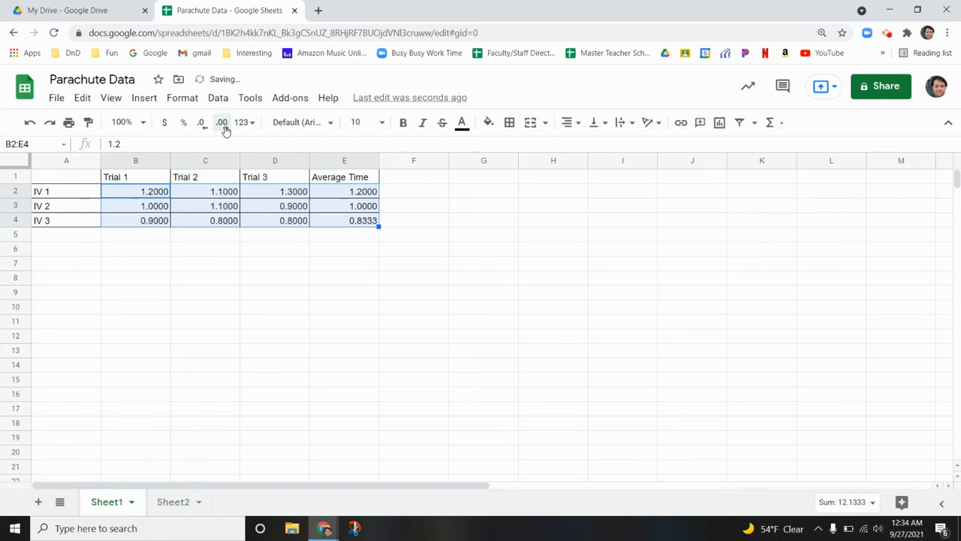
pyautogui.click(201, 130)
pyautogui.click(201, 130)
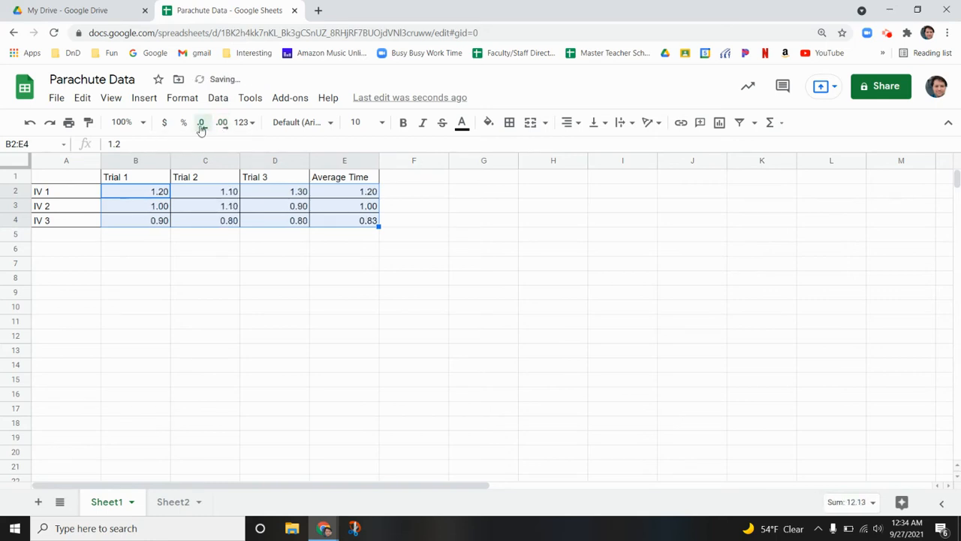
pyautogui.click(202, 130)
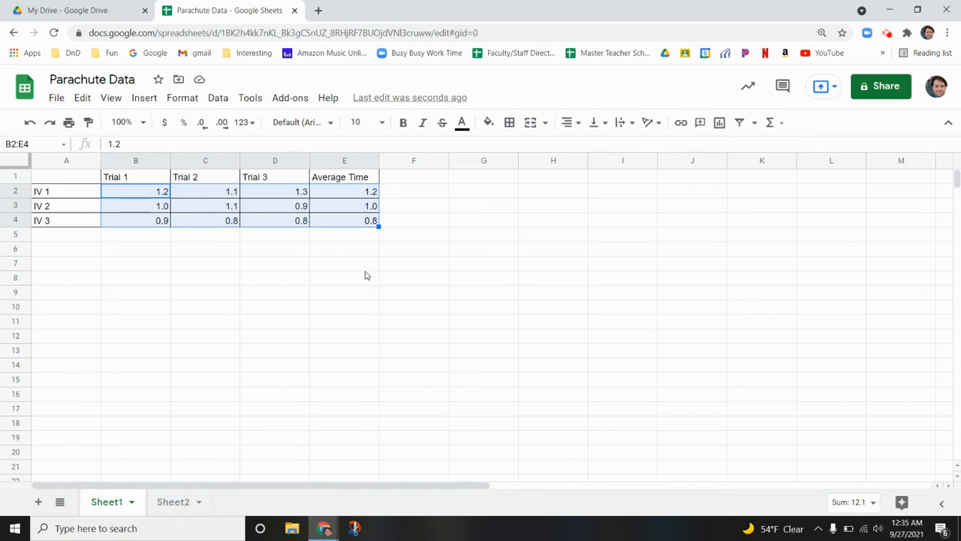
pyautogui.click(357, 240)
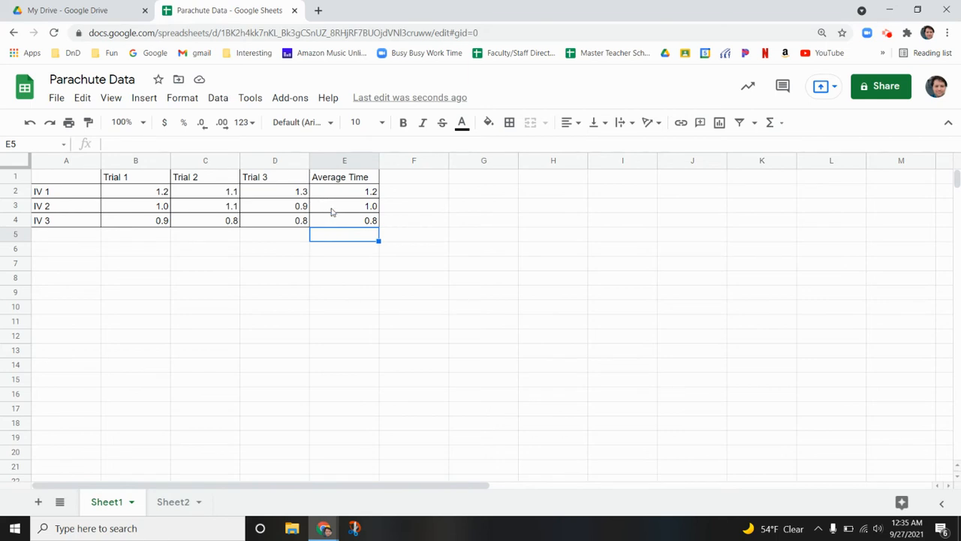
pyautogui.click(369, 253)
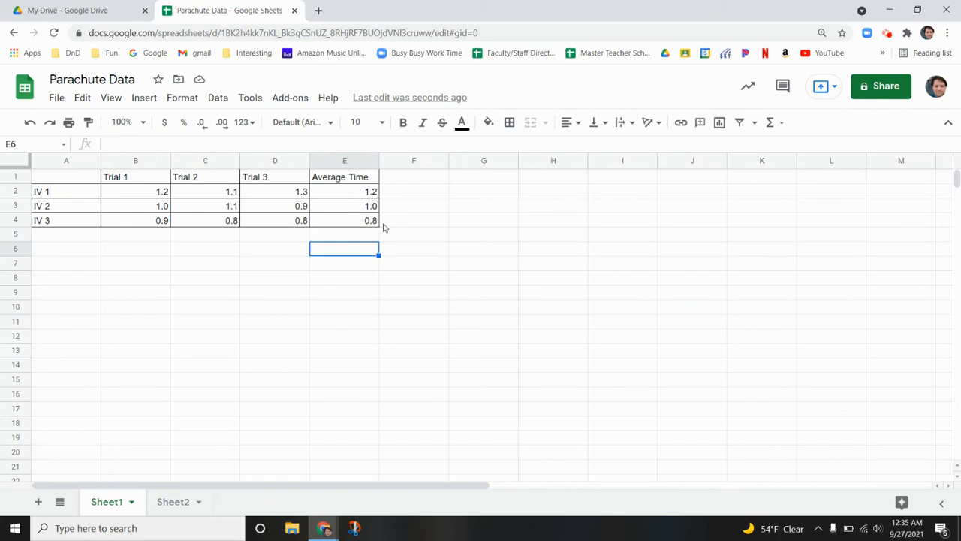
# Enter the column heading "Average Speed" in cell F1
pyautogui.click(410, 181)
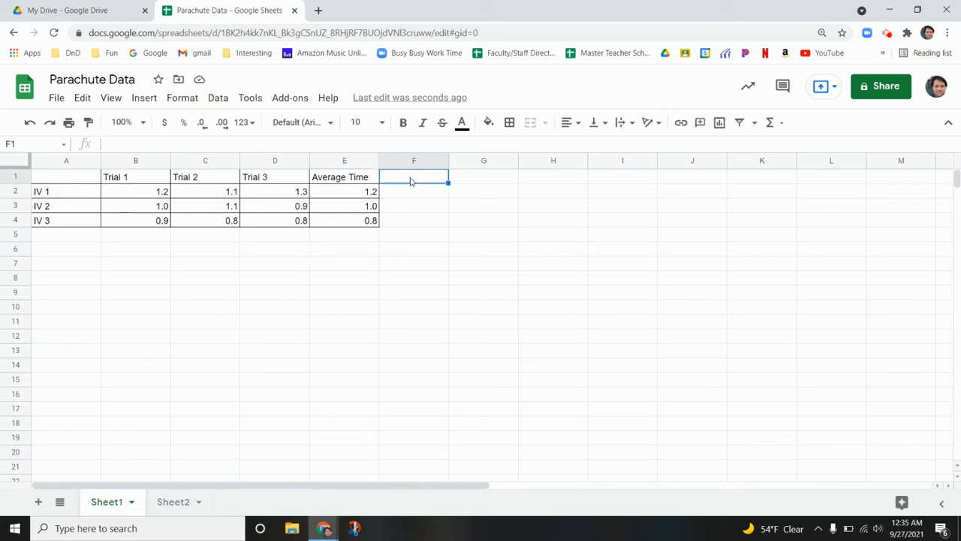
pyautogui.write('A')
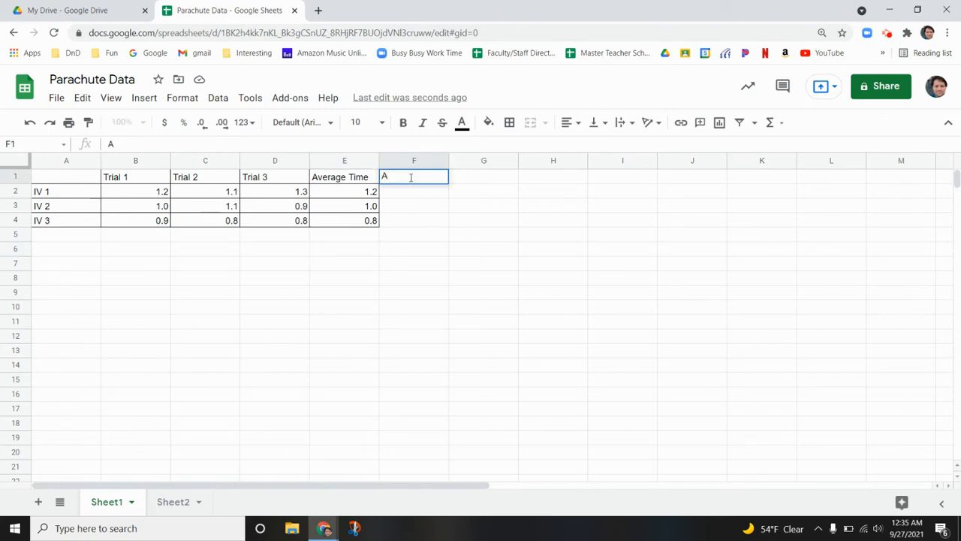
pyautogui.write('verage Speed')
pyautogui.press('Return')
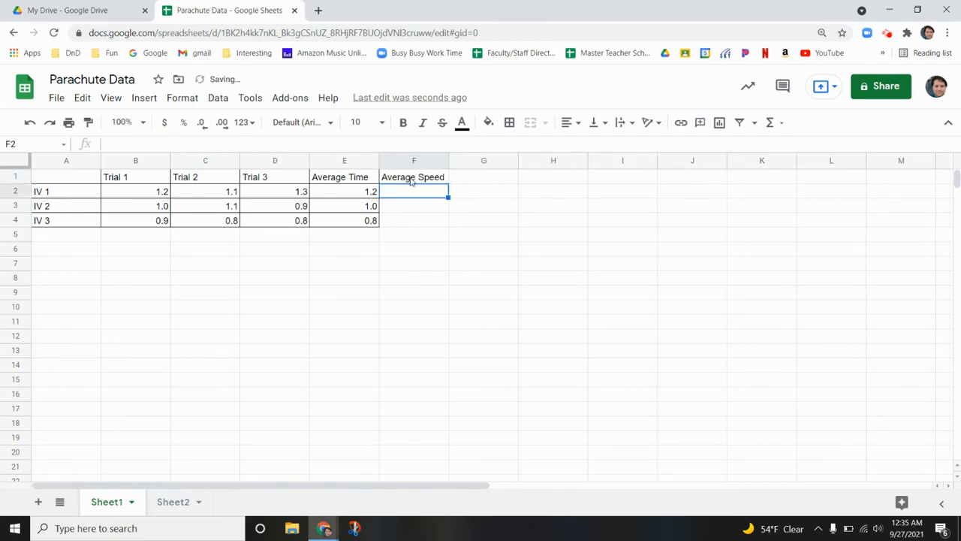
# Apply all borders to cells F1 to F4
pyautogui.moveTo(422, 180); pyautogui.dragTo(440, 218)
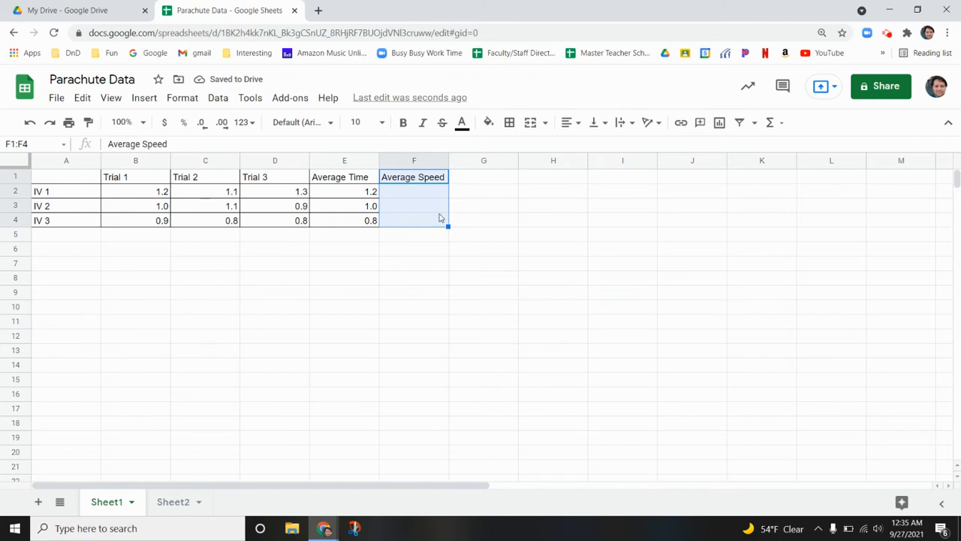
pyautogui.click(509, 122)
pyautogui.click(513, 149)
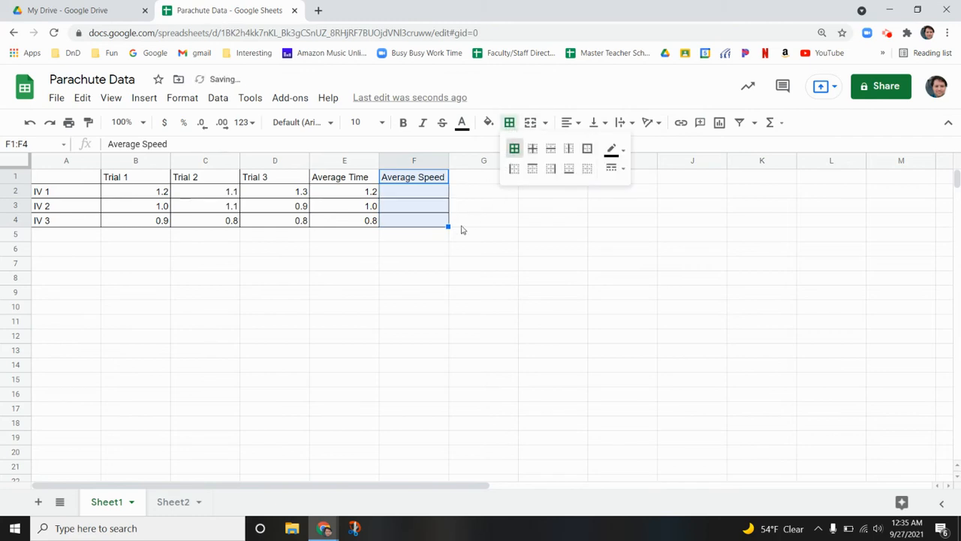
pyautogui.click(459, 234)
# Replace the heading in F1 with "Height" and enter the heading "Average Speed" in G1
pyautogui.click(422, 194)
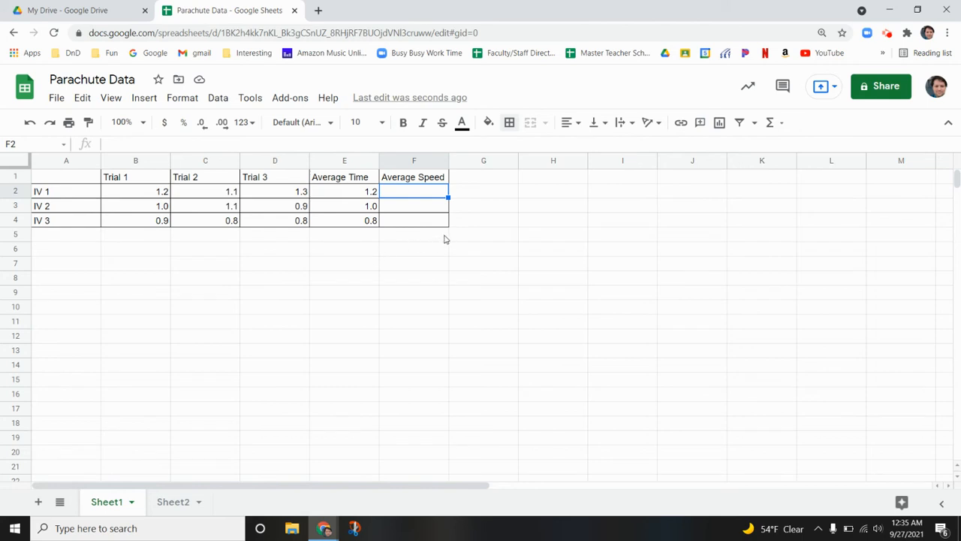
pyautogui.click(422, 179)
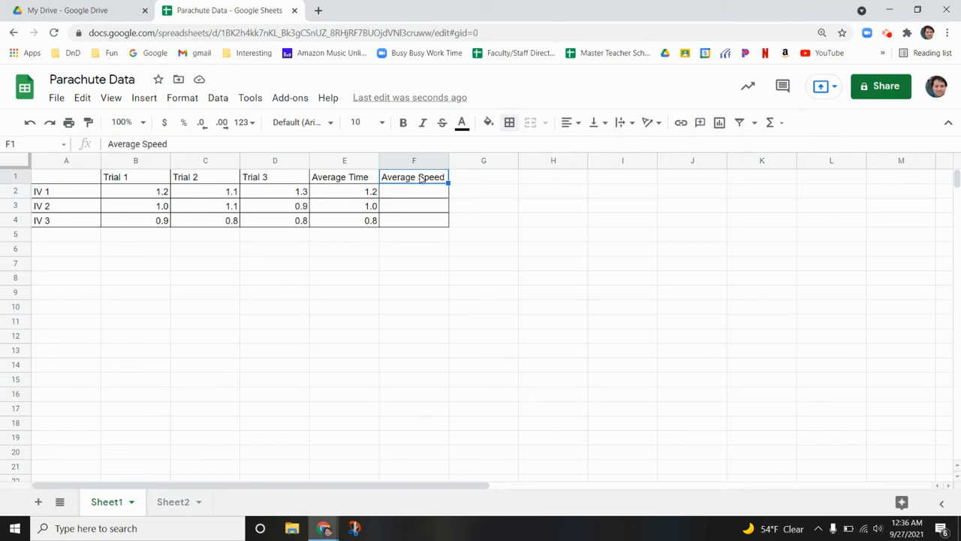
pyautogui.write('Average')
pyautogui.press('BackSpace')
pyautogui.press('BackSpace')
pyautogui.press('BackSpace')
pyautogui.press('BackSpace')
pyautogui.press('BackSpace')
pyautogui.press('BackSpace')
pyautogui.press('BackSpace')
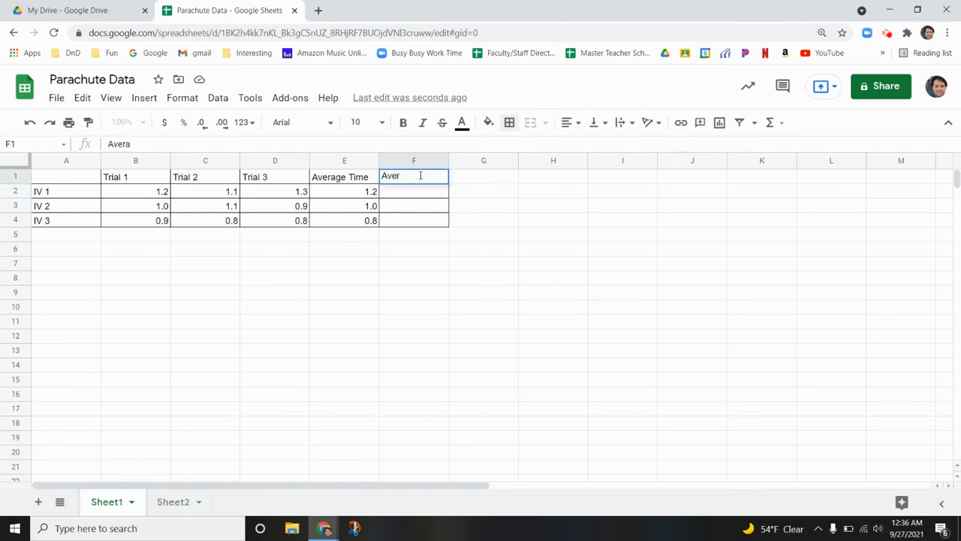
pyautogui.write('Height')
pyautogui.click(475, 177)
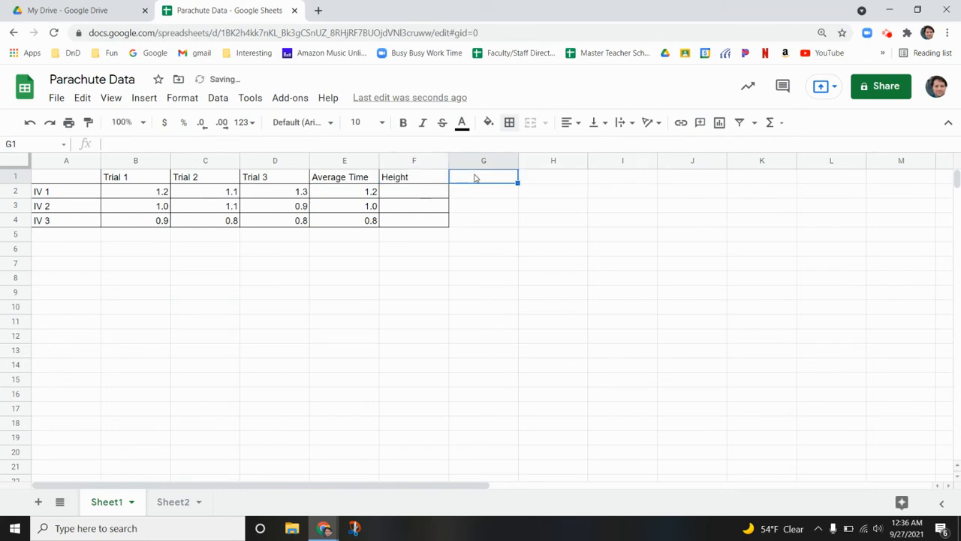
pyautogui.write('Average')
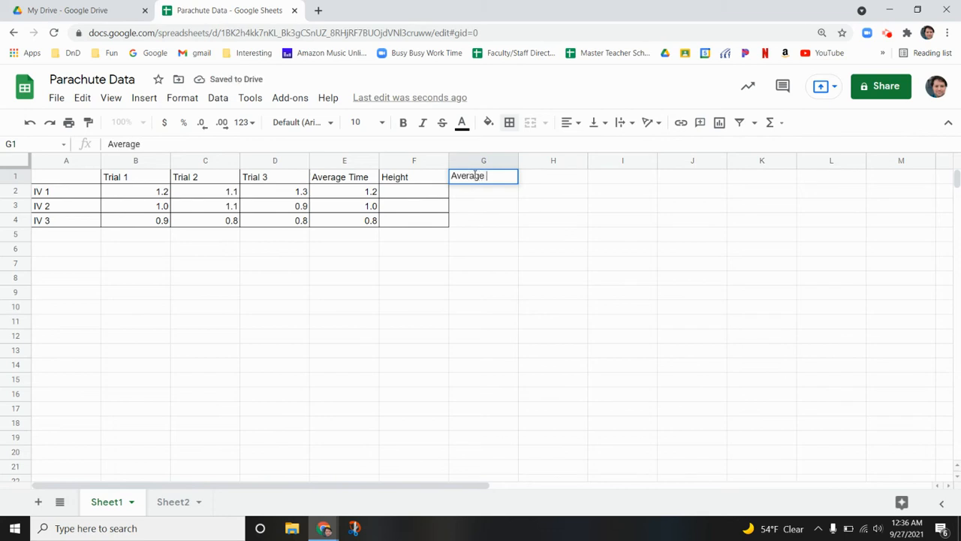
pyautogui.write(' Speed')
# Enter a height of 2 for IV 1, IV 2 and IV 3 in cells F2 to F4
pyautogui.click(435, 196)
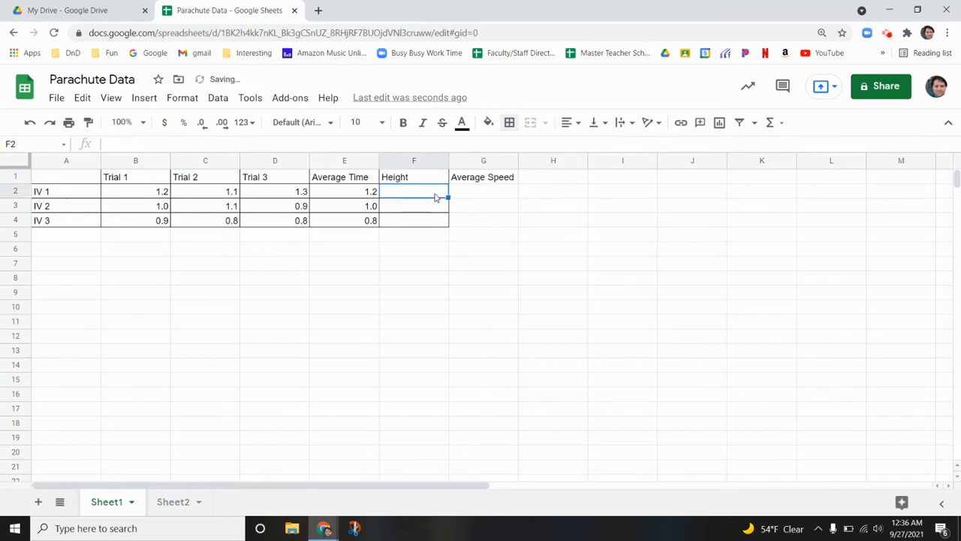
pyautogui.write('2')
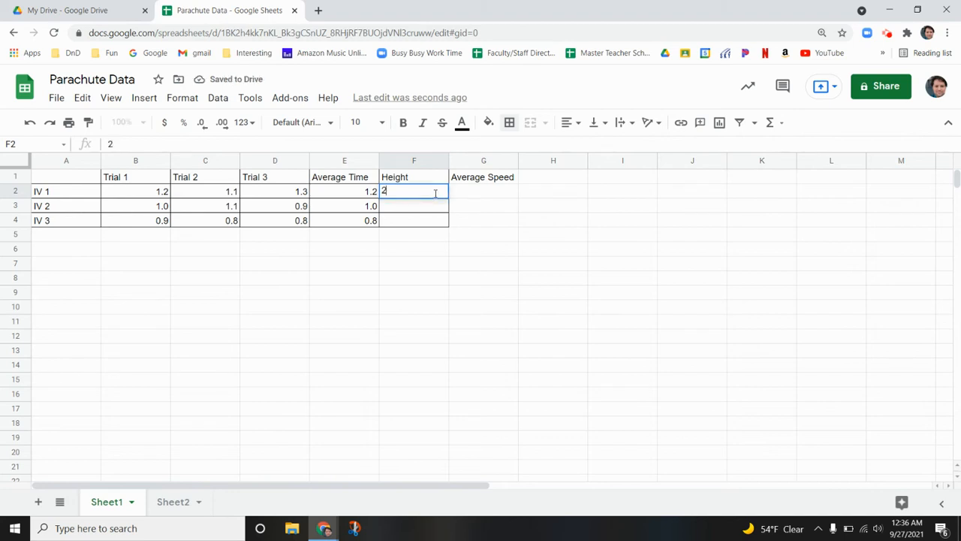
pyautogui.press('Return')
pyautogui.write('2')
pyautogui.press('Return')
pyautogui.write('2')
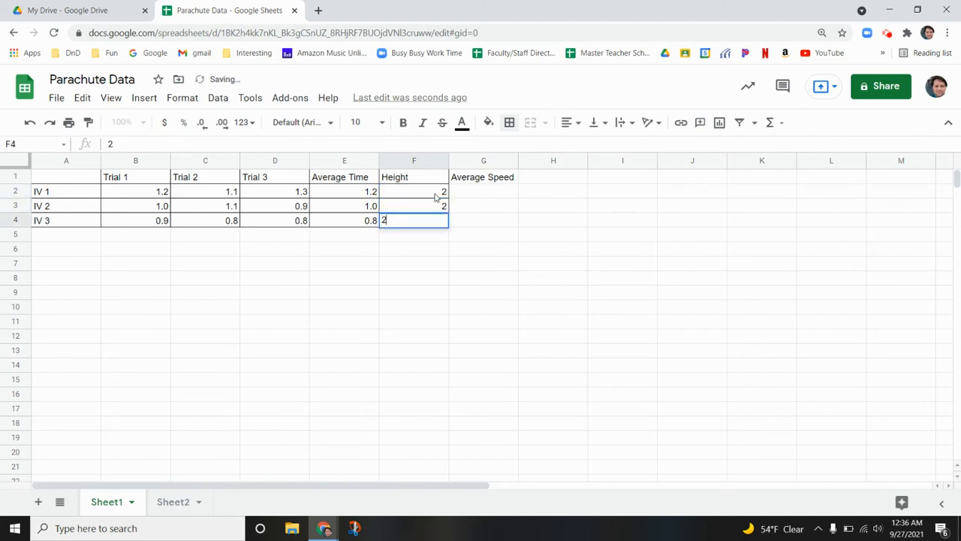
pyautogui.press('Tab')
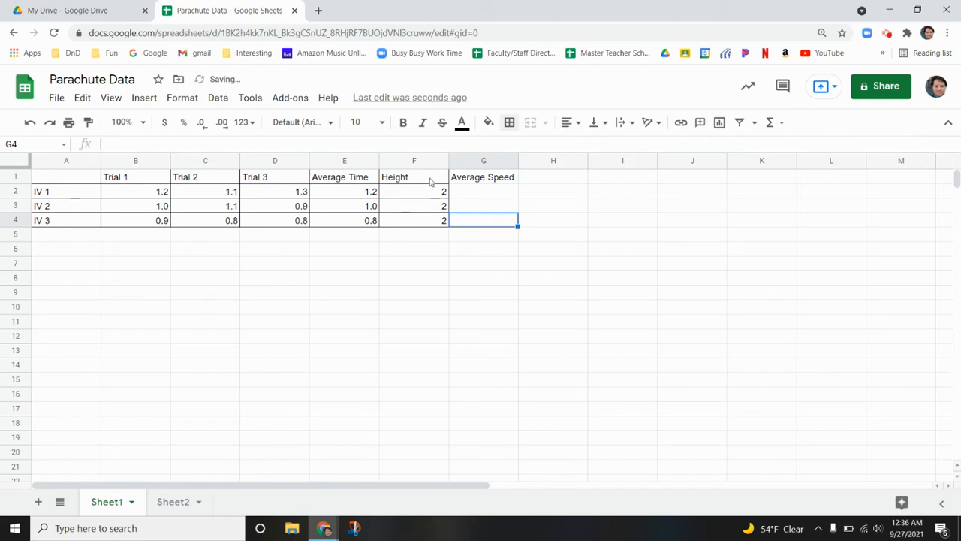
pyautogui.click(429, 181)
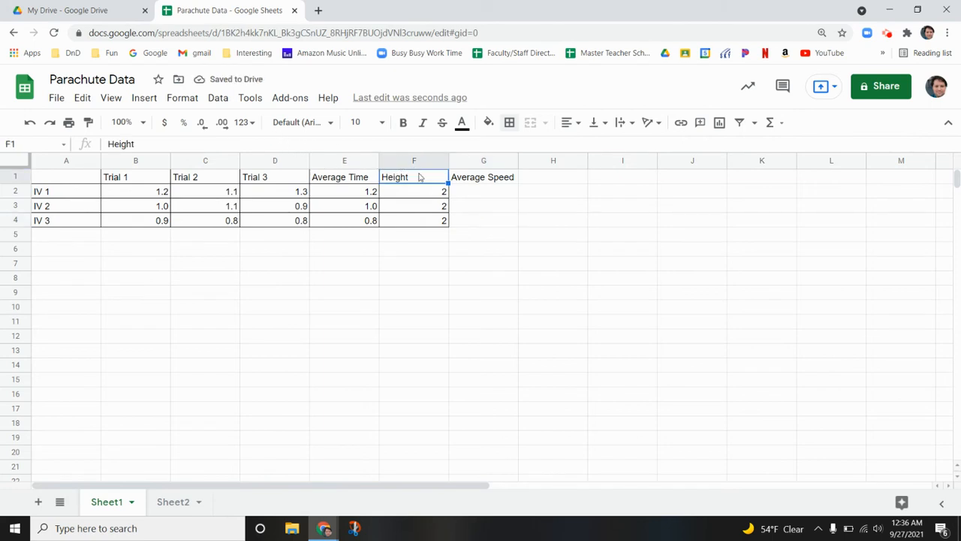
# Calculate the IV 1 average speed in G2 by dividing height by average time with =F2/E2
pyautogui.click(480, 193)
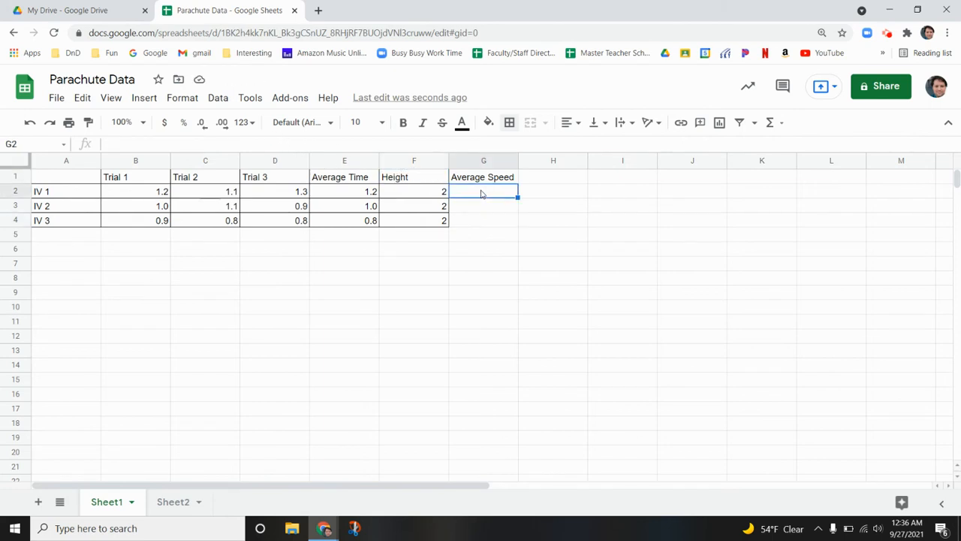
pyautogui.write('=')
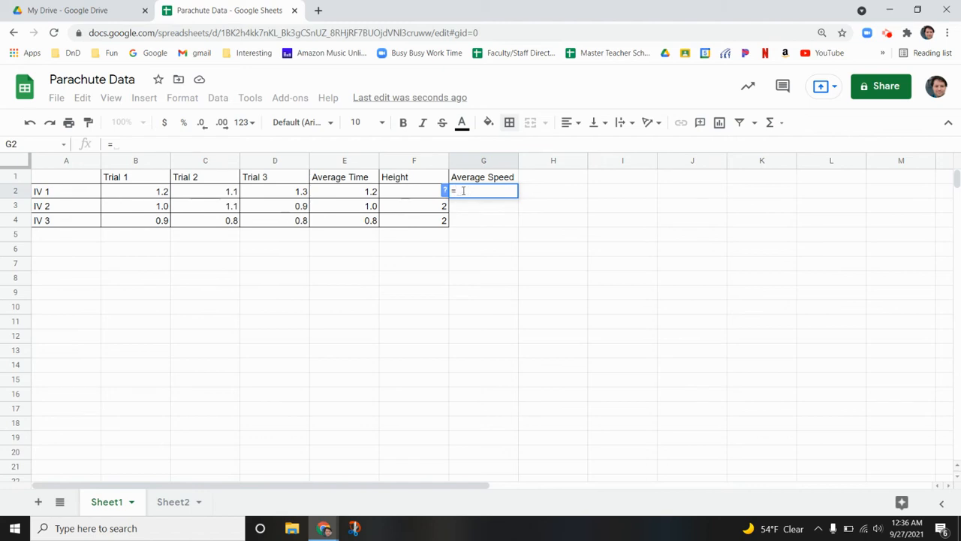
pyautogui.click(422, 192)
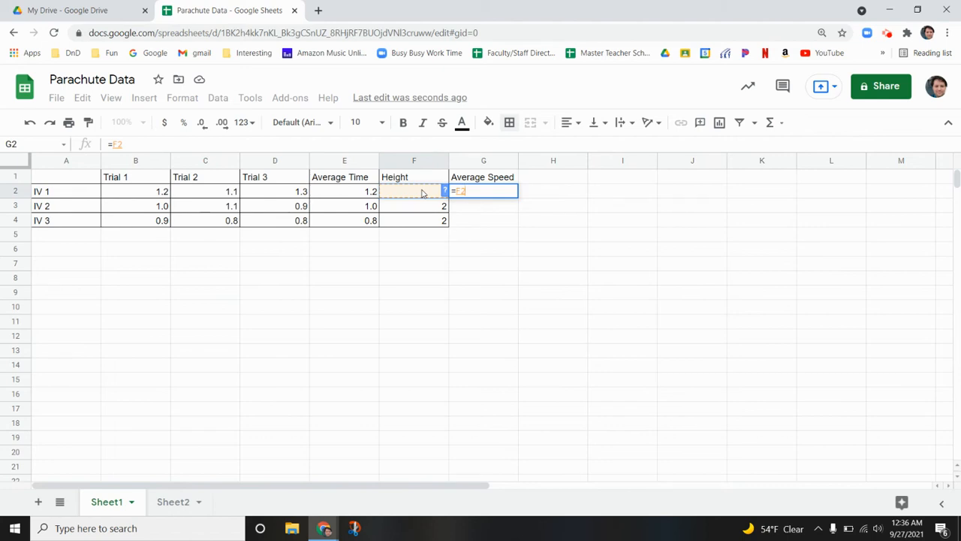
pyautogui.write('/')
pyautogui.click(368, 193)
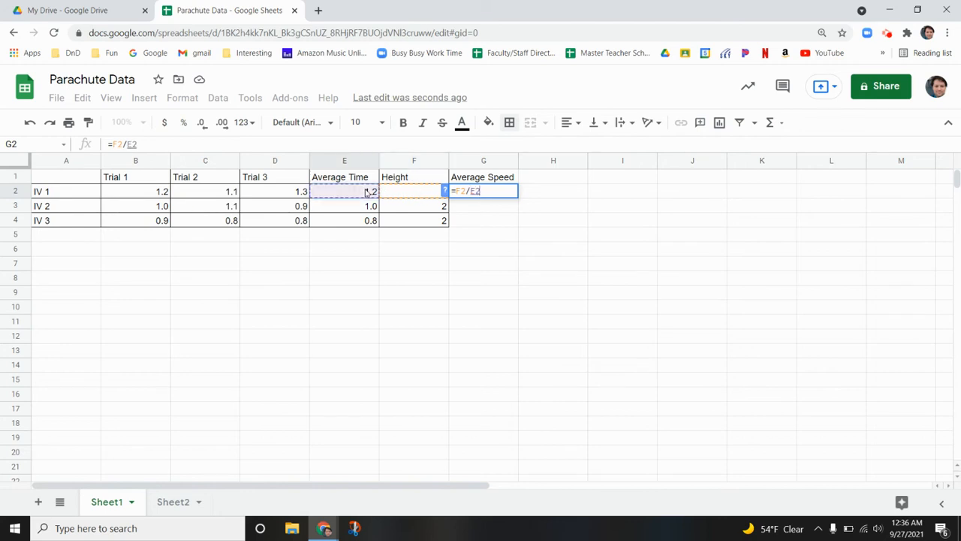
pyautogui.press('Return')
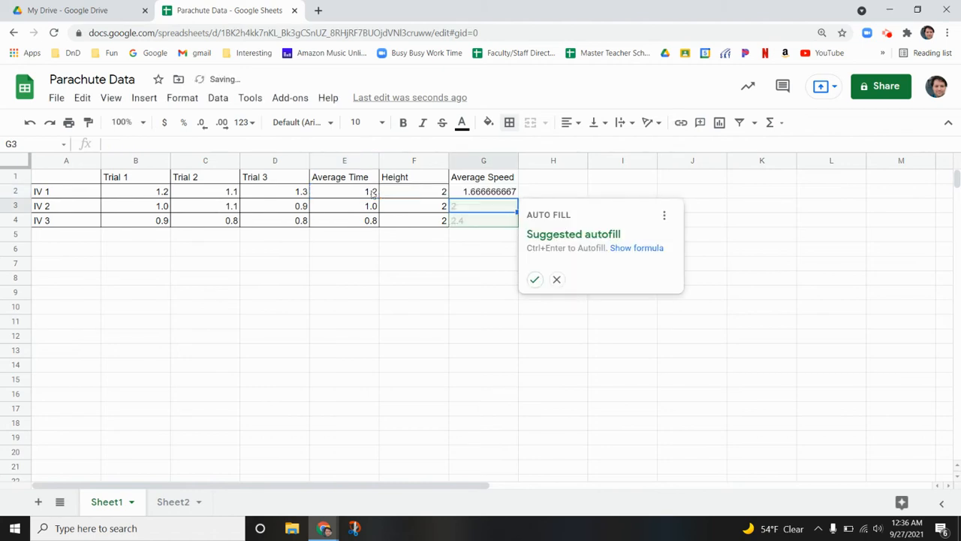
# Dismiss the suggested autofill and format the IV 1 average speed in G2 to one decimal place
pyautogui.click(557, 280)
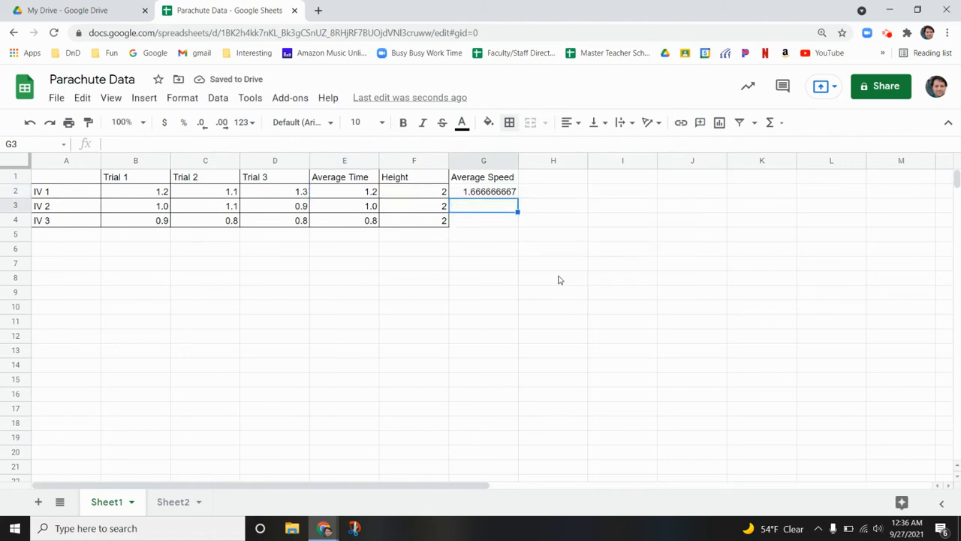
pyautogui.click(494, 195)
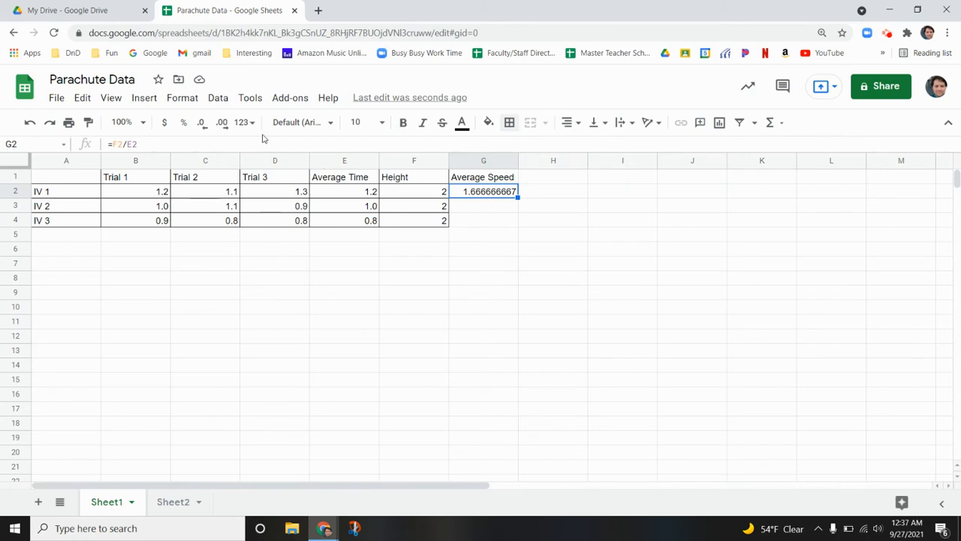
pyautogui.click(202, 124)
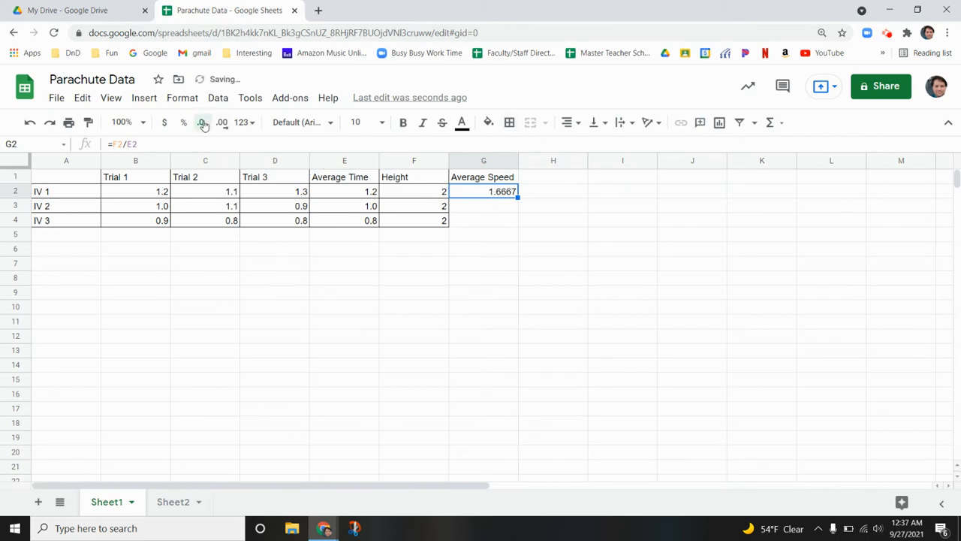
pyautogui.click(203, 123)
pyautogui.click(203, 123)
# Fill the average speed formula from G2 down through G4 and check the formulas in the three cells
pyautogui.moveTo(518, 198); pyautogui.dragTo(517, 222)
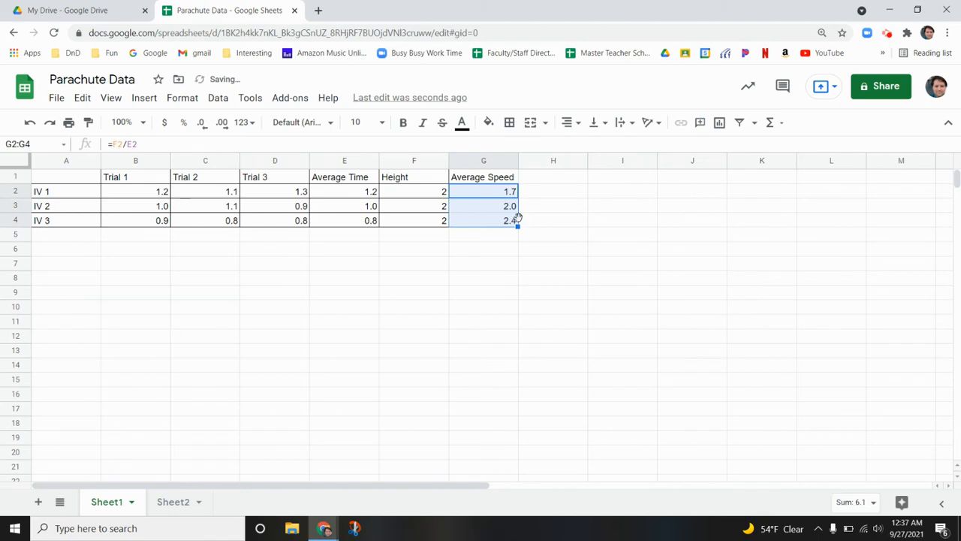
pyautogui.click(550, 225)
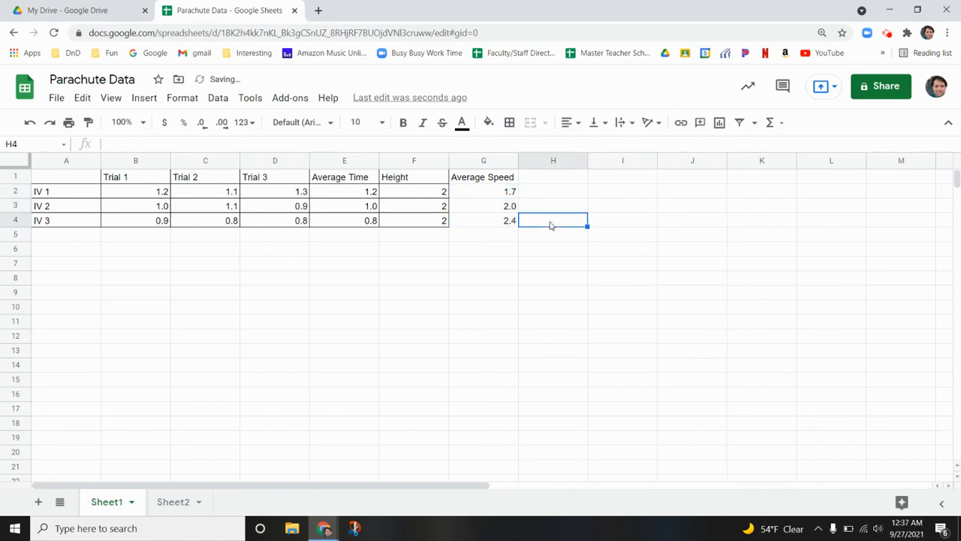
pyautogui.click(502, 209)
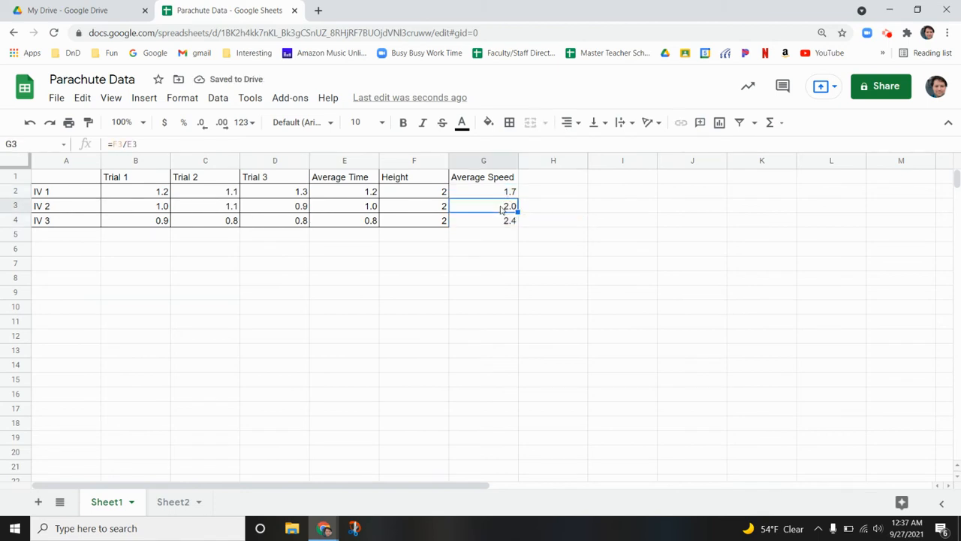
pyautogui.click(503, 196)
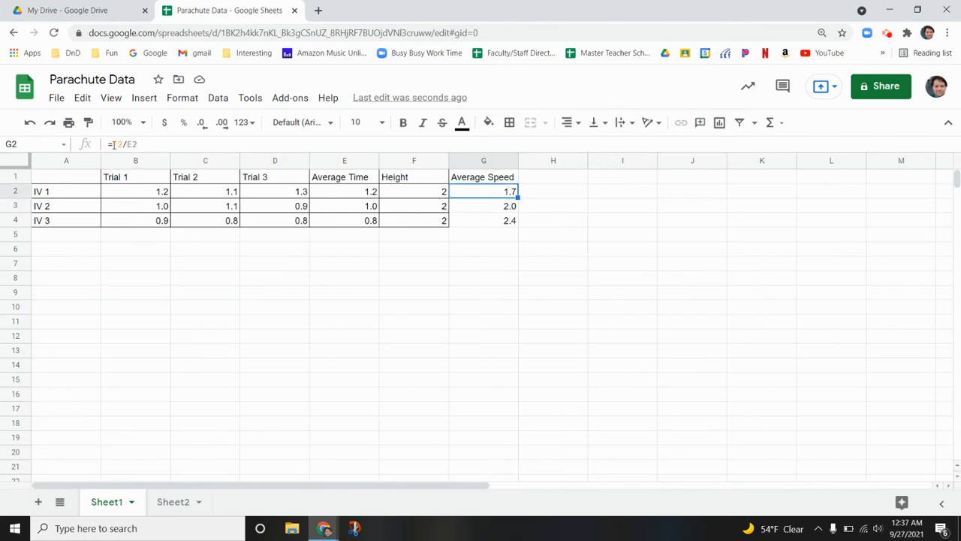
pyautogui.click(493, 209)
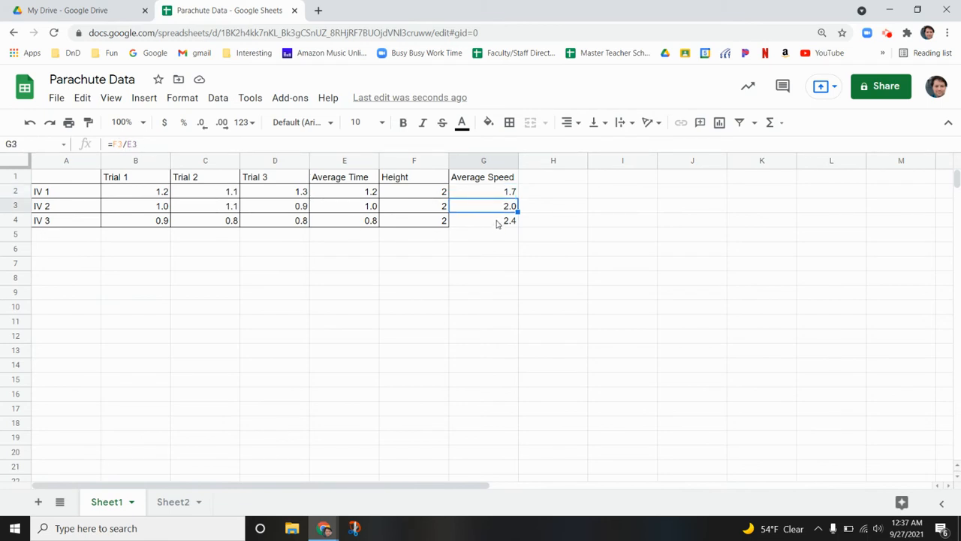
pyautogui.click(494, 198)
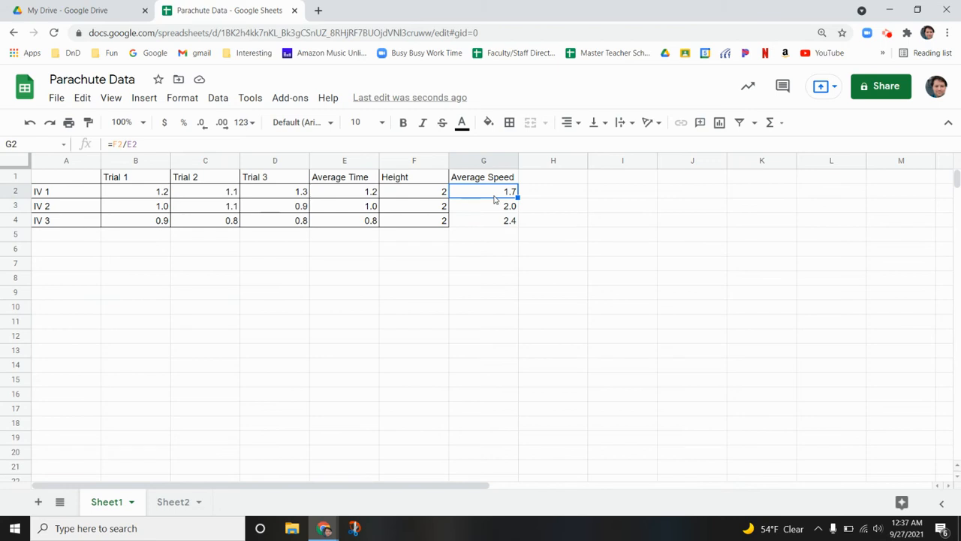
pyautogui.click(494, 208)
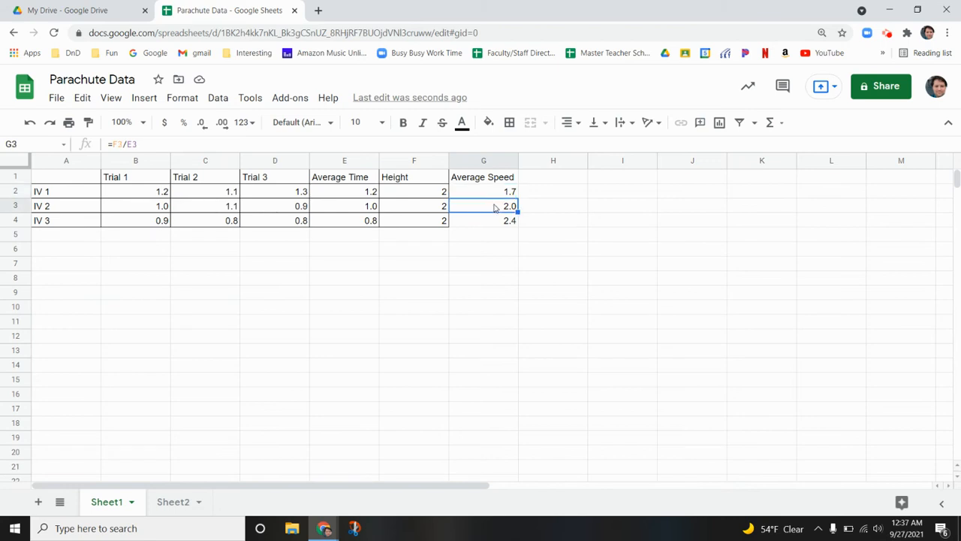
pyautogui.click(495, 221)
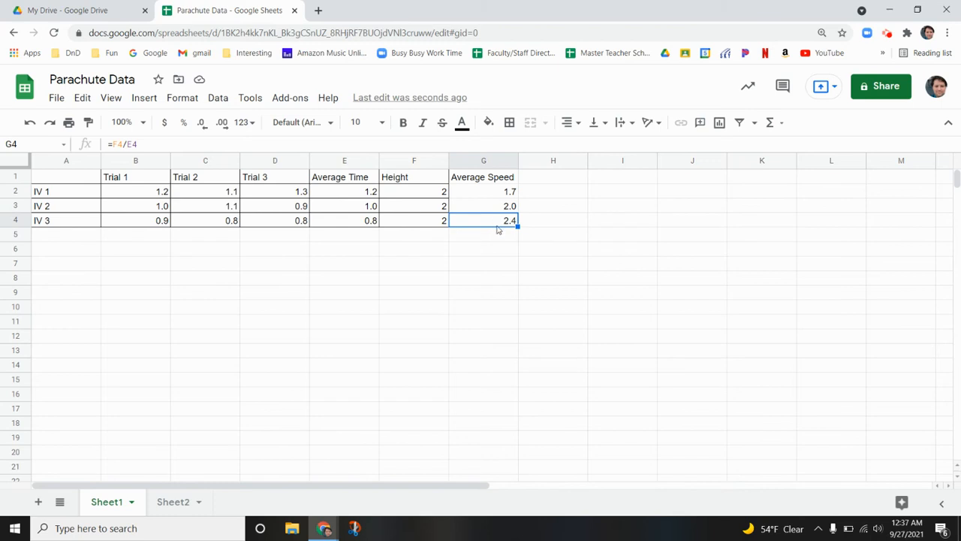
# Apply all borders to the Average Speed column in cells G1 to G4
pyautogui.moveTo(494, 182); pyautogui.dragTo(494, 221)
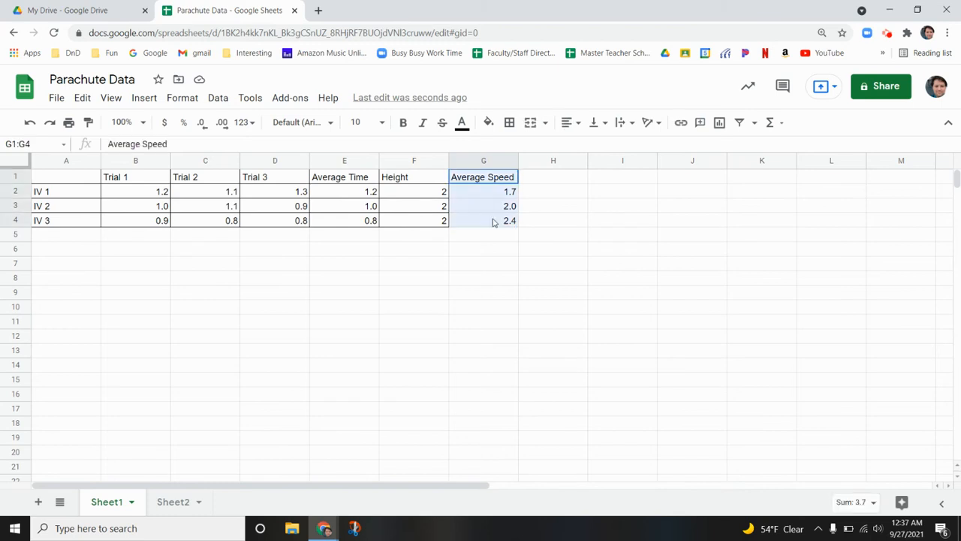
pyautogui.click(509, 122)
pyautogui.click(515, 151)
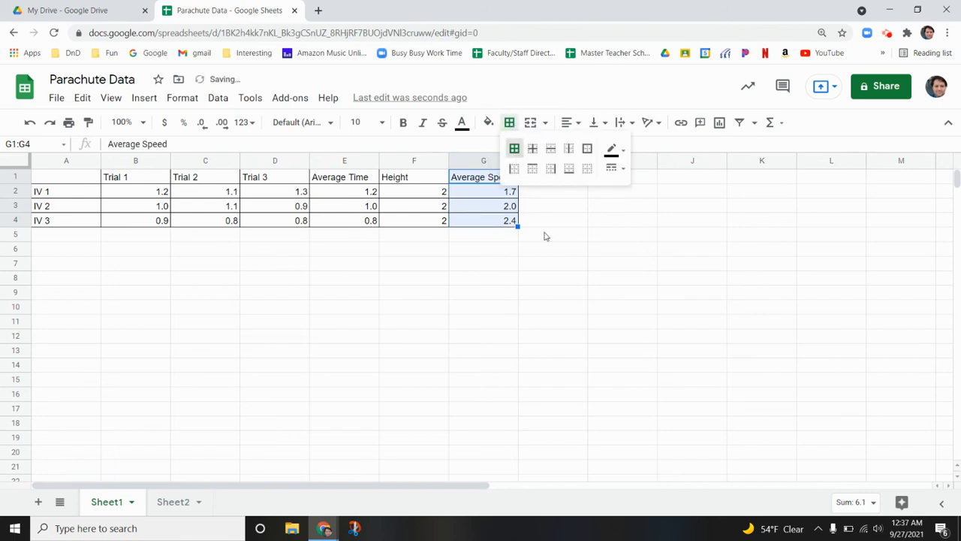
pyautogui.click(545, 279)
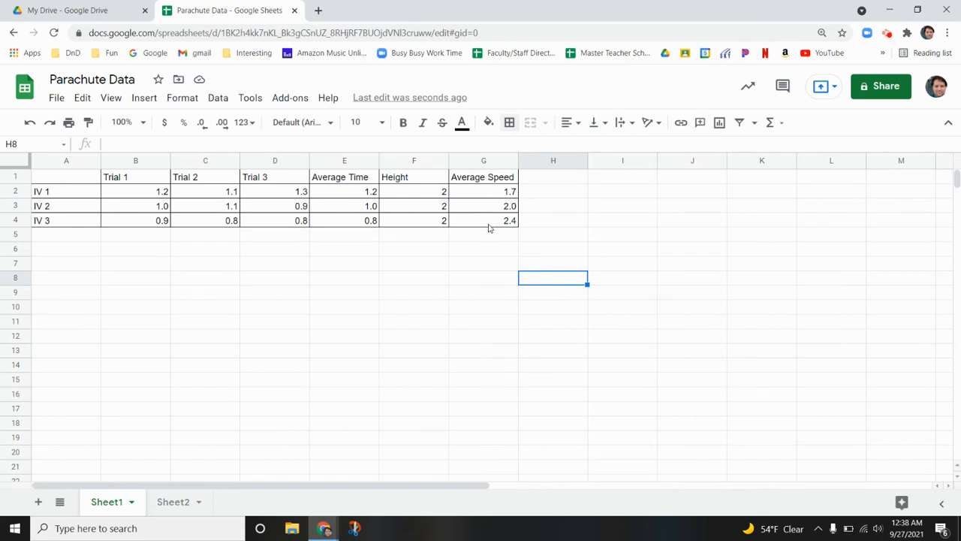
# Insert a new chart on Sheet1 starting from an empty cell below the table
pyautogui.click(509, 268)
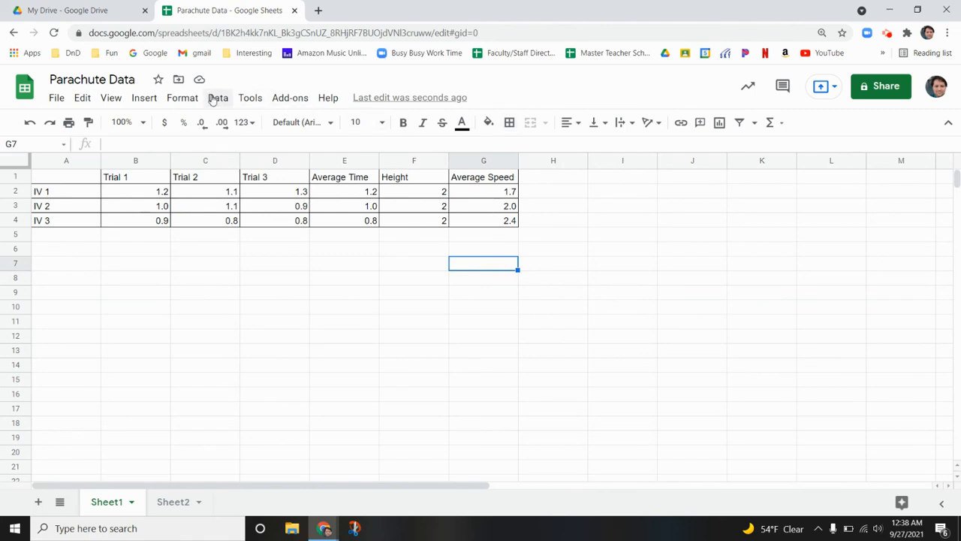
pyautogui.click(145, 98)
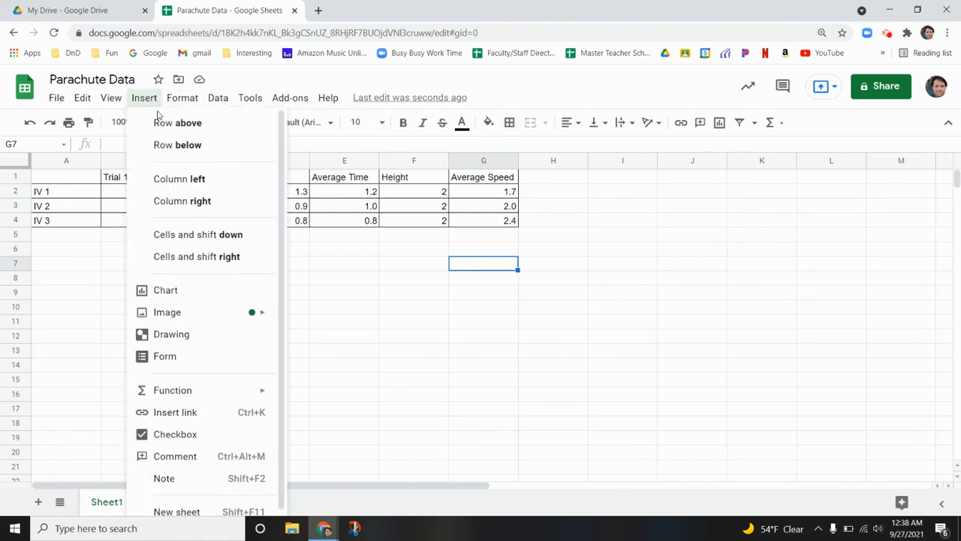
pyautogui.click(180, 292)
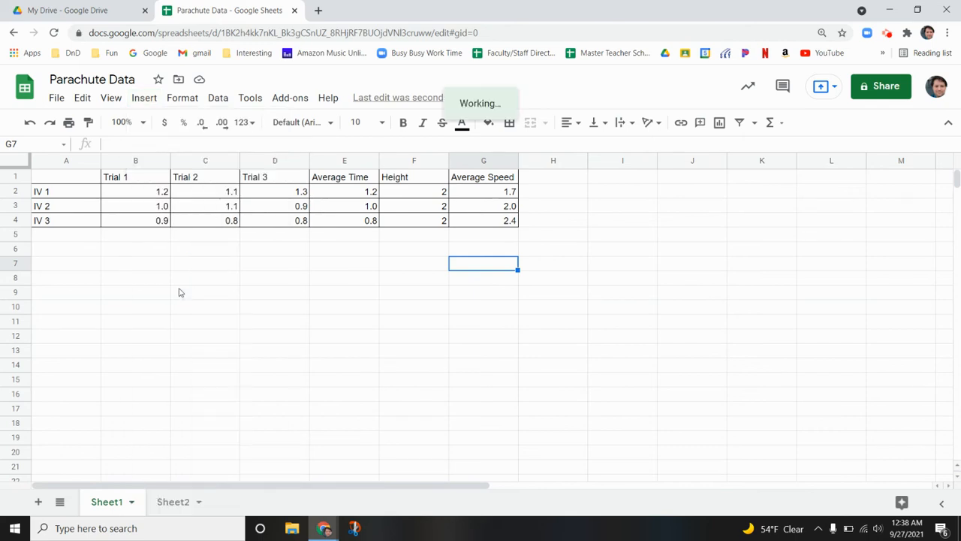
pyautogui.moveTo(180, 292); pyautogui.dragTo(438, 255)
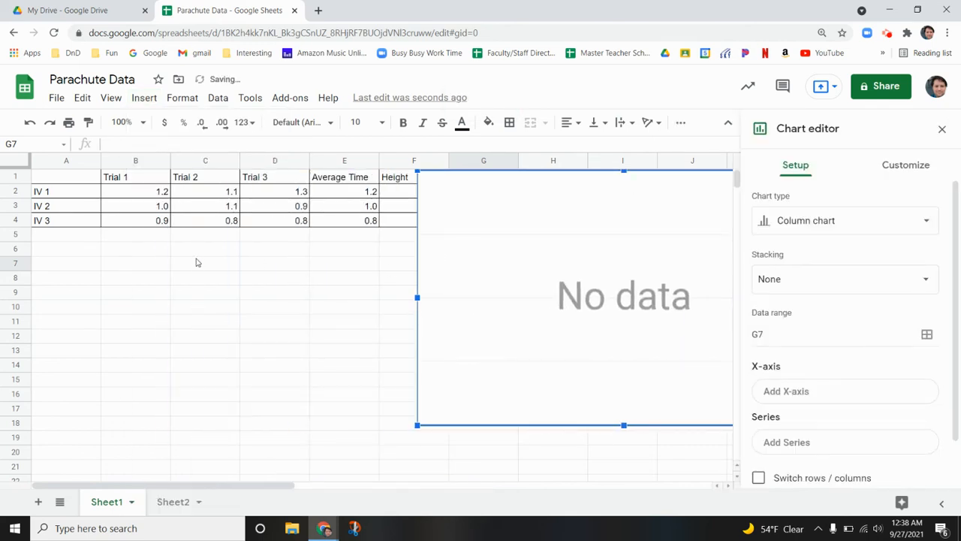
pyautogui.click(150, 306)
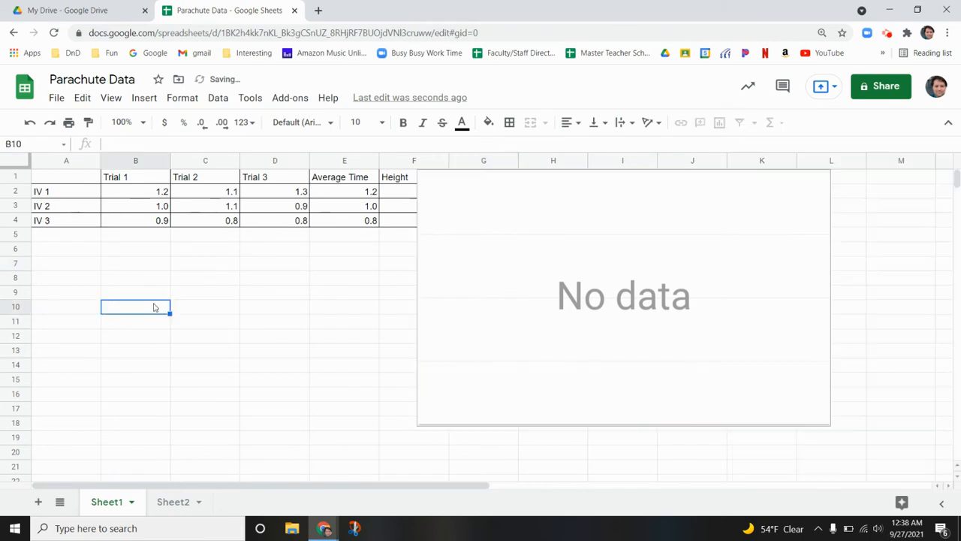
# Move the empty chart below the data table and shrink it to span about columns A to F and rows 5 to 19
pyautogui.click(427, 245)
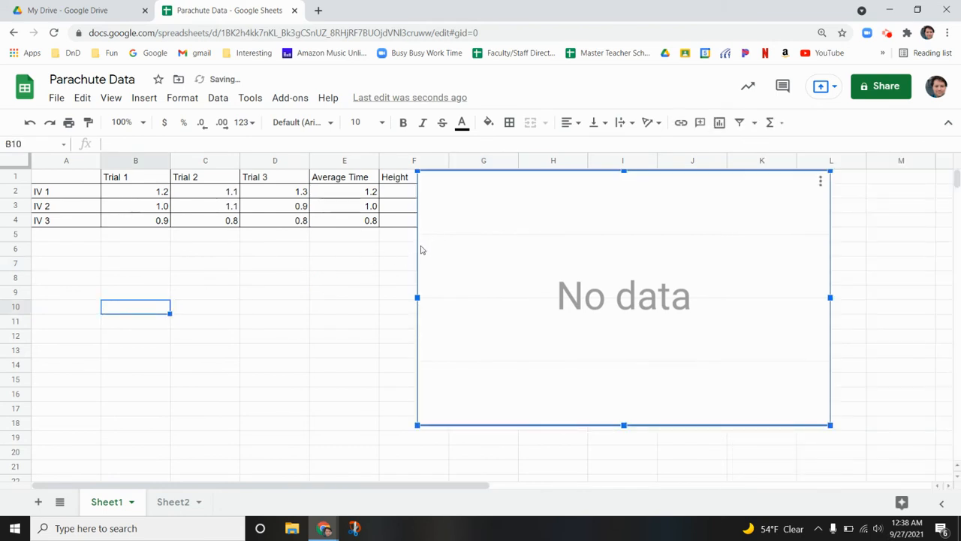
pyautogui.moveTo(419, 250); pyautogui.dragTo(77, 313)
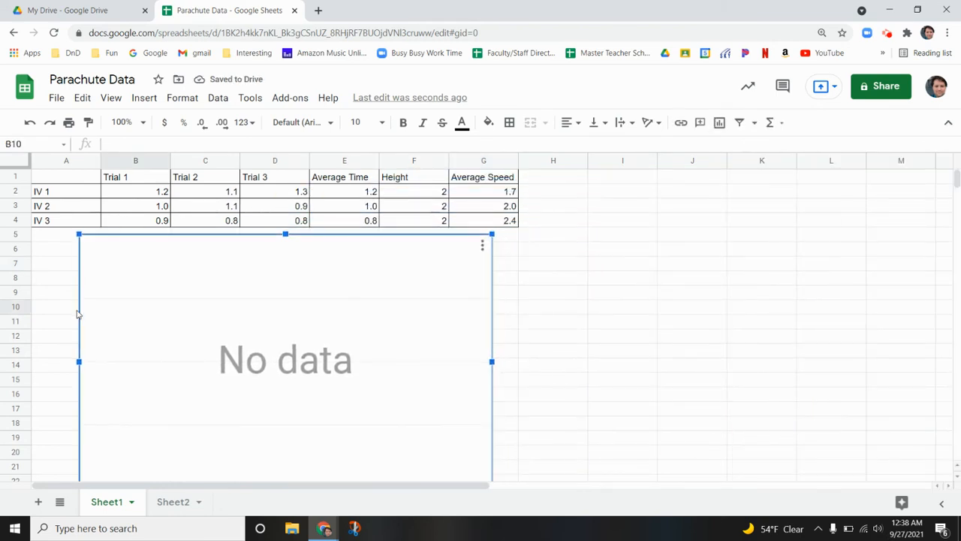
pyautogui.scroll(-1, 356, 340)
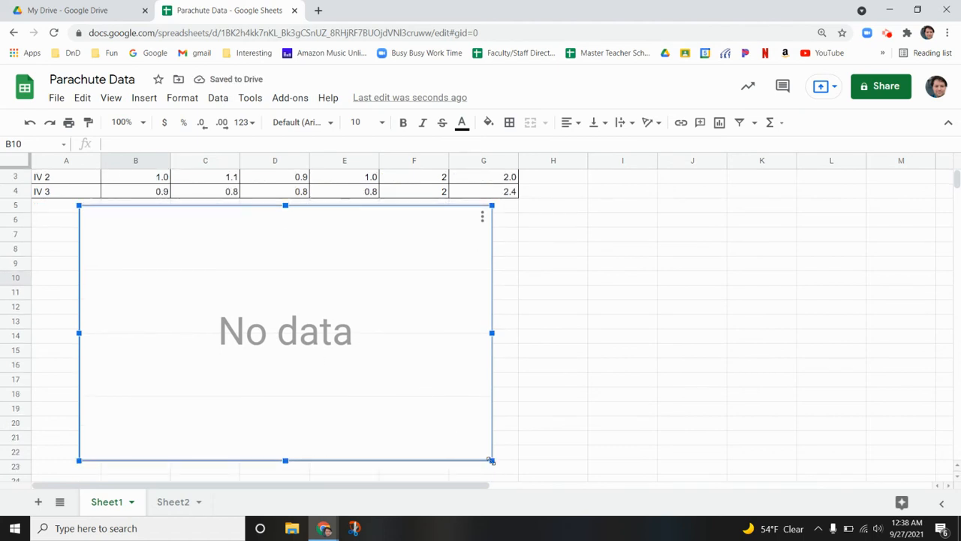
pyautogui.moveTo(492, 461); pyautogui.dragTo(417, 412)
pyautogui.scroll(1, 515, 409)
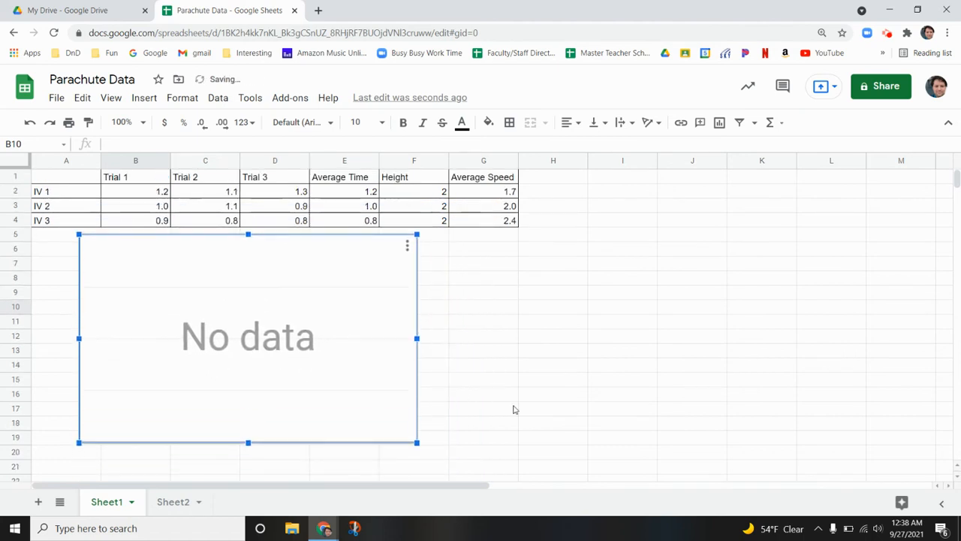
# Set the column chart's data range to the average speeds in G2:G4
pyautogui.doubleClick(363, 321)
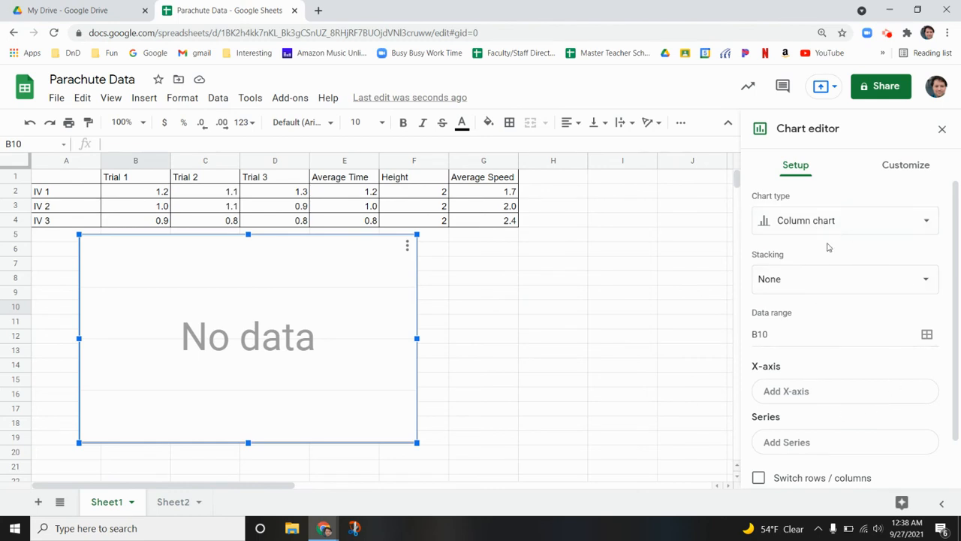
pyautogui.scroll(-1, 829, 248)
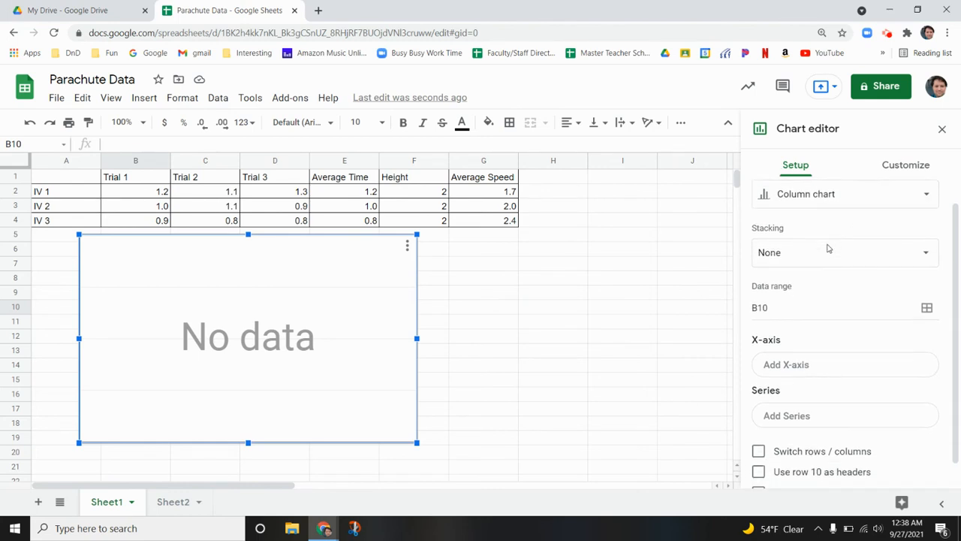
pyautogui.scroll(1, 828, 248)
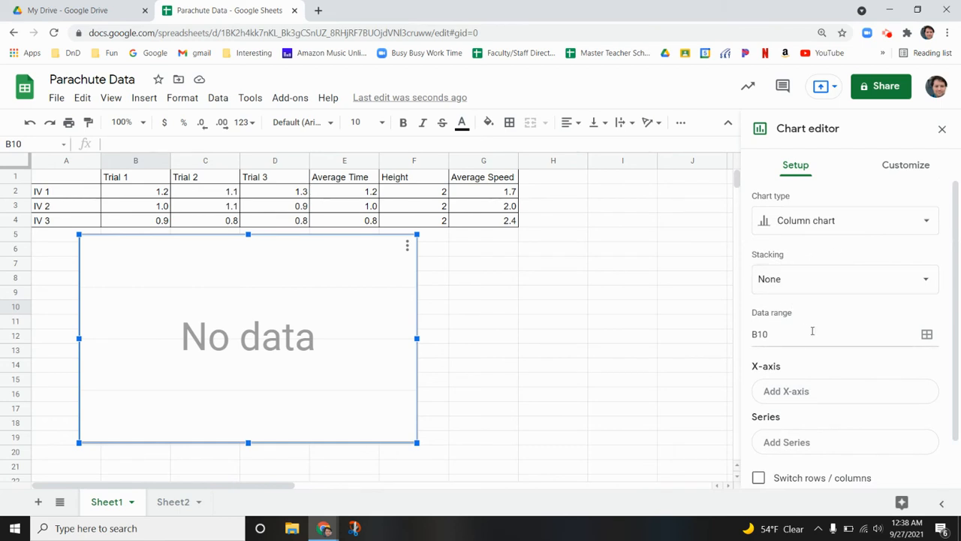
pyautogui.click(928, 334)
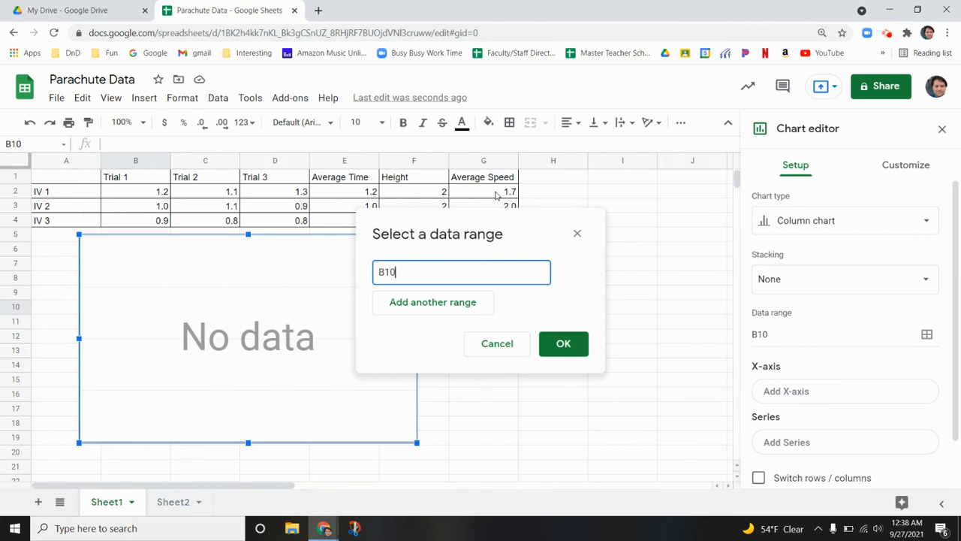
pyautogui.click(496, 194)
pyautogui.moveTo(496, 194); pyautogui.dragTo(601, 268)
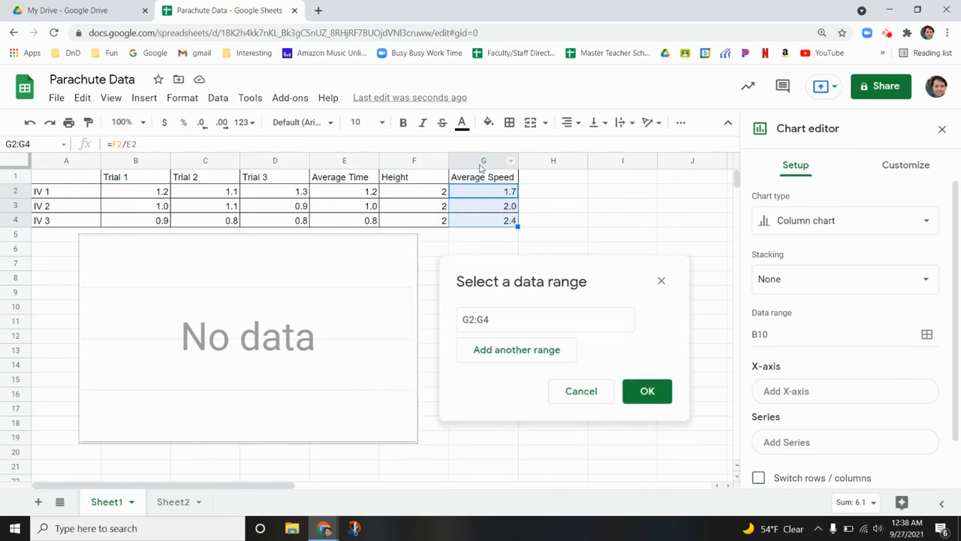
pyautogui.click(646, 392)
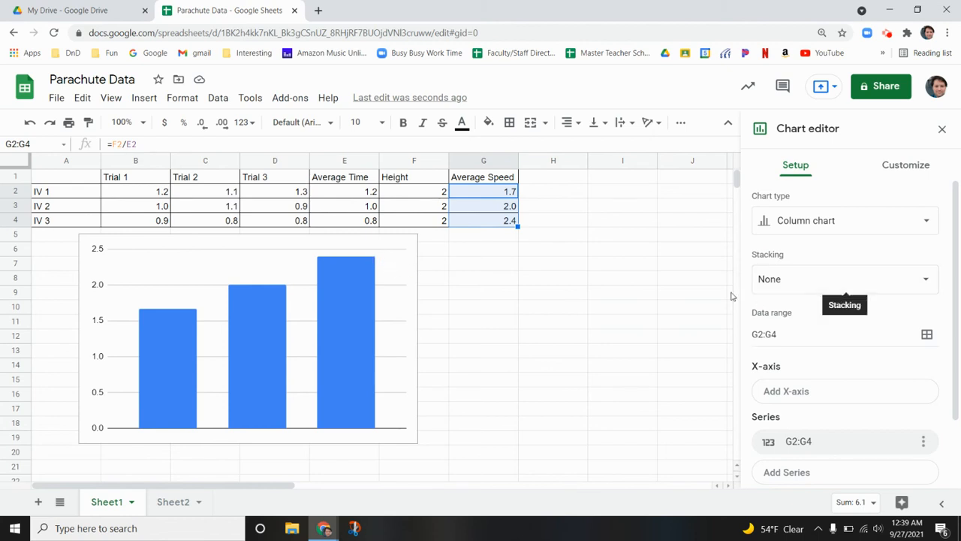
# Add the IV labels in A2:A4 as the column chart's X-axis
pyautogui.scroll(-1, 837, 326)
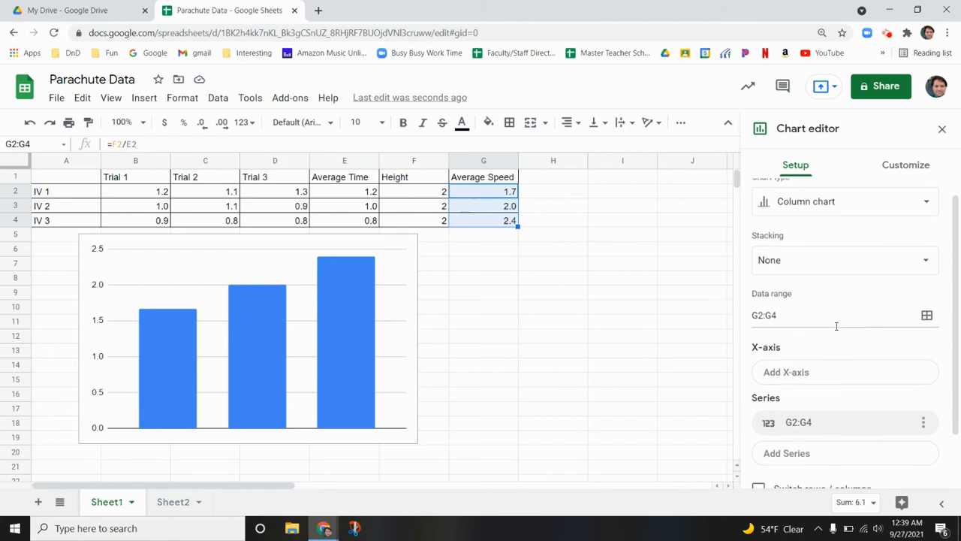
pyautogui.scroll(-2, 836, 326)
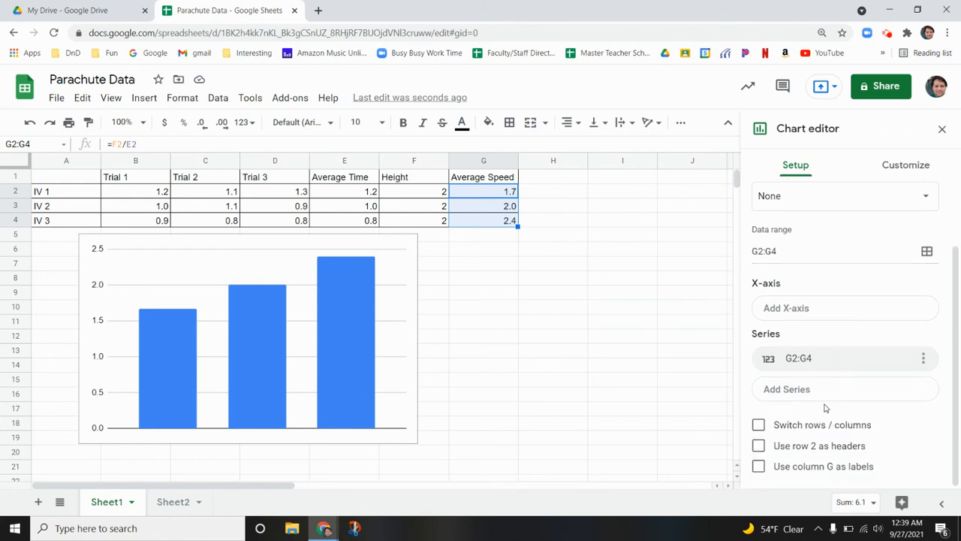
pyautogui.click(825, 311)
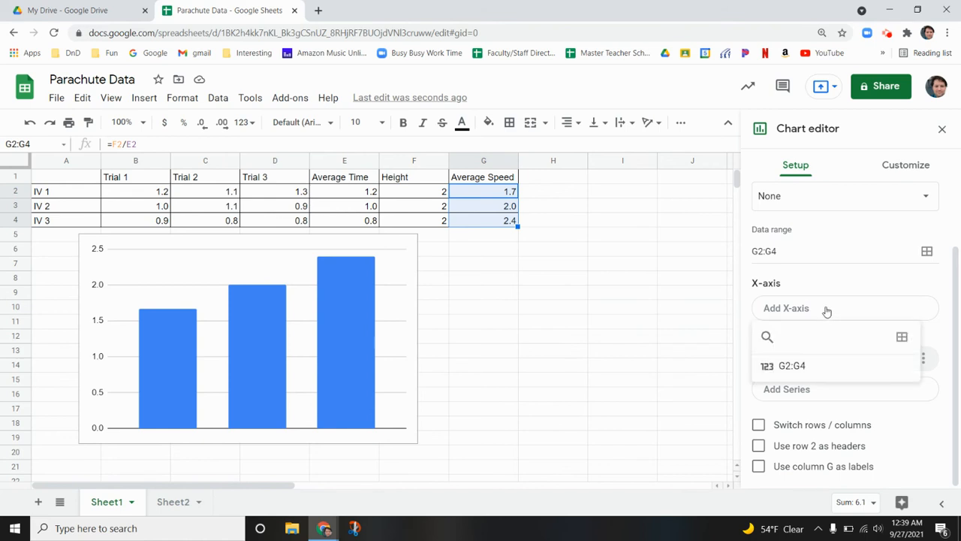
pyautogui.click(902, 338)
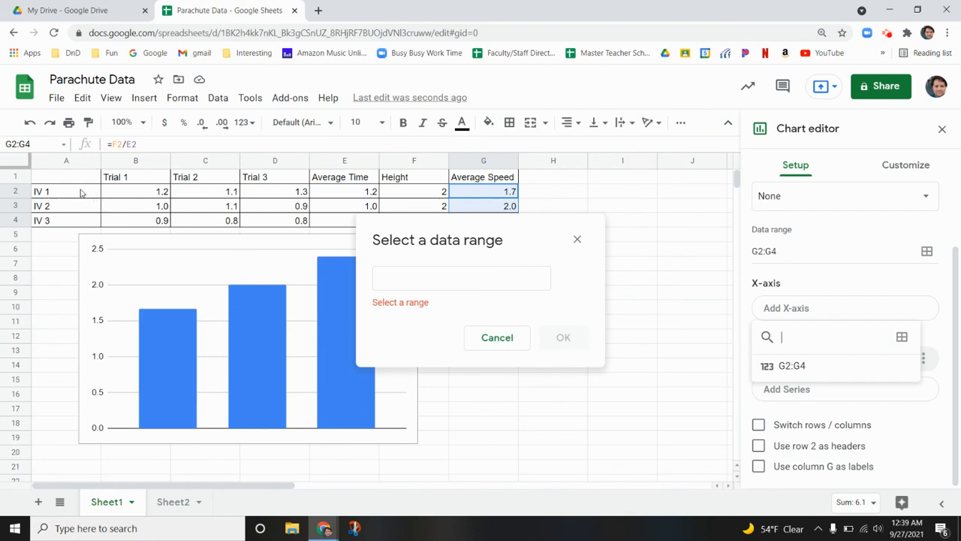
pyautogui.moveTo(82, 193); pyautogui.dragTo(79, 220)
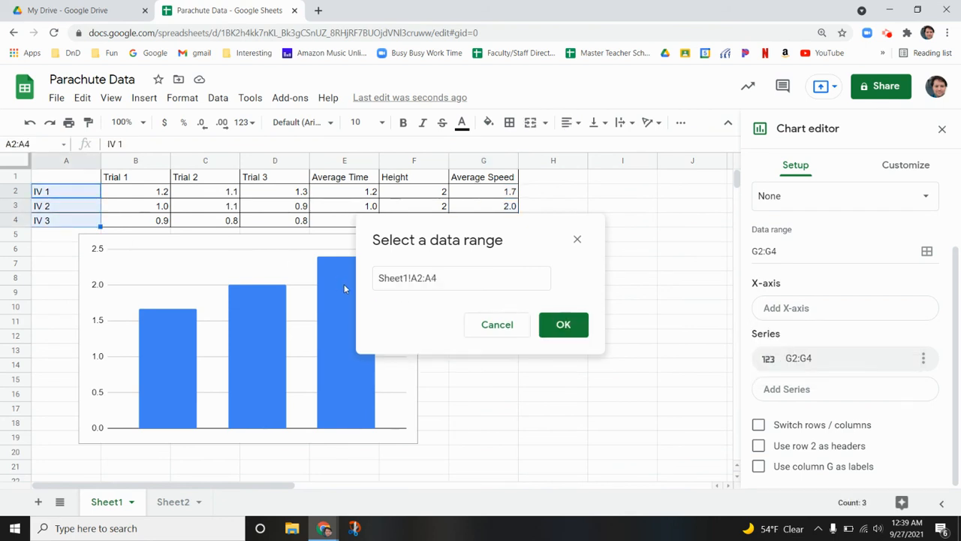
pyautogui.click(563, 324)
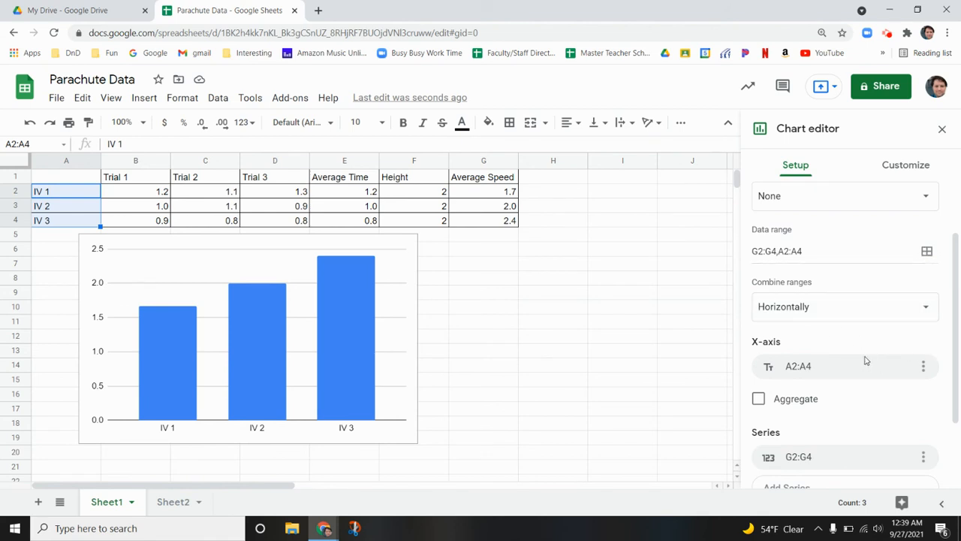
# Give the column chart the title "Parachute Data"
pyautogui.click(892, 169)
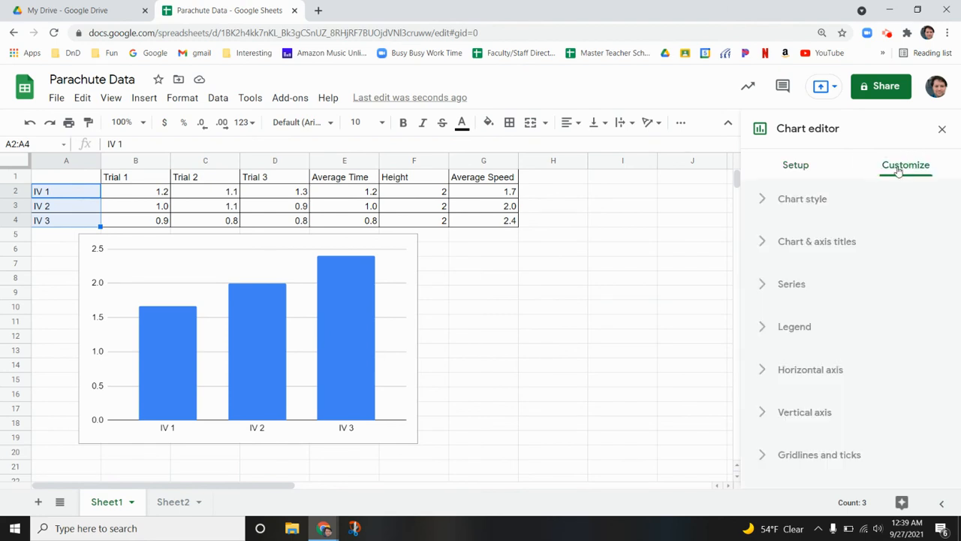
pyautogui.click(826, 251)
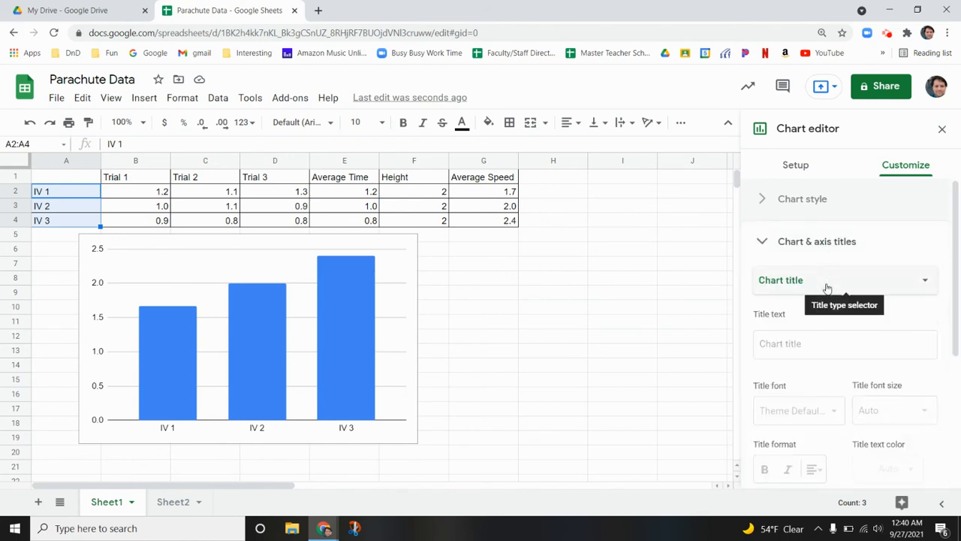
pyautogui.click(826, 288)
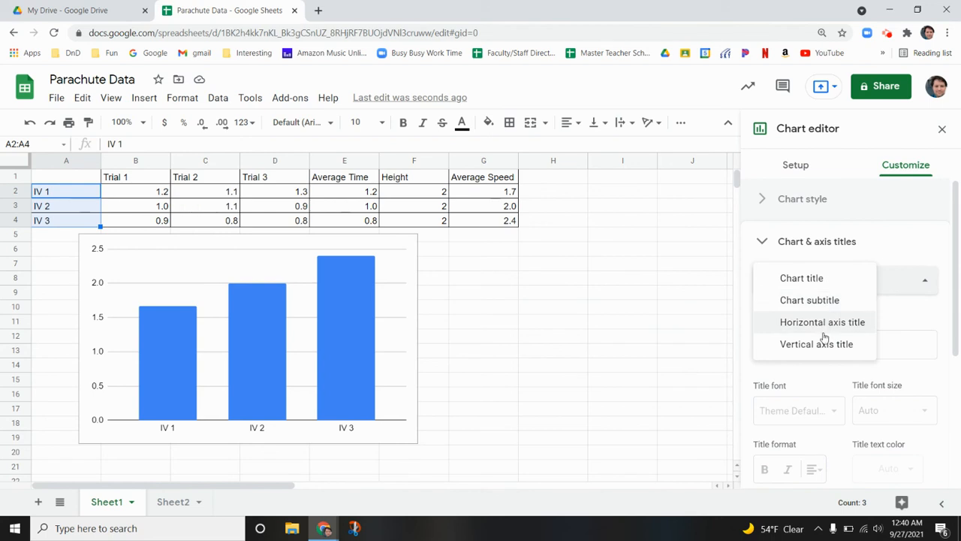
pyautogui.click(833, 285)
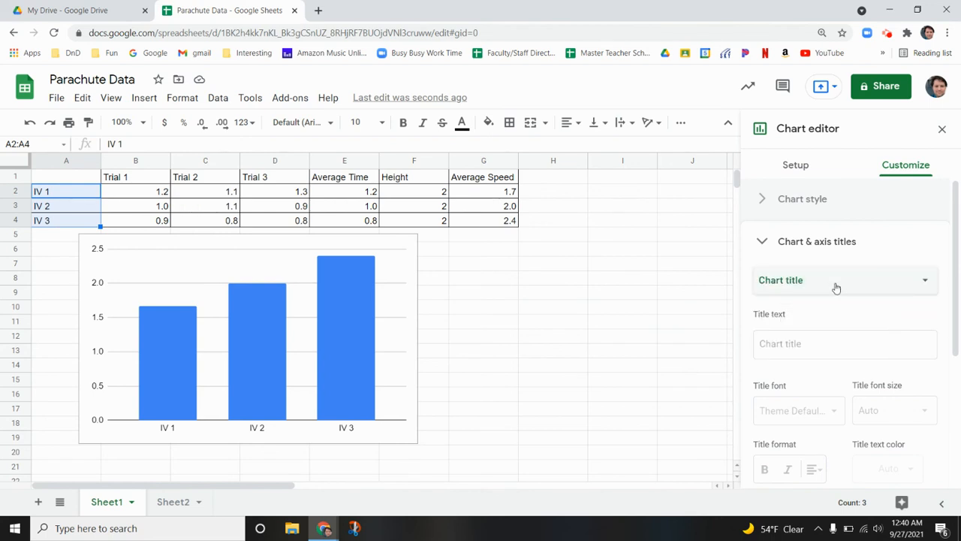
pyautogui.click(802, 344)
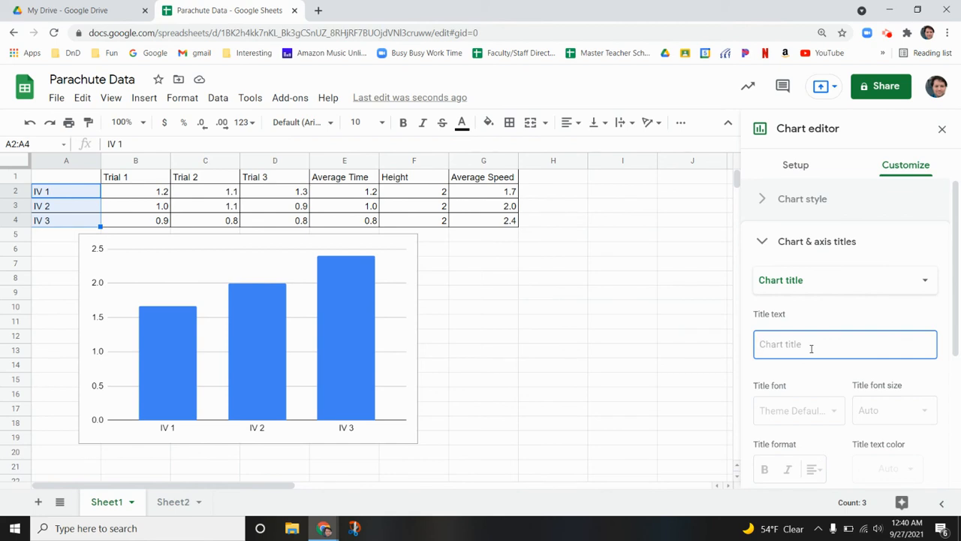
pyautogui.write('Parachute Data')
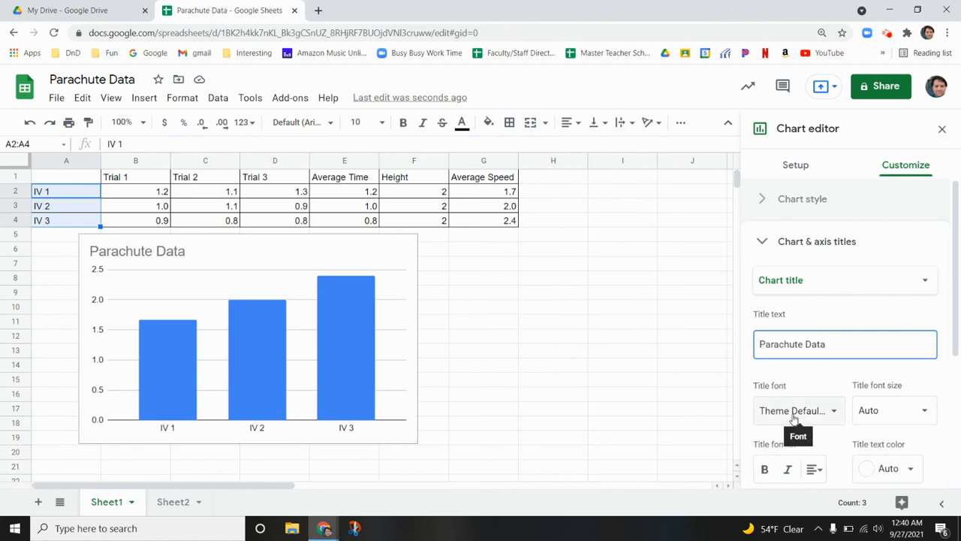
# Set the chart's horizontal axis title to "Independent Variable"
pyautogui.click(869, 278)
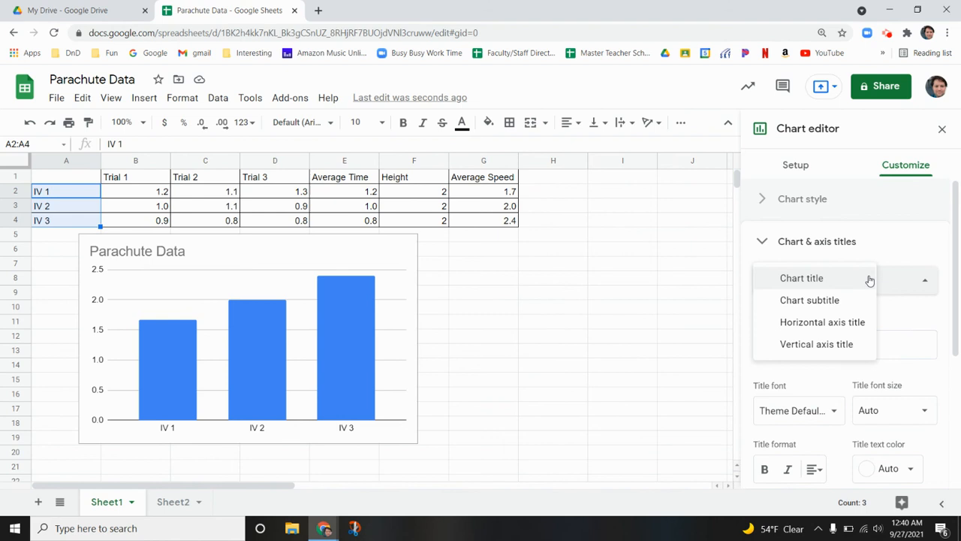
pyautogui.click(862, 323)
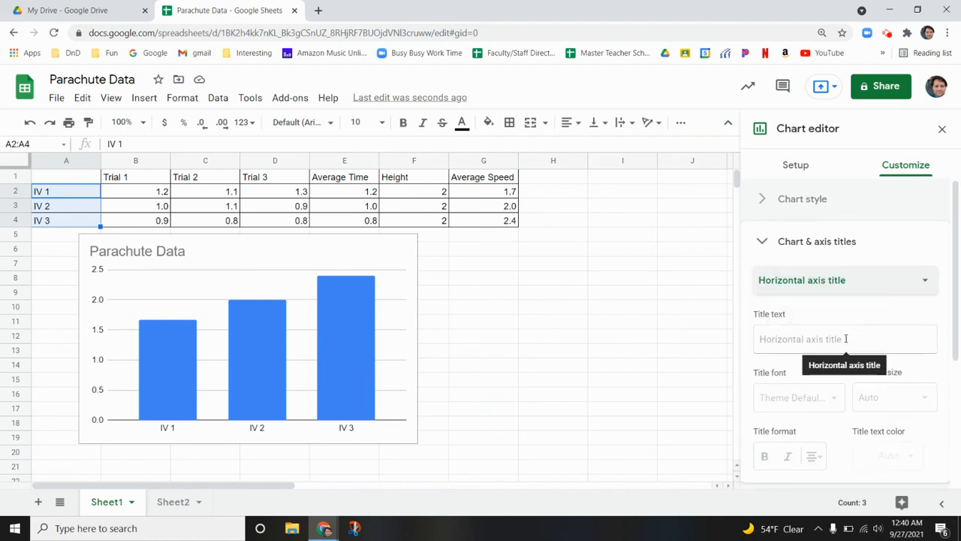
pyautogui.click(846, 339)
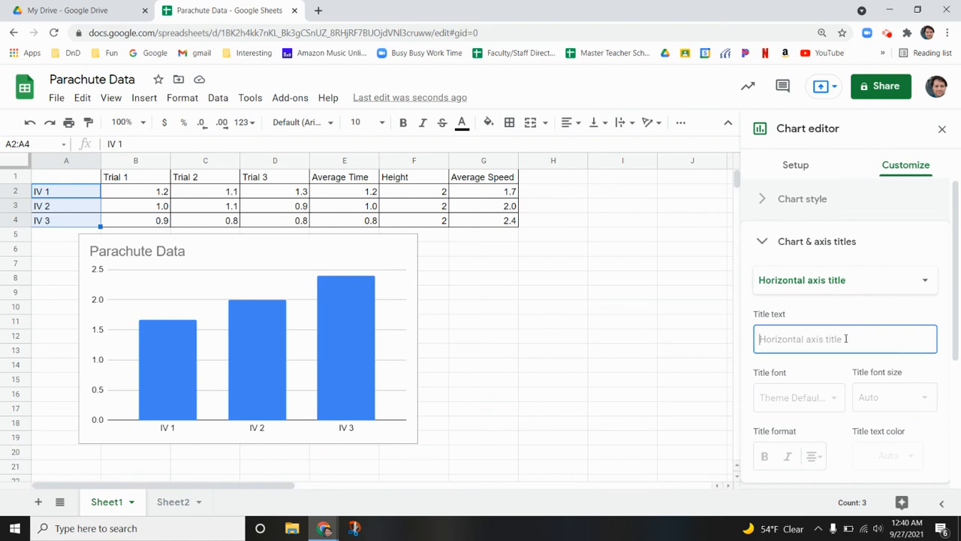
pyautogui.write('Indepen')
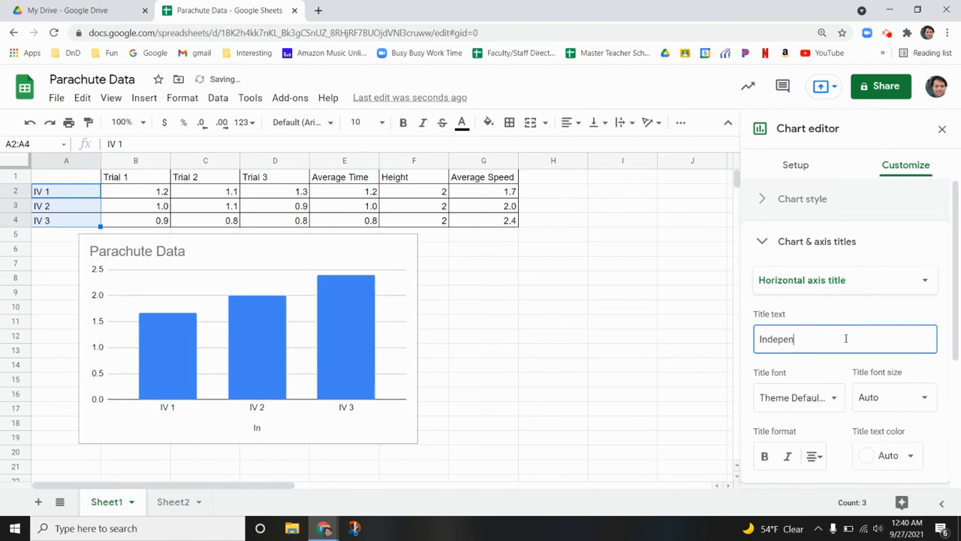
pyautogui.write('dent Variable')
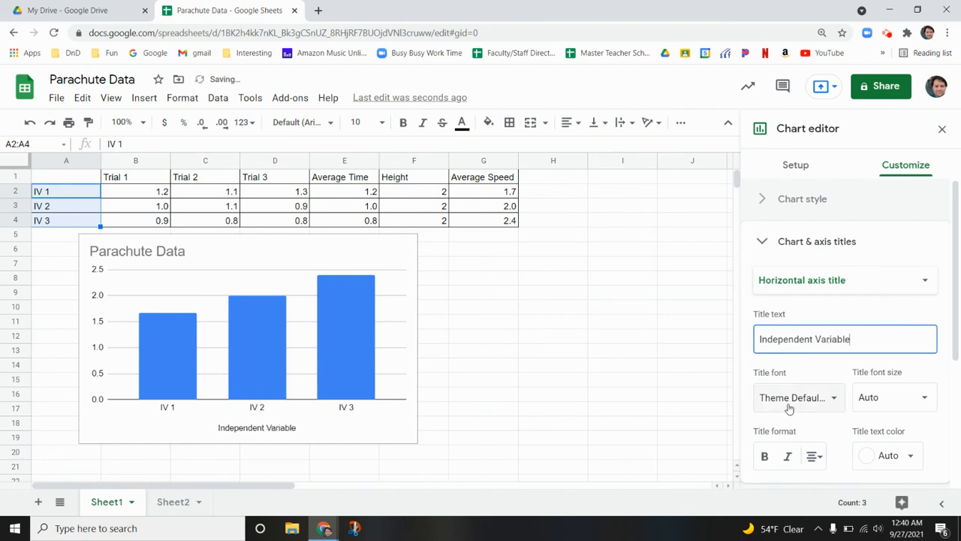
# Set the chart's vertical axis title to "Average Speed (m/s)" and close the chart editor
pyautogui.click(784, 280)
pyautogui.click(800, 300)
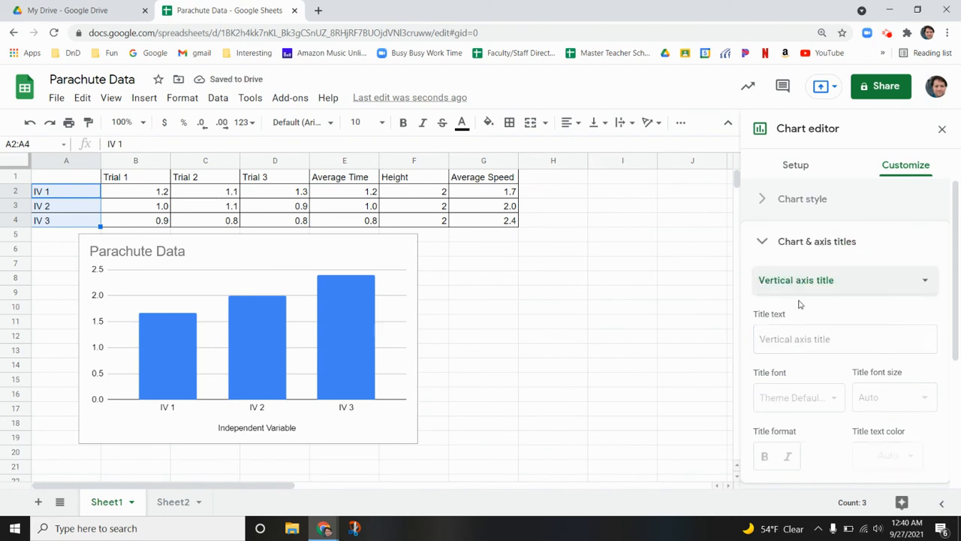
pyautogui.click(800, 340)
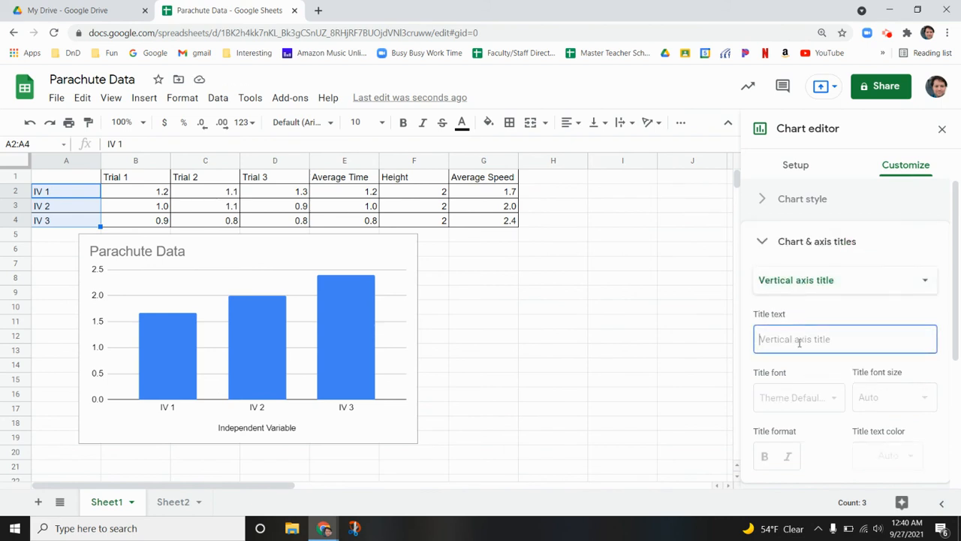
pyautogui.write('Av')
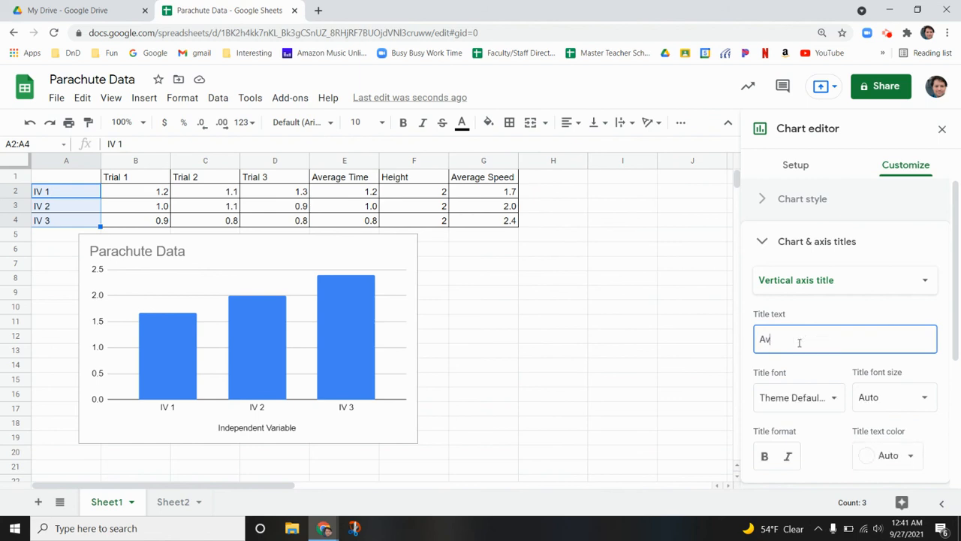
pyautogui.write('erage Speed (')
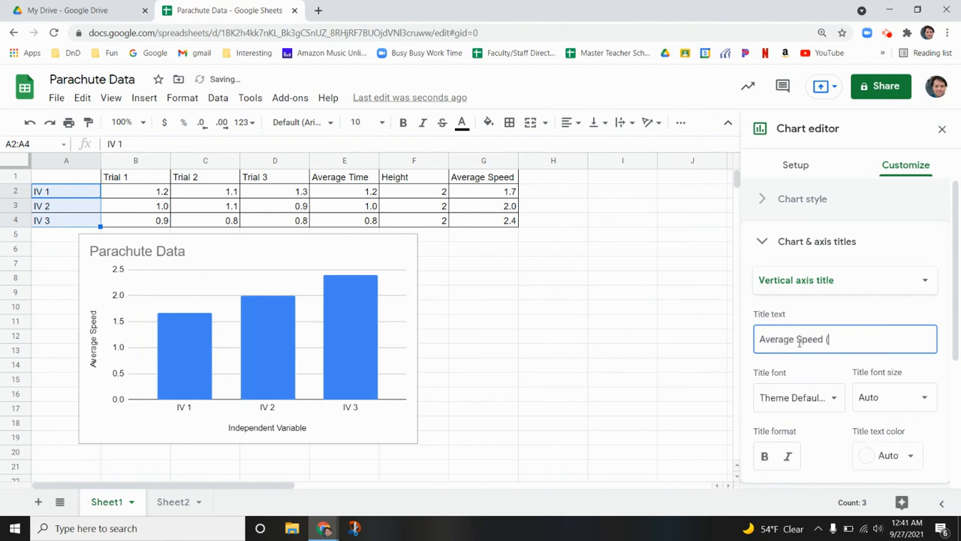
pyautogui.write('m/s')
pyautogui.click(617, 369)
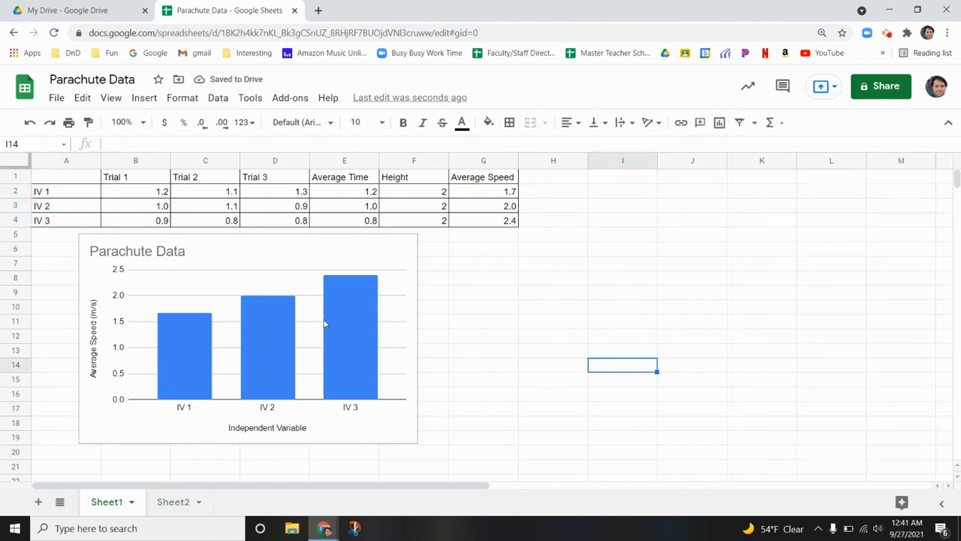
pyautogui.click(306, 254)
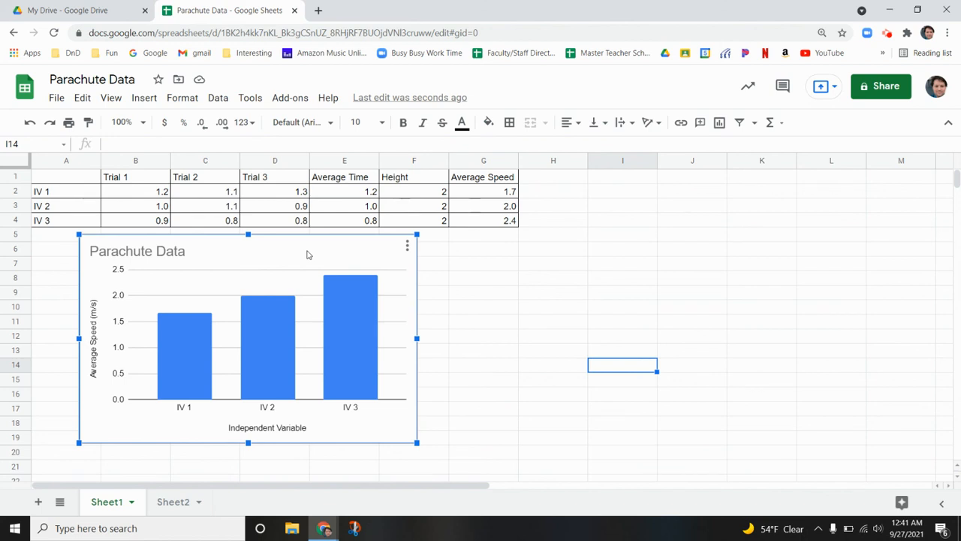
# Switch to Google Drive, create a blank Google Docs document, and dismiss the Grammarly sign-up prompt
pyautogui.click(77, 7)
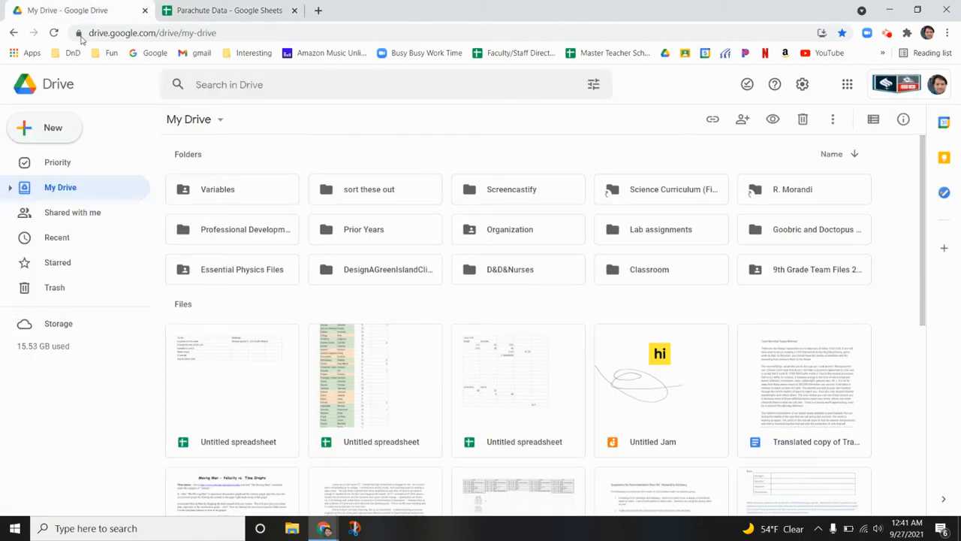
pyautogui.click(42, 135)
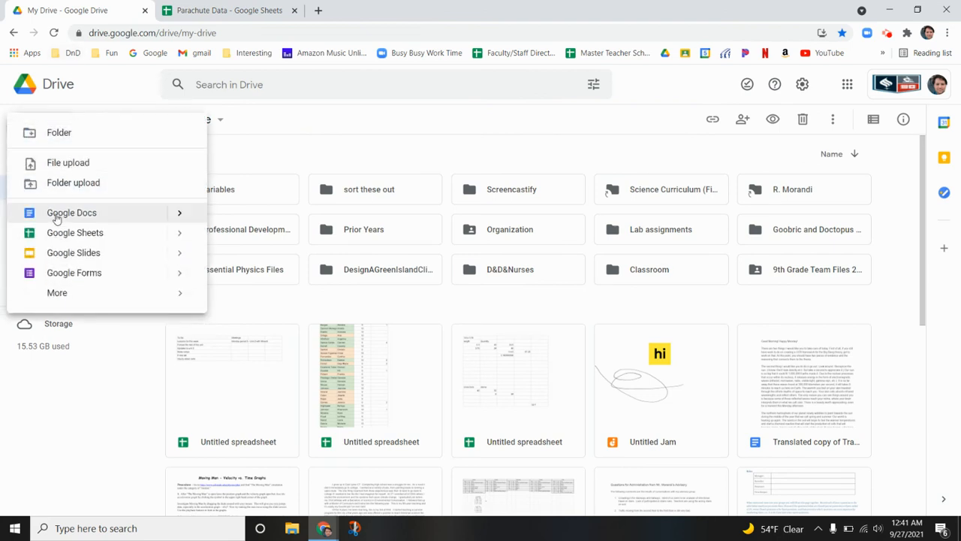
pyautogui.click(55, 214)
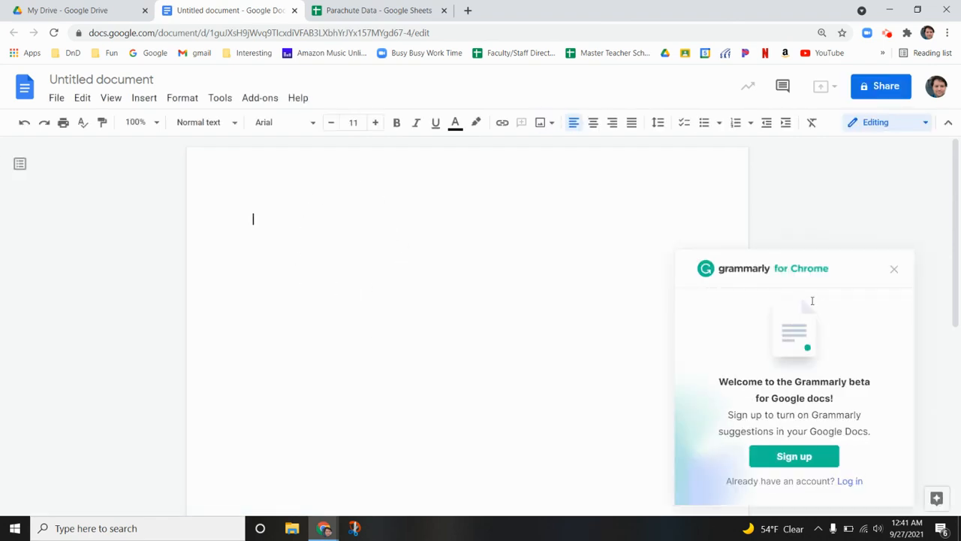
pyautogui.click(894, 269)
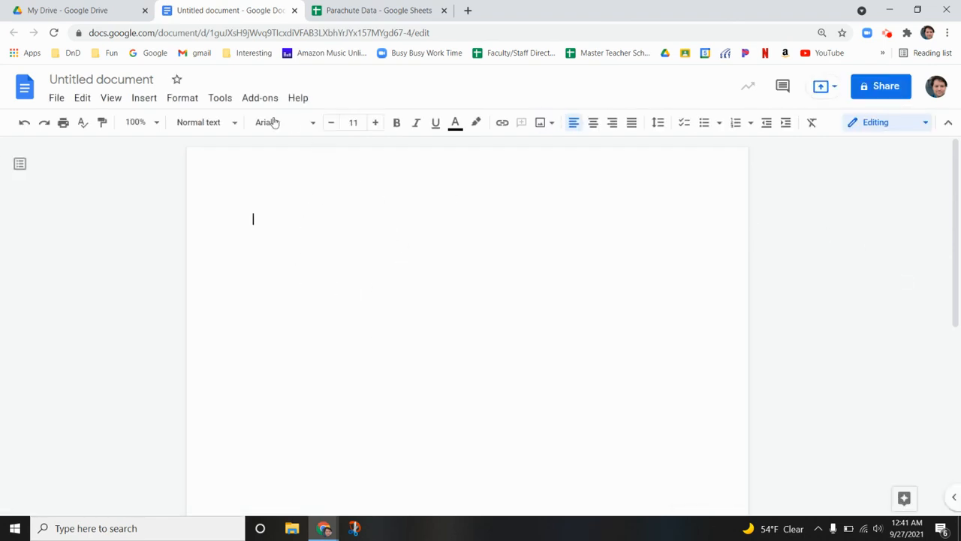
# Import the Parachute Data chart from Sheets into the document, linked to its spreadsheet, and shrink it to about three quarters of its size
pyautogui.click(150, 102)
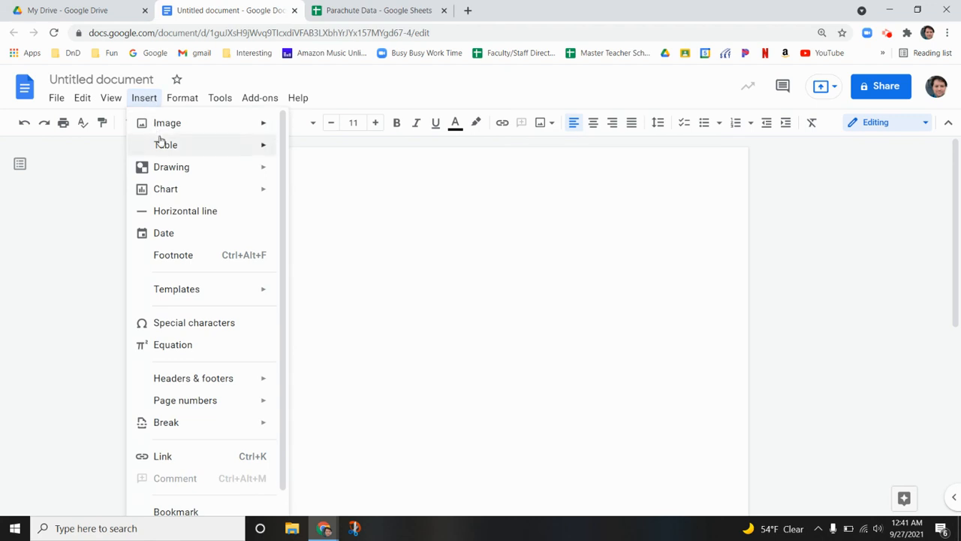
pyautogui.moveTo(171, 188)
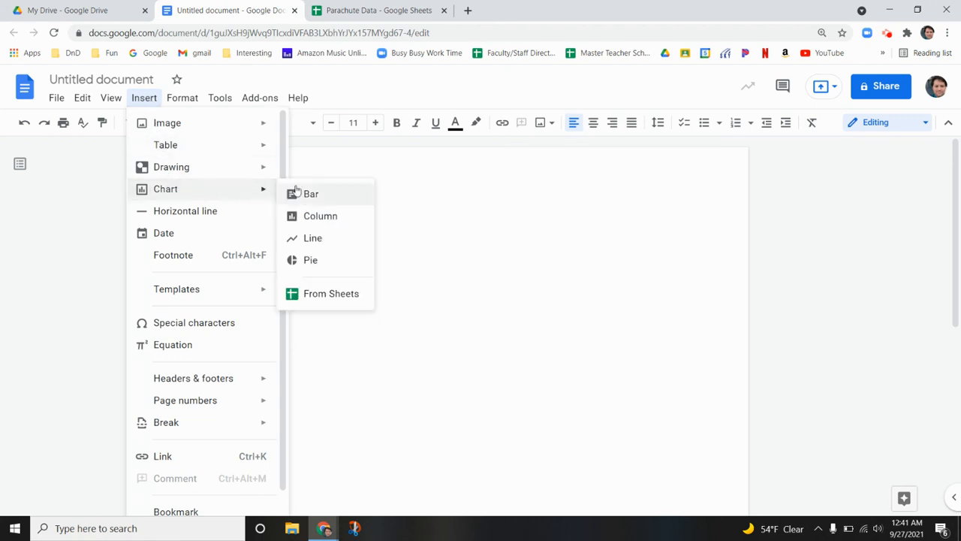
pyautogui.click(315, 293)
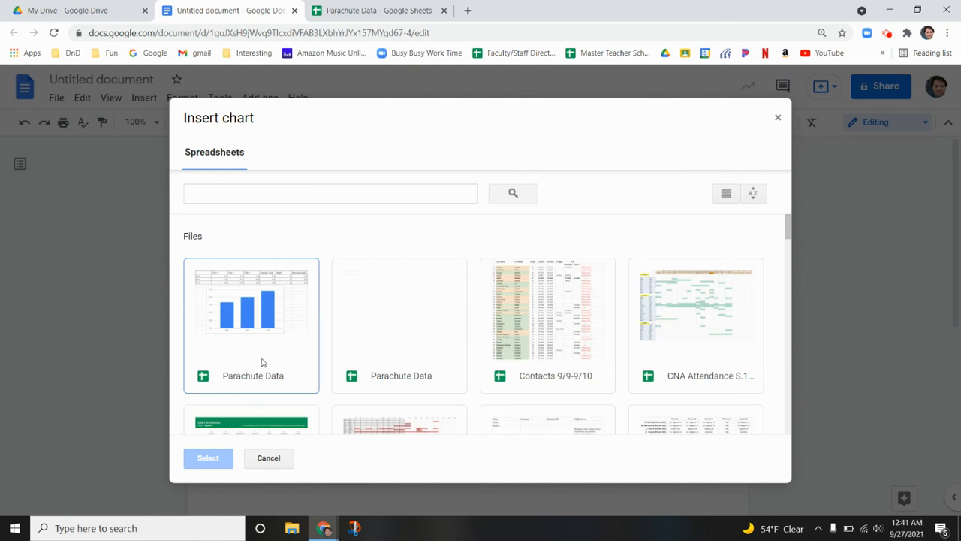
pyautogui.doubleClick(260, 362)
pyautogui.click(370, 235)
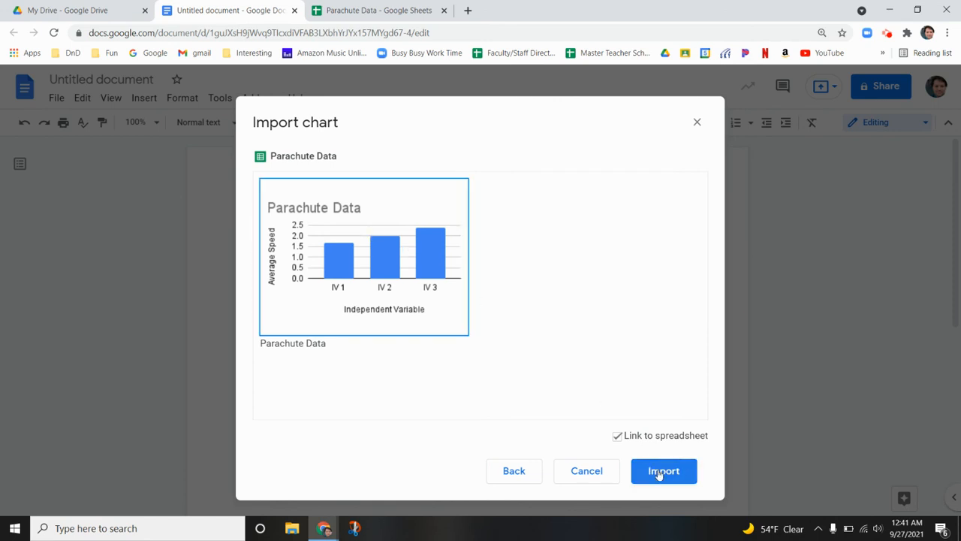
pyautogui.click(656, 470)
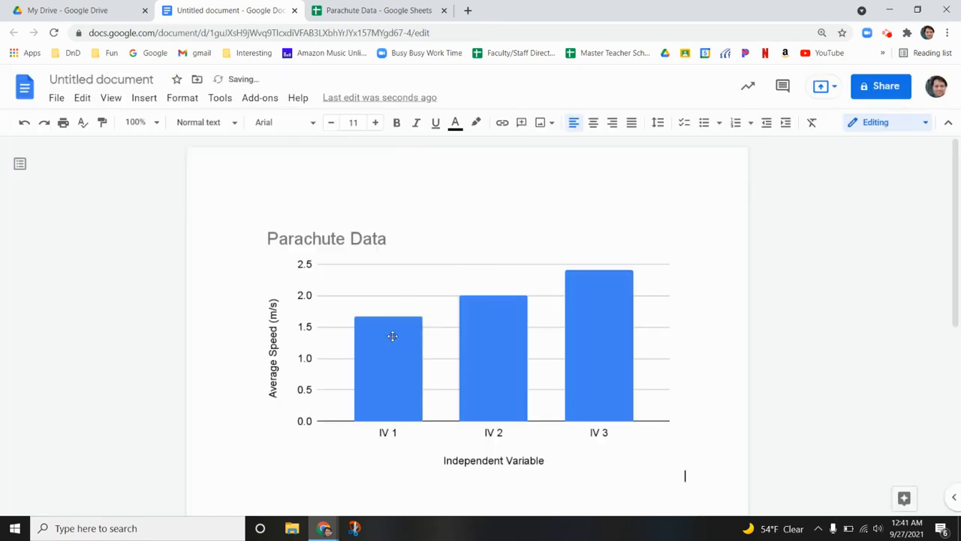
pyautogui.click(418, 355)
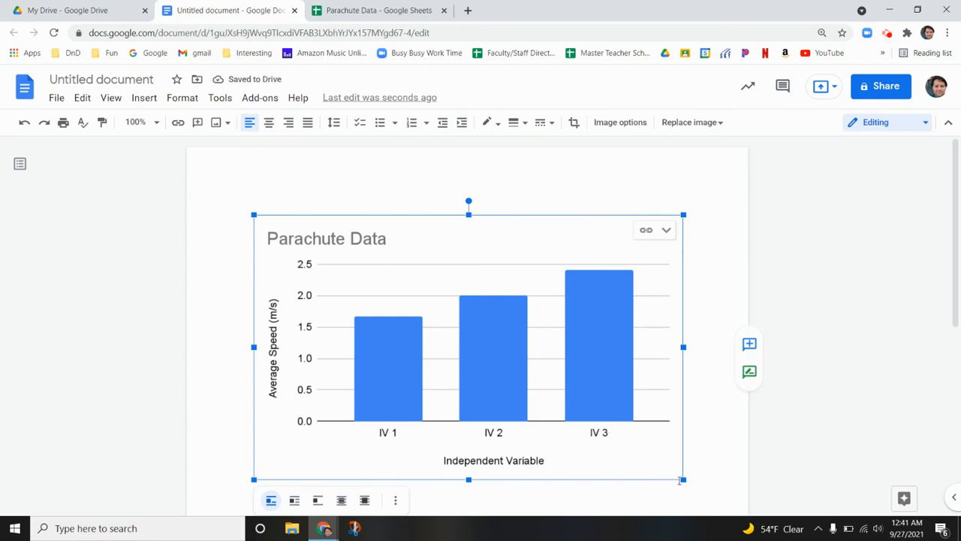
pyautogui.moveTo(682, 478); pyautogui.dragTo(579, 404)
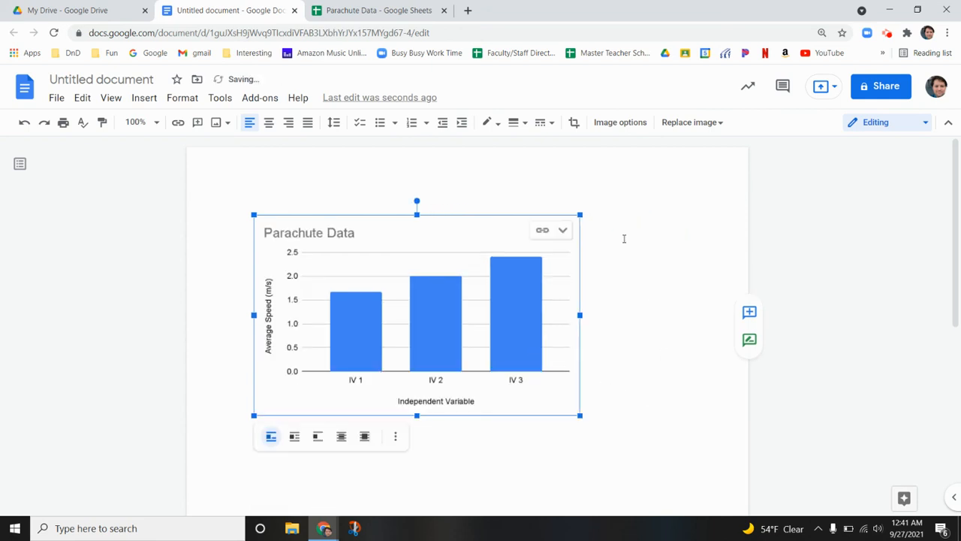
# Open the linked chart's source spreadsheet from the document and inspect the IV 2 average time and IV 3 Trial 3 cells
pyautogui.click(390, 9)
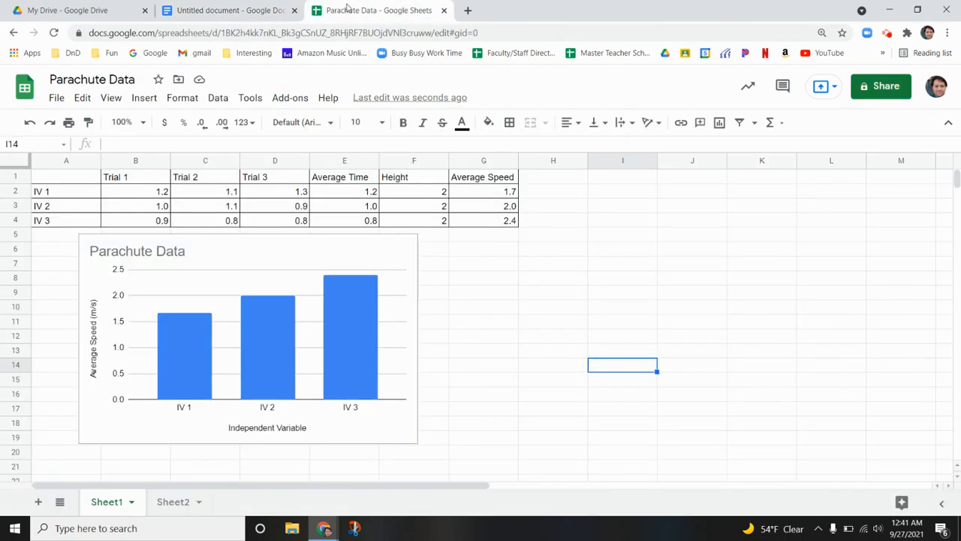
pyautogui.click(257, 9)
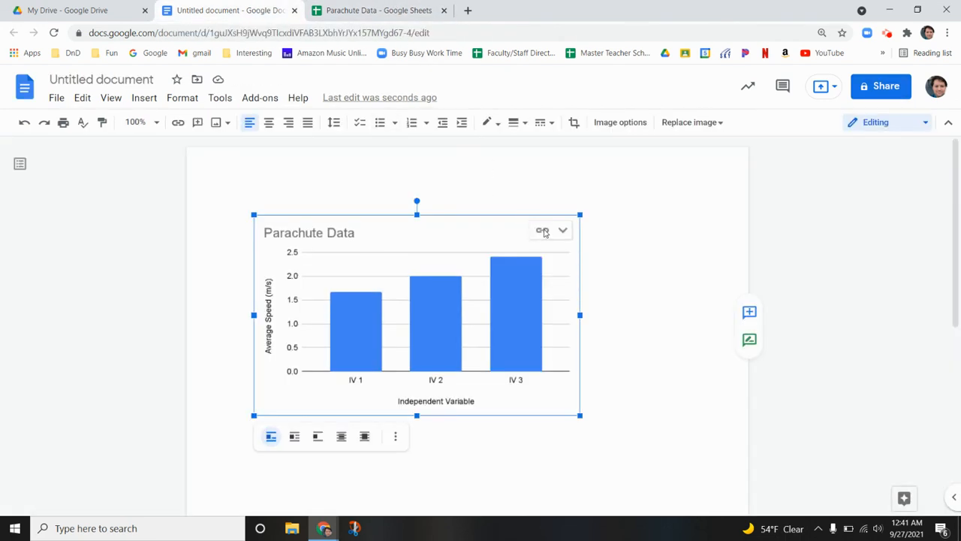
pyautogui.click(567, 234)
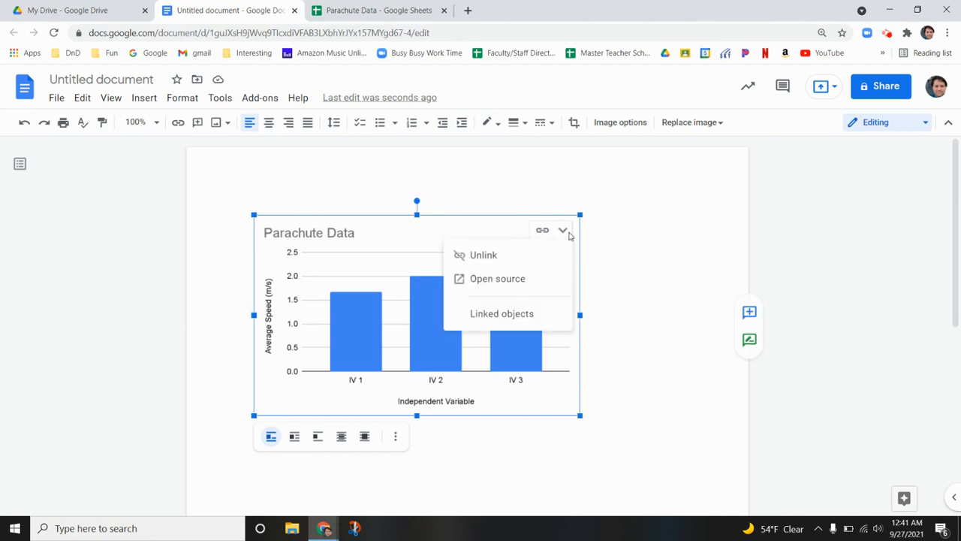
pyautogui.click(535, 279)
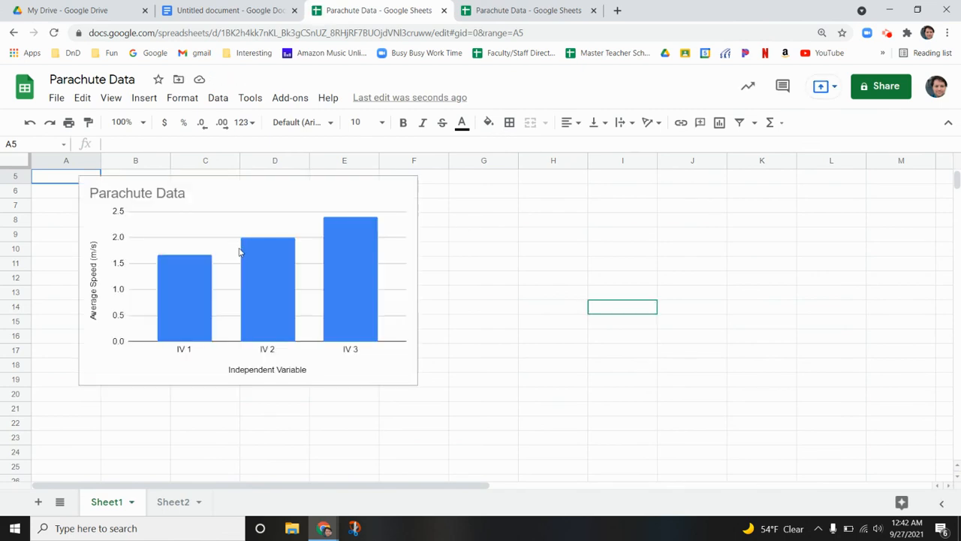
pyautogui.scroll(2, 444, 274)
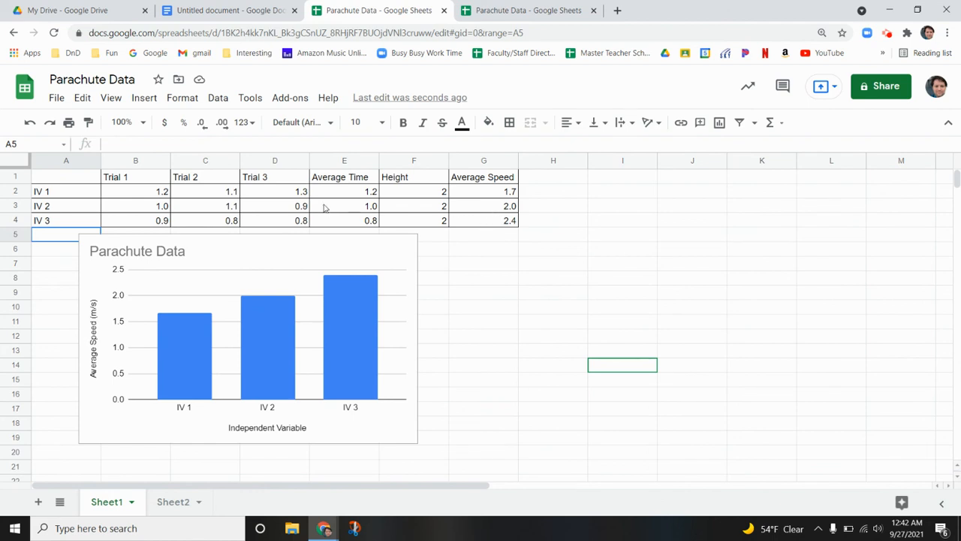
pyautogui.click(358, 211)
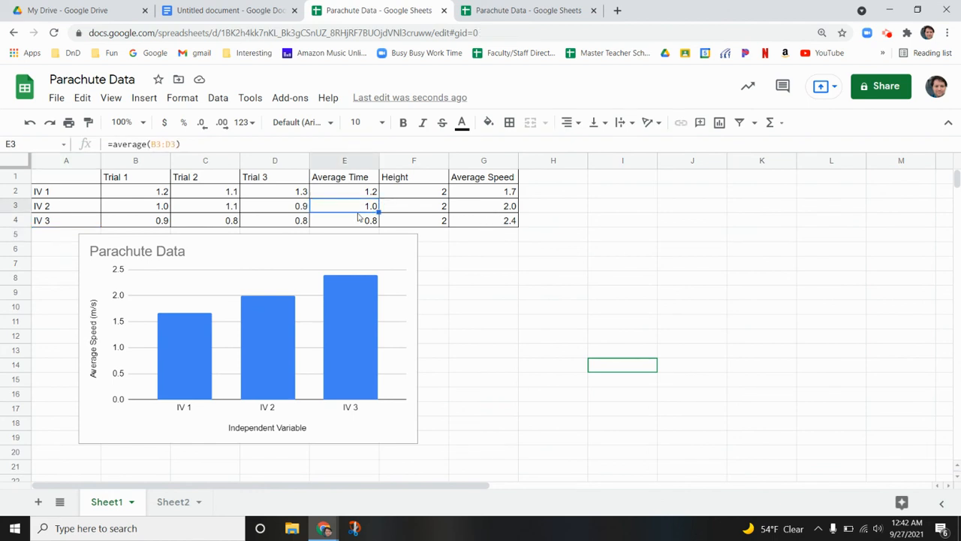
pyautogui.click(253, 225)
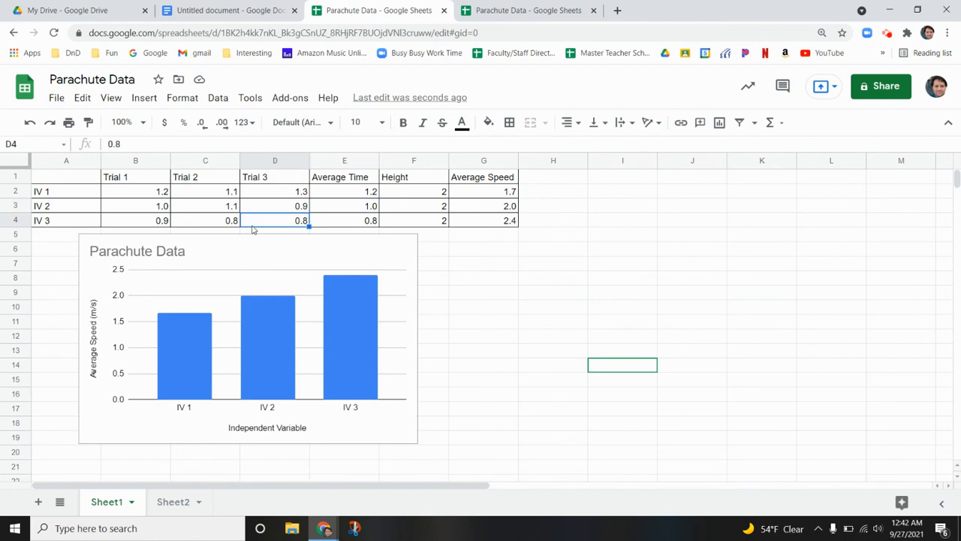
# Set the IV 3 row's Trial 1 time to 1.3 and its Trial 2 time to 1.4 in the Parachute Data table
pyautogui.click(155, 223)
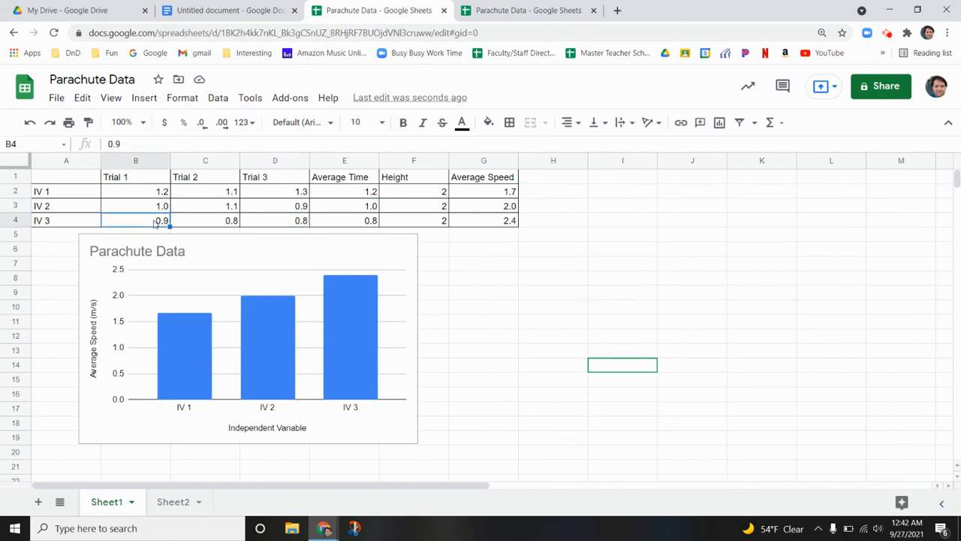
pyautogui.write('1')
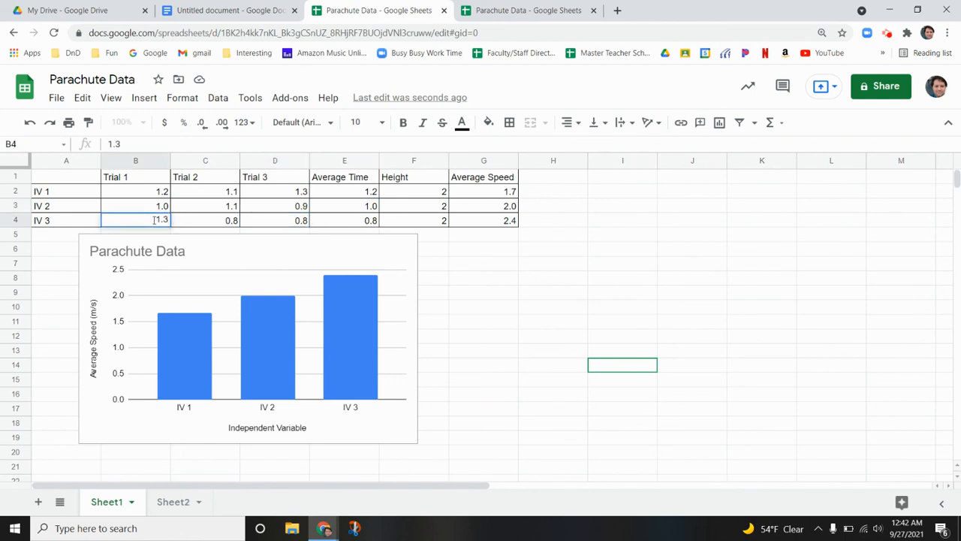
pyautogui.write('.3')
pyautogui.press('Tab')
pyautogui.write('1')
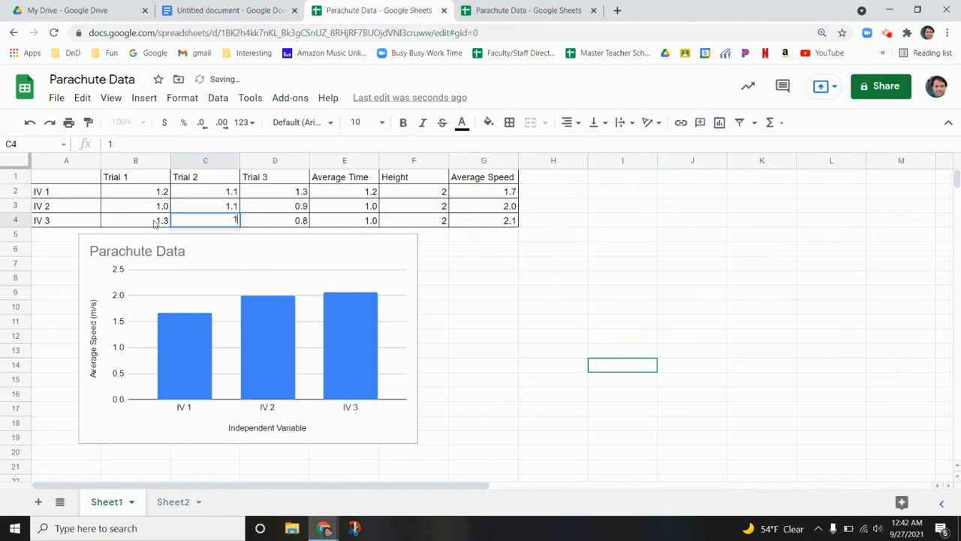
pyautogui.write('.4')
pyautogui.click(469, 306)
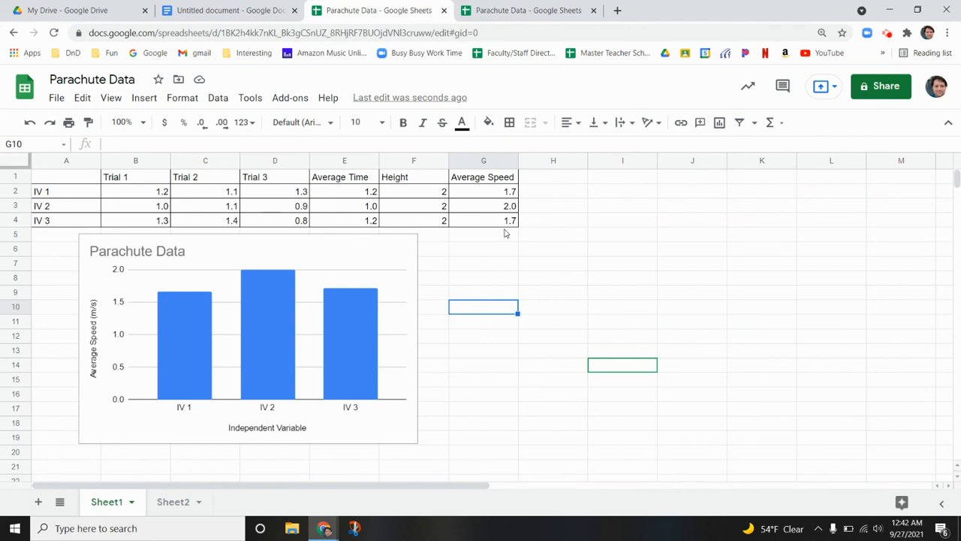
# Switch to the Google Docs document and update the linked Parachute Data chart from its edited spreadsheet
pyautogui.click(229, 13)
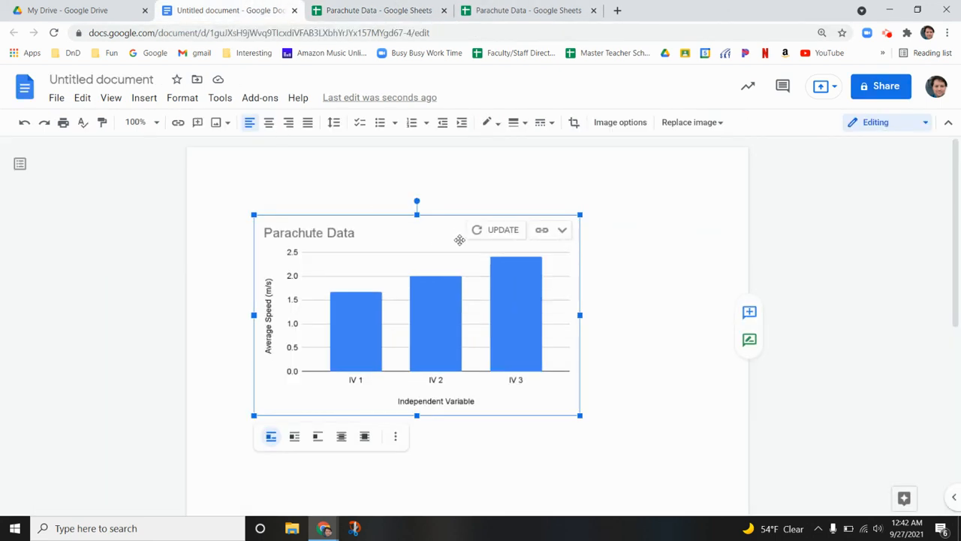
pyautogui.click(497, 230)
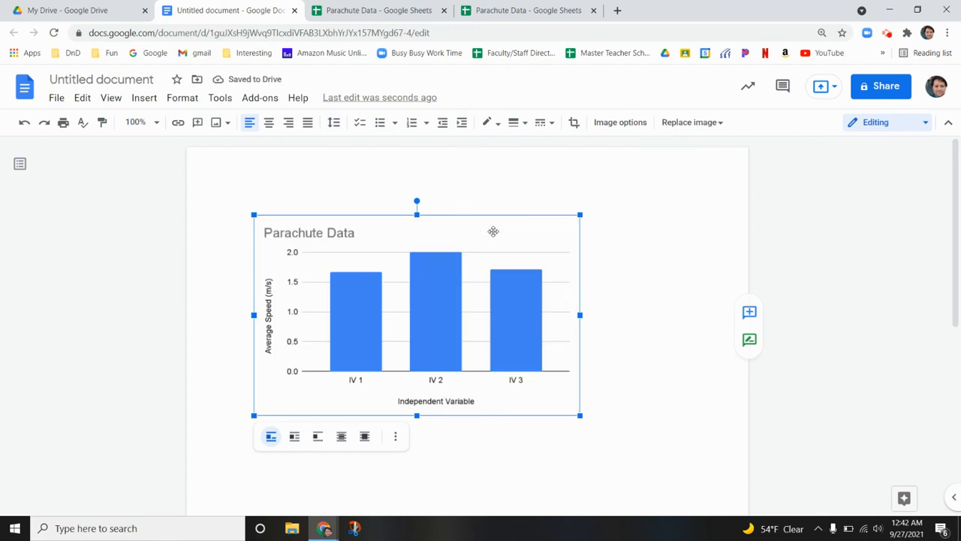
pyautogui.click(379, 11)
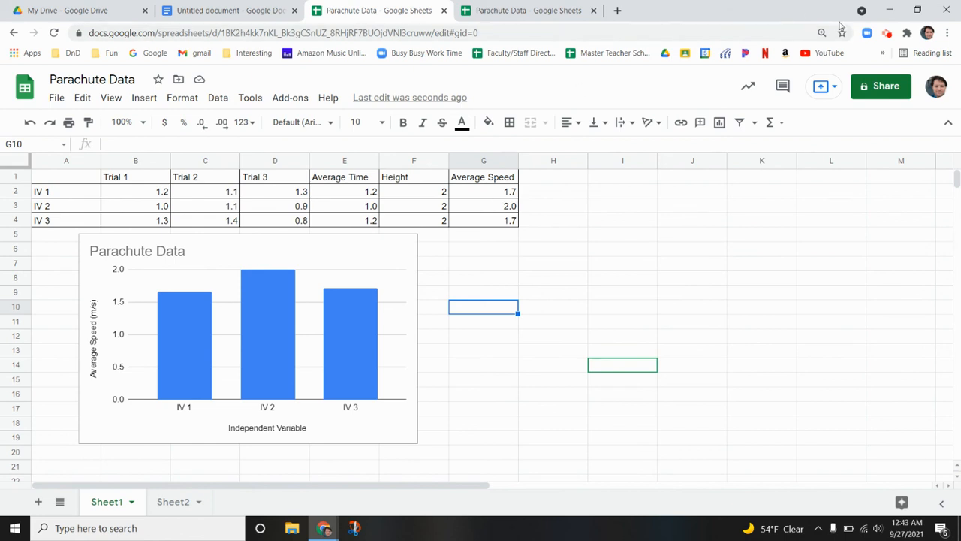
pyautogui.click(886, 33)
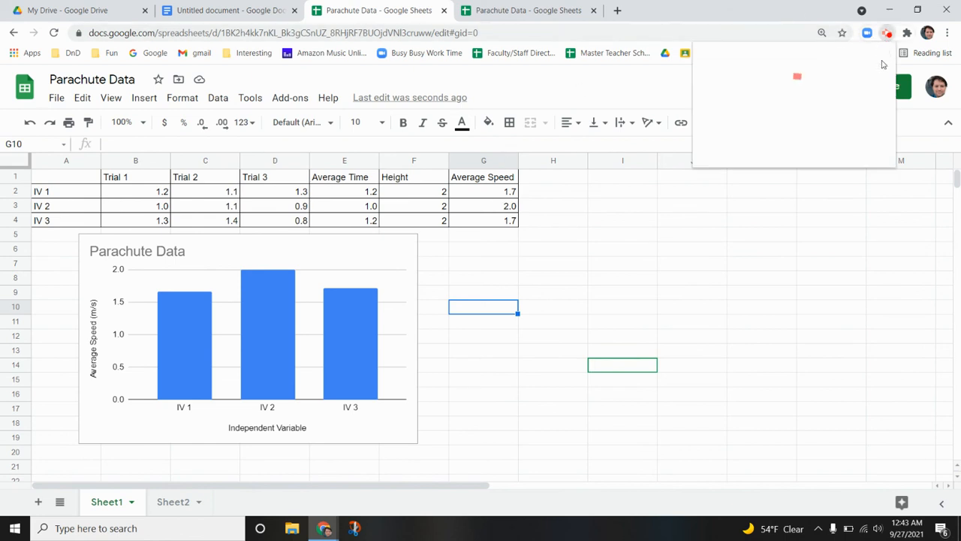